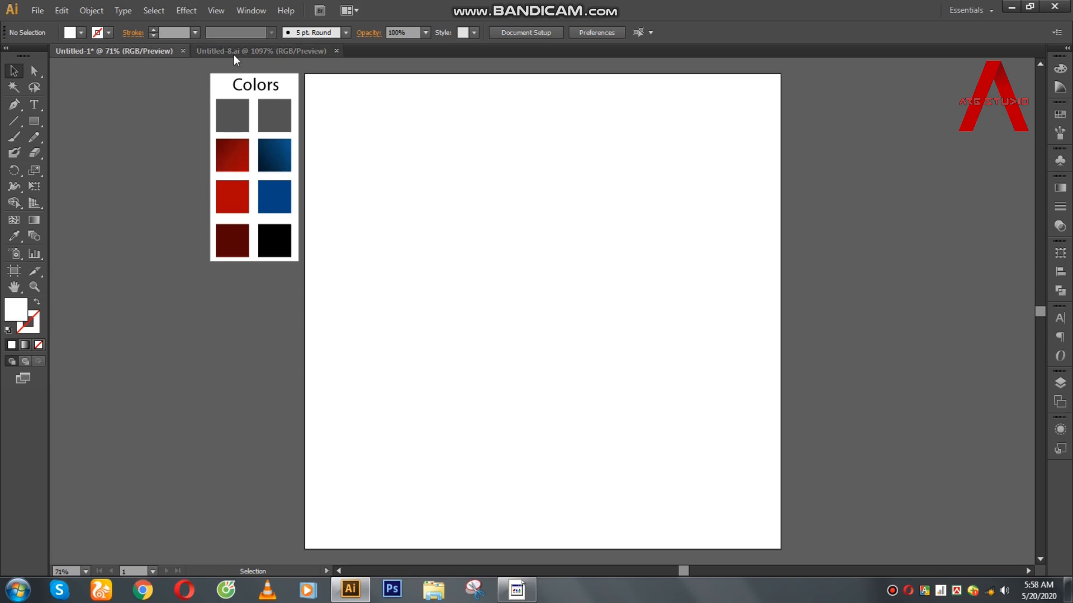
# Bring the black lettering from Untitled-8.ai into the Untitled-1 document and place it on the artboard.
pyautogui.click(234, 54)
pyautogui.moveTo(412, 215); pyautogui.dragTo(492, 243)
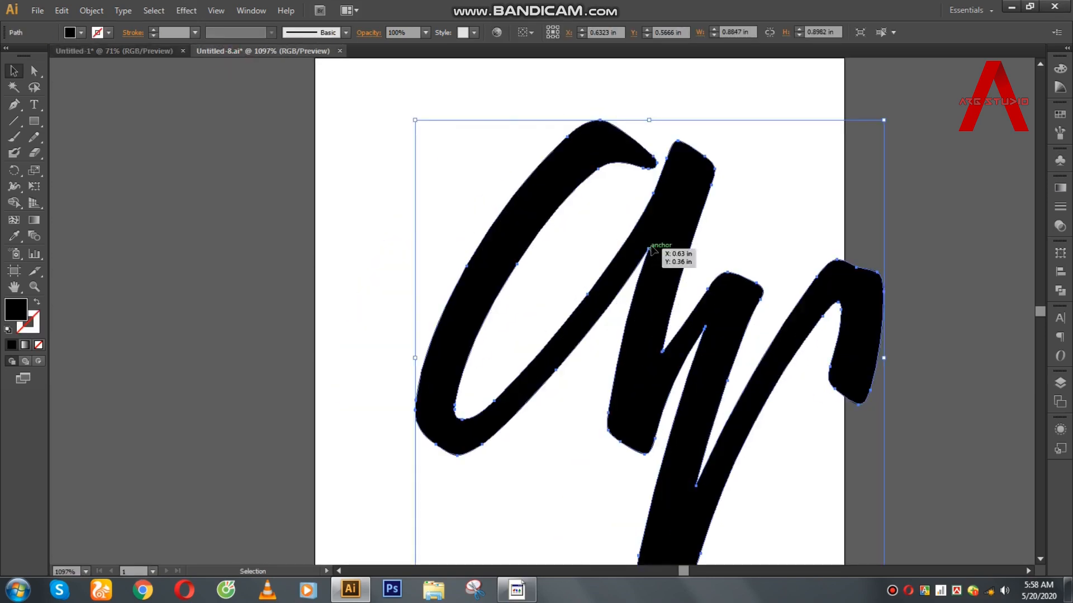
pyautogui.moveTo(659, 234); pyautogui.dragTo(160, 52)
pyautogui.moveTo(483, 260); pyautogui.dragTo(482, 258)
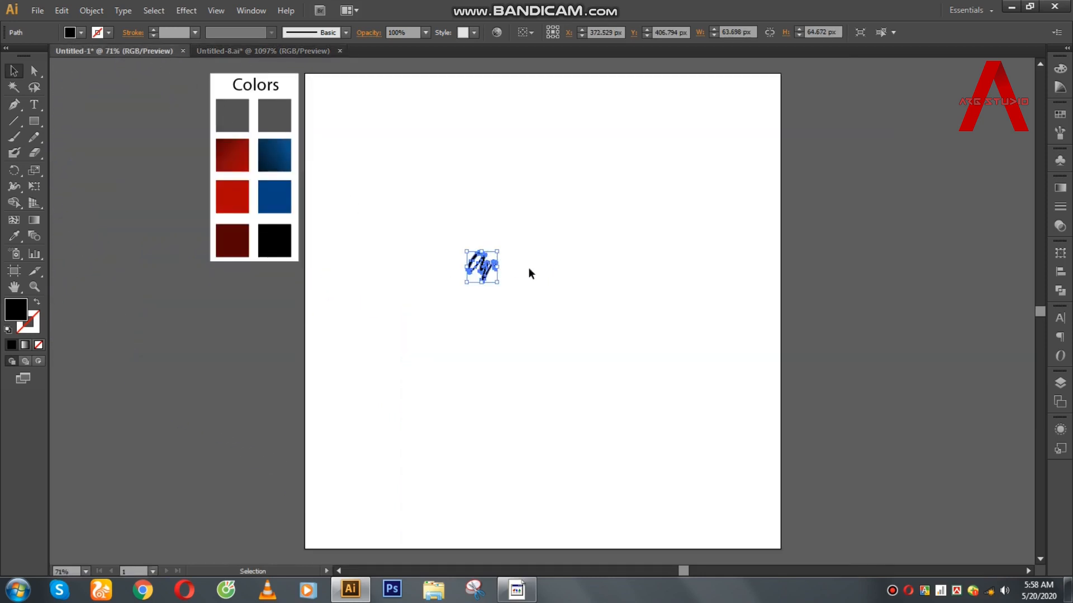
pyautogui.click(529, 267)
# Enlarge the lettering to about 838 × 851 px and centre it on the artboard.
pyautogui.moveTo(418, 229); pyautogui.dragTo(718, 531)
pyautogui.moveTo(534, 376); pyautogui.dragTo(584, 400)
pyautogui.moveTo(758, 523); pyautogui.dragTo(698, 459)
pyautogui.moveTo(567, 413); pyautogui.dragTo(571, 423)
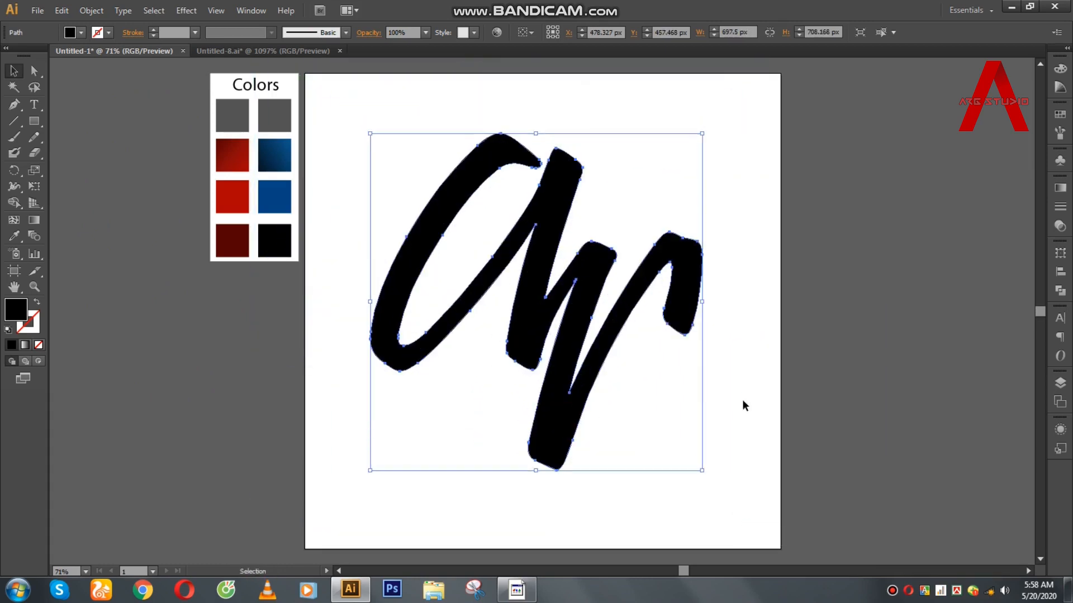
pyautogui.click(834, 367)
pyautogui.click(611, 331)
pyautogui.moveTo(698, 469); pyautogui.dragTo(735, 503)
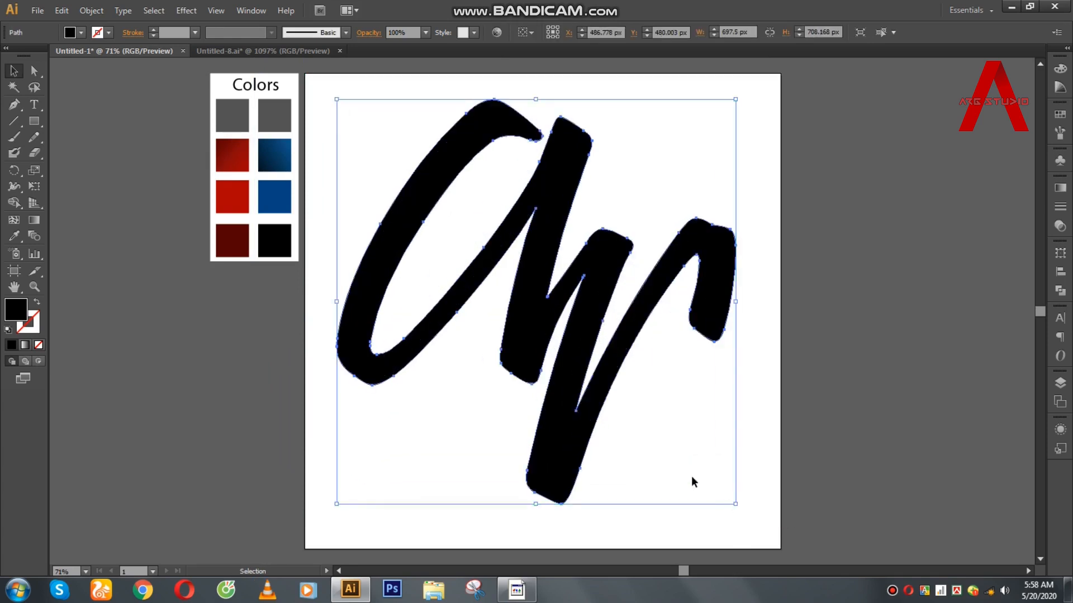
pyautogui.moveTo(580, 421); pyautogui.dragTo(587, 430)
pyautogui.click(850, 395)
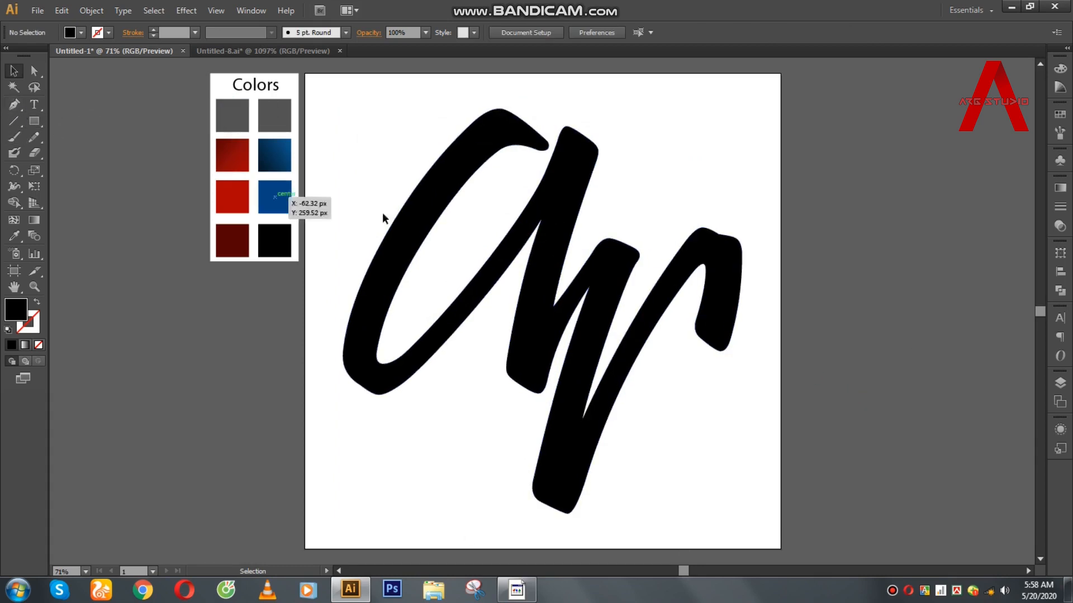
# Fill the lettering with the light red #ff4545.
pyautogui.click(433, 200)
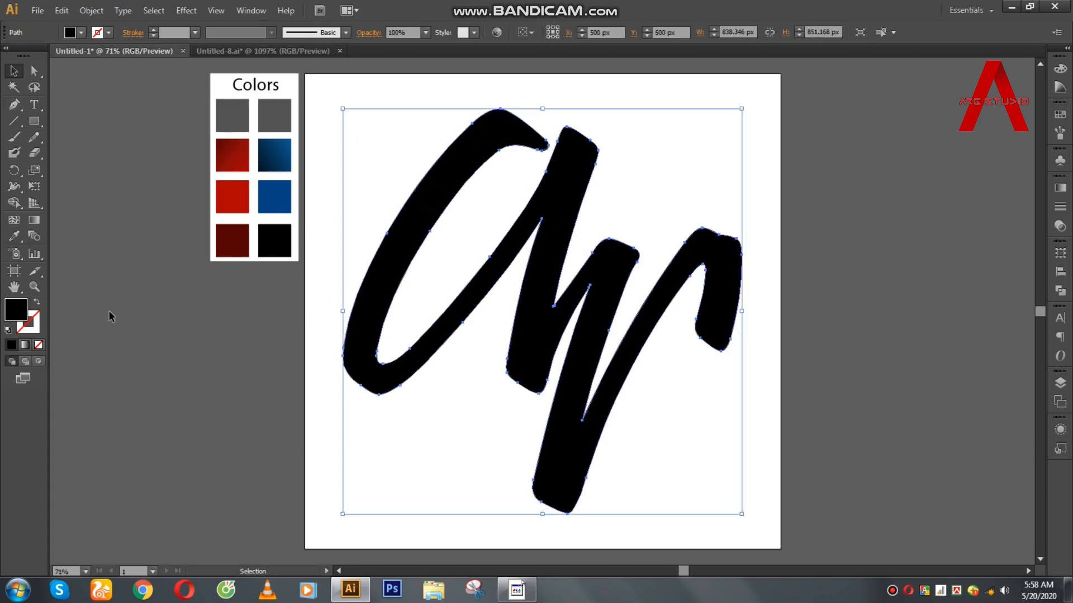
pyautogui.doubleClick(20, 316)
pyautogui.moveTo(764, 277); pyautogui.dragTo(815, 256)
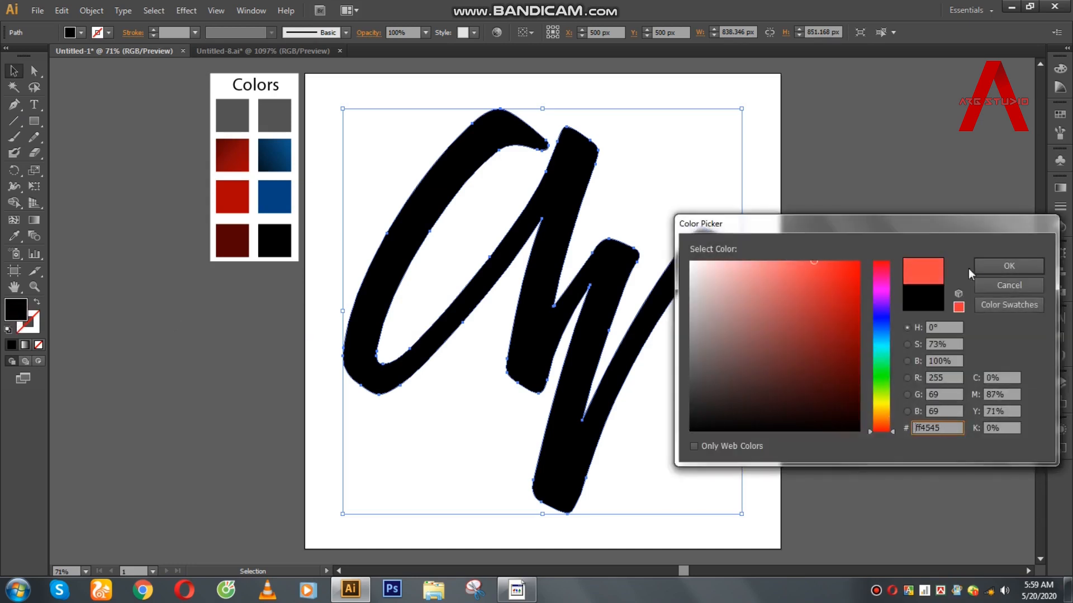
pyautogui.click(1000, 266)
pyautogui.click(696, 152)
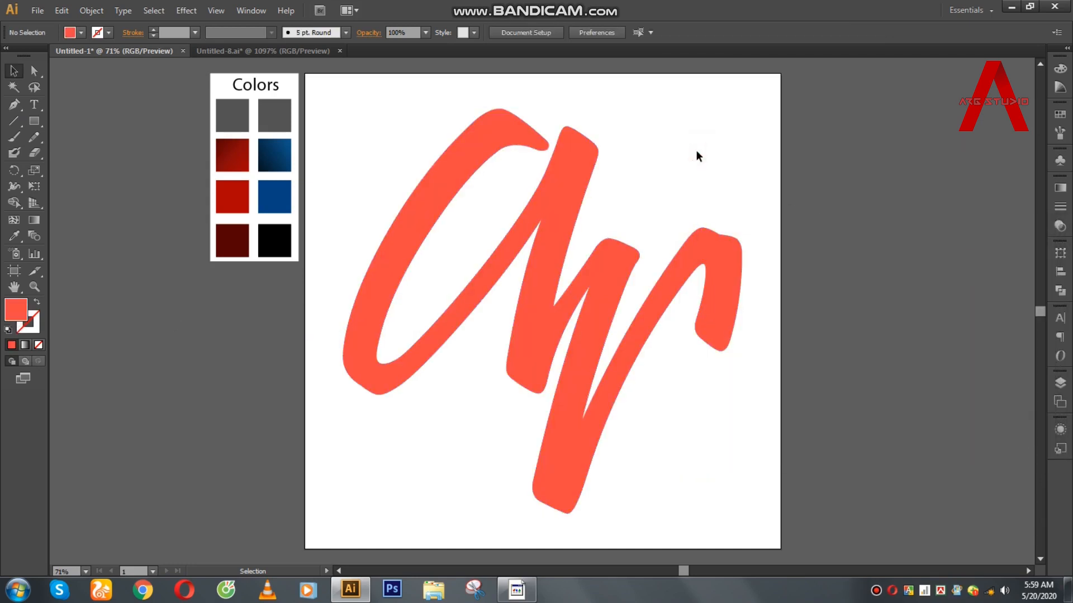
# With nothing selected, set the fill colour for new shapes to pure red #ff0000.
pyautogui.doubleClick(17, 311)
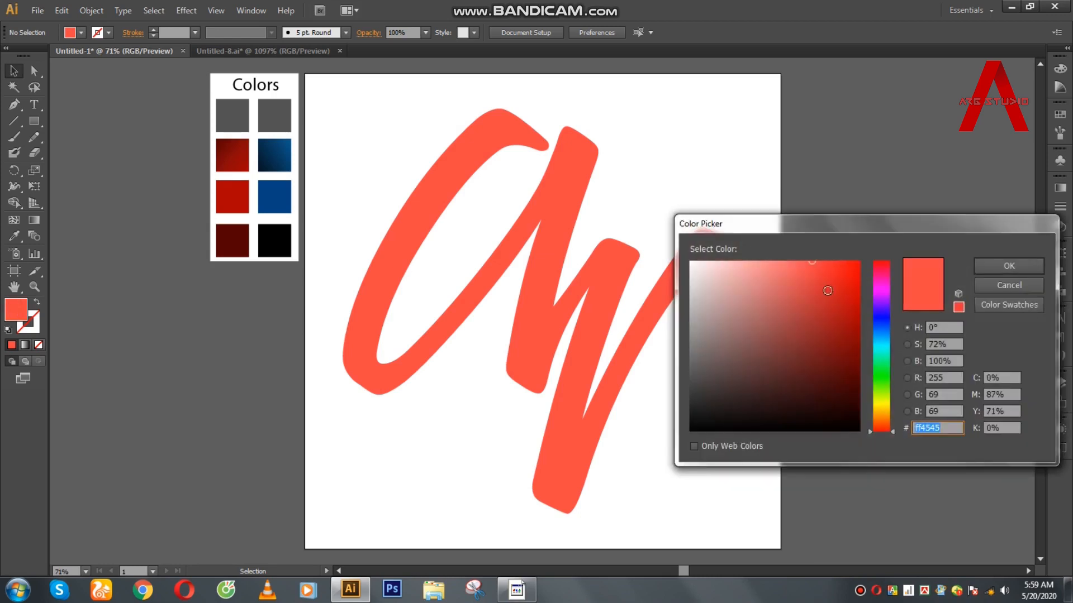
pyautogui.moveTo(833, 275); pyautogui.dragTo(871, 255)
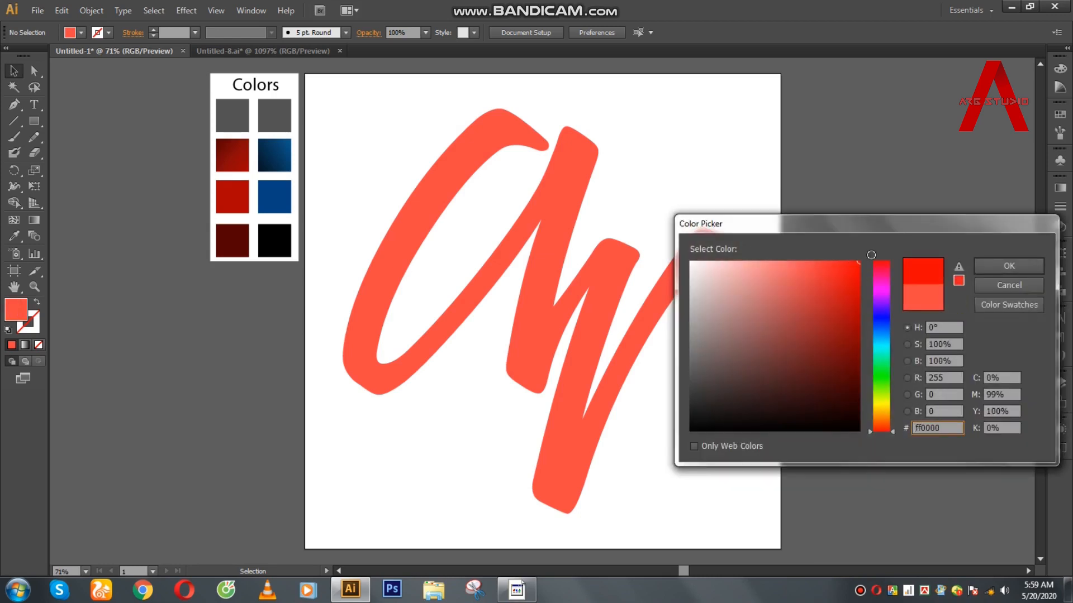
pyautogui.click(987, 266)
# Draw a closed Pen shape over the joint between the first loop and the second stroke, with its straight side running from the inner notch to the stroke's top.
pyautogui.click(14, 103)
pyautogui.scroll(2, 567, 193)
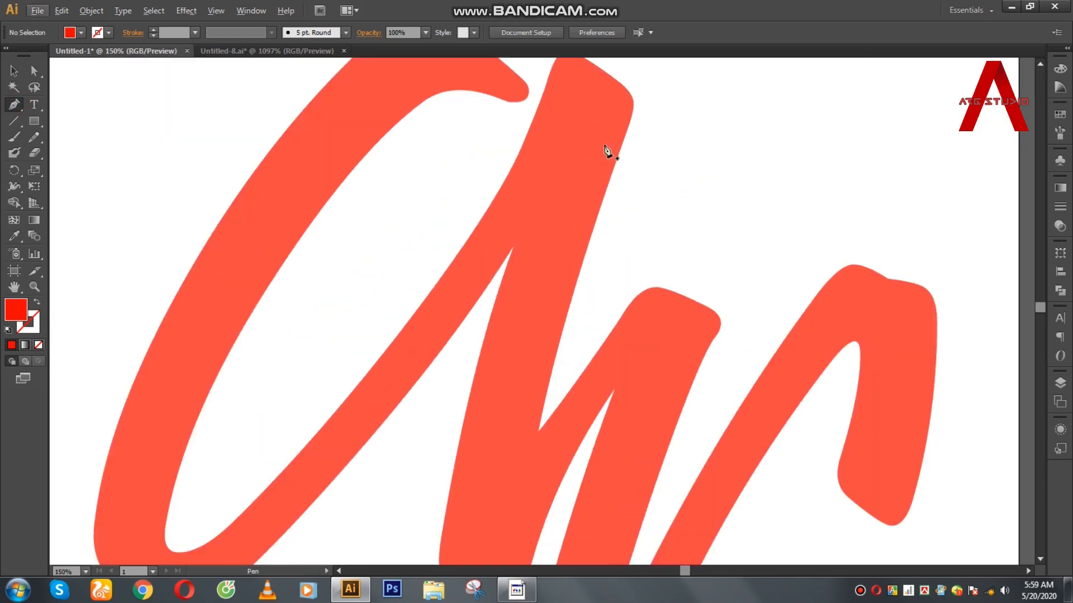
pyautogui.scroll(2, 609, 167)
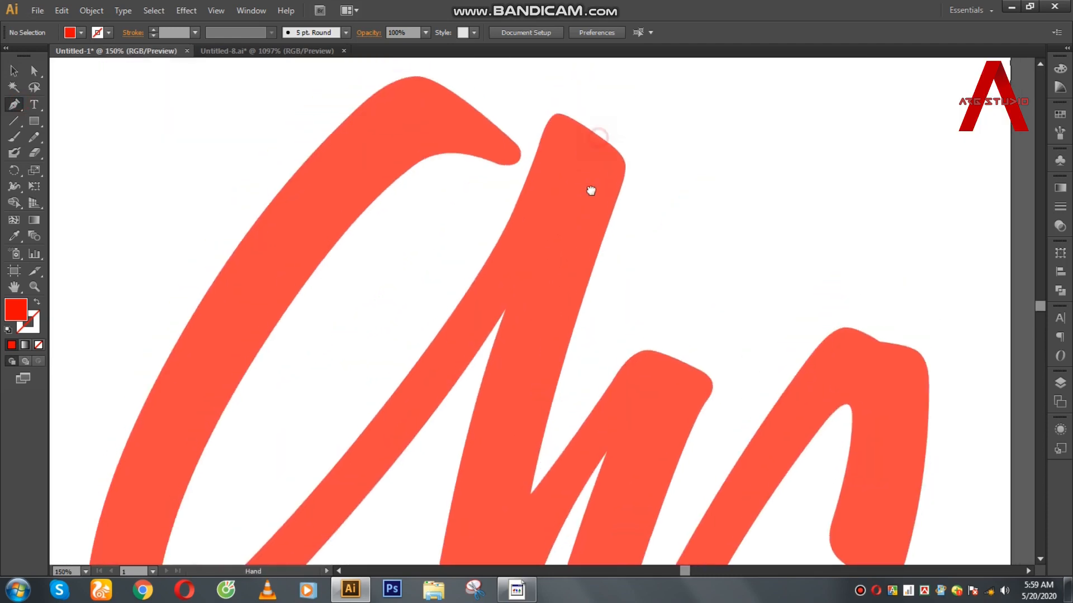
pyautogui.click(505, 311)
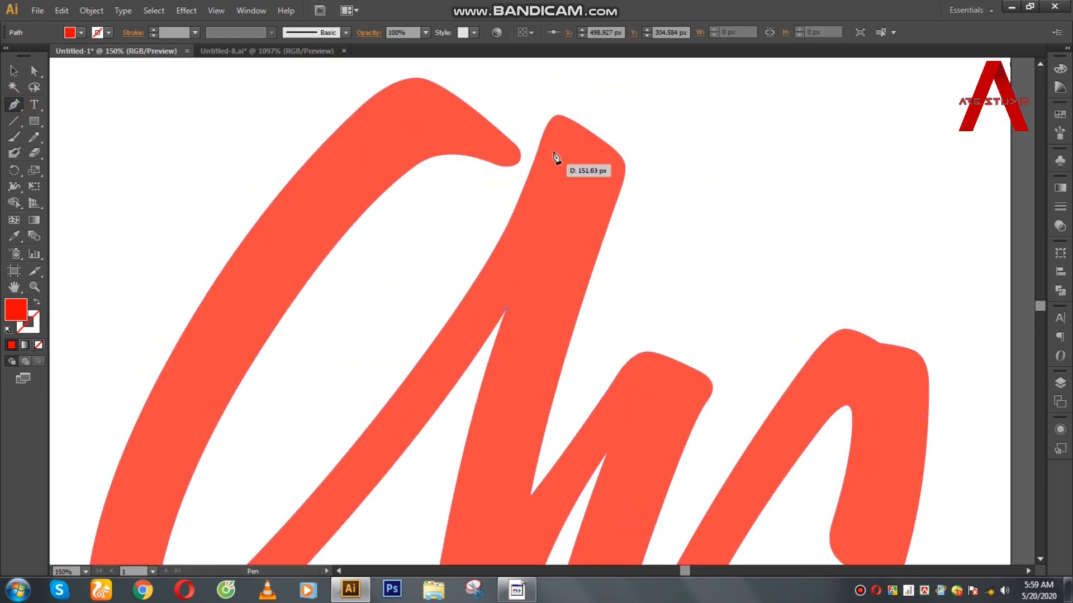
pyautogui.click(558, 118)
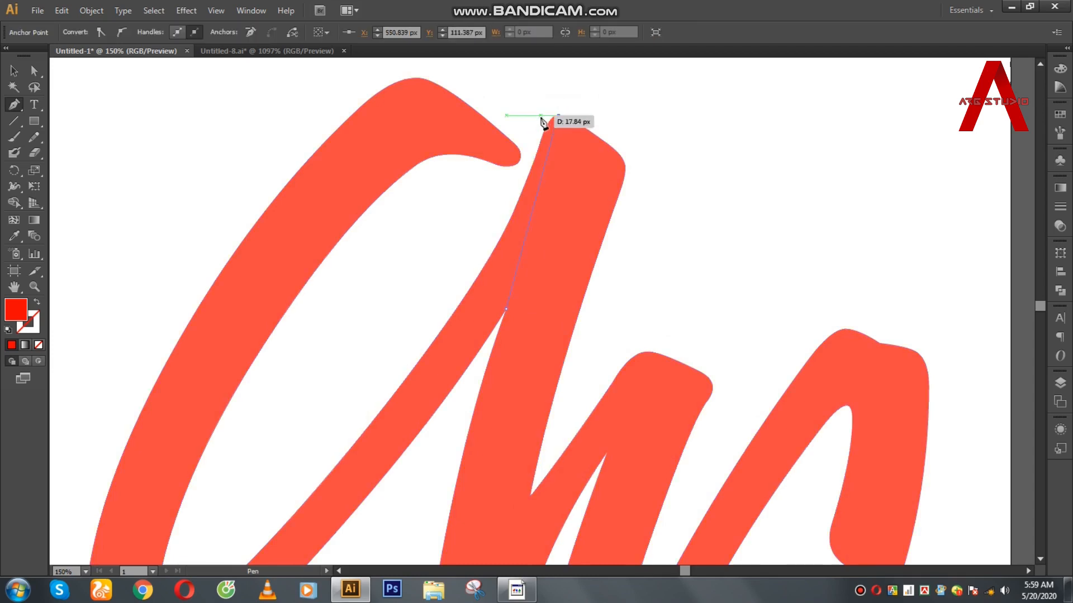
pyautogui.click(539, 115)
pyautogui.click(523, 169)
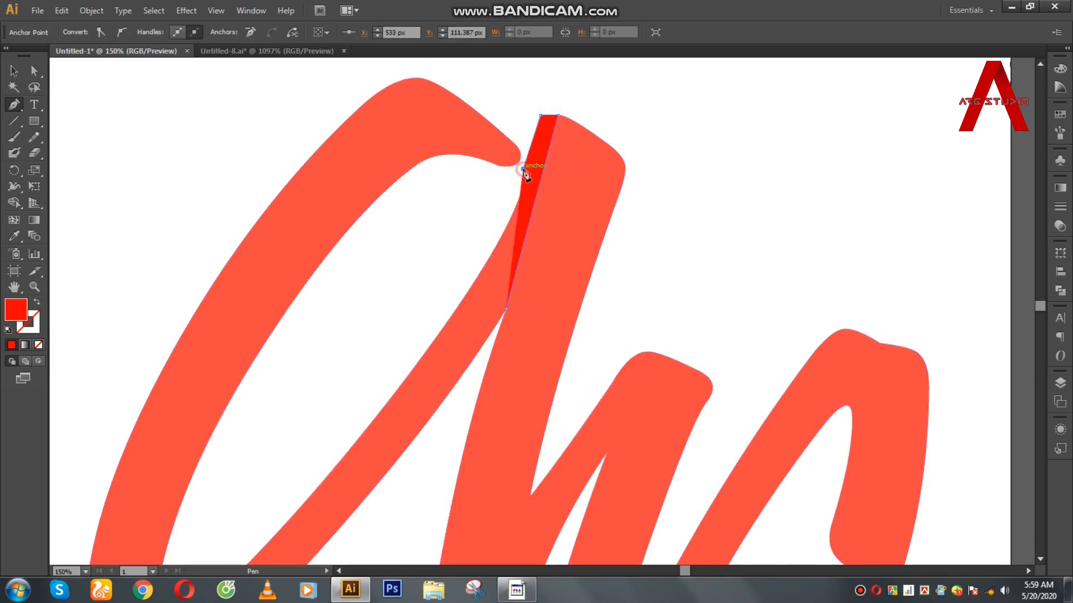
pyautogui.click(496, 199)
pyautogui.click(457, 231)
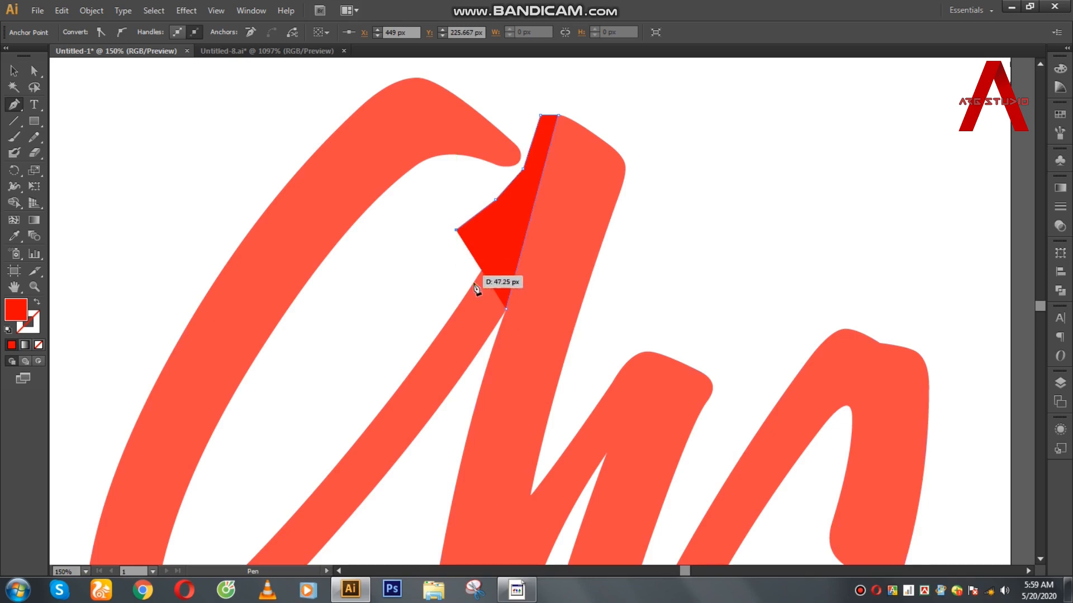
pyautogui.click(507, 308)
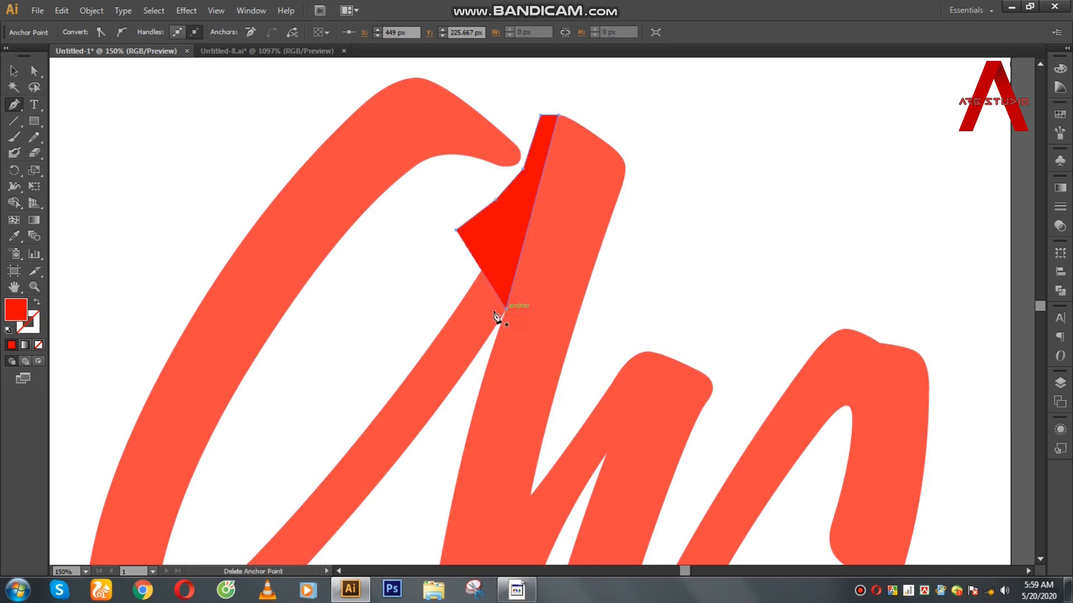
pyautogui.click(14, 70)
pyautogui.click(166, 128)
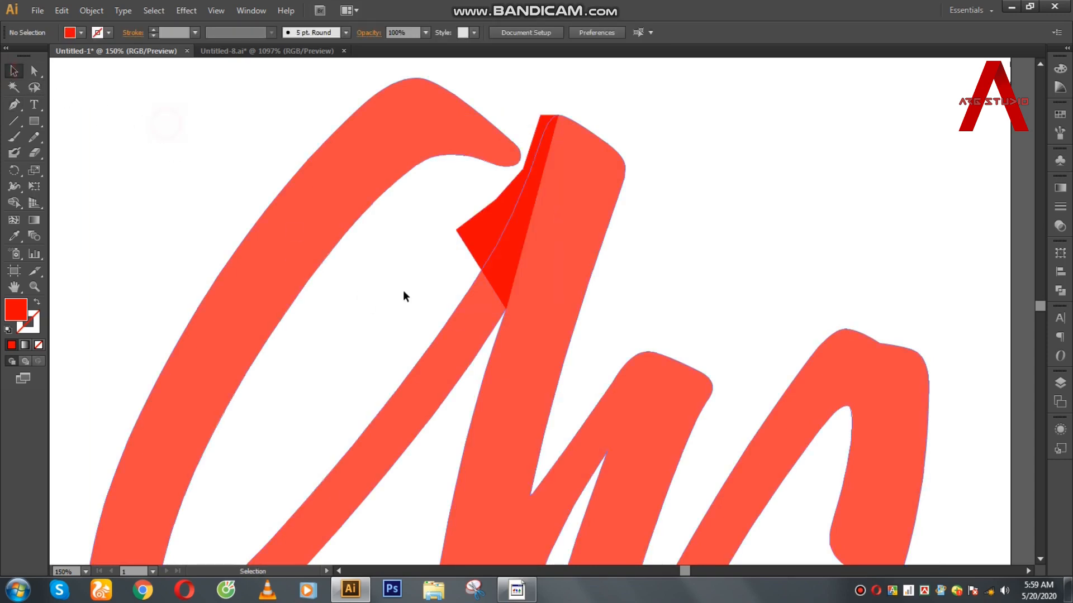
# Try reusing a copy of the first red shape at the second stroke joint, and delete the copy.
pyautogui.moveTo(635, 400); pyautogui.dragTo(552, 339)
pyautogui.hotkey('ctrl', 'z')
pyautogui.press('space')
pyautogui.moveTo(695, 327); pyautogui.dragTo(592, 217)
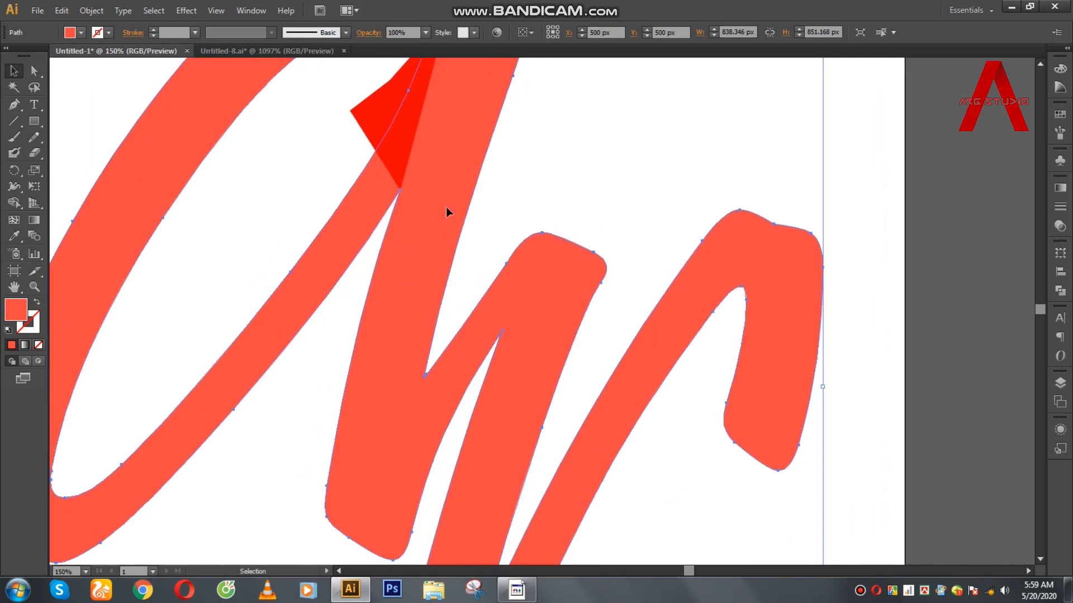
pyautogui.click(396, 161)
pyautogui.moveTo(401, 162); pyautogui.dragTo(492, 345)
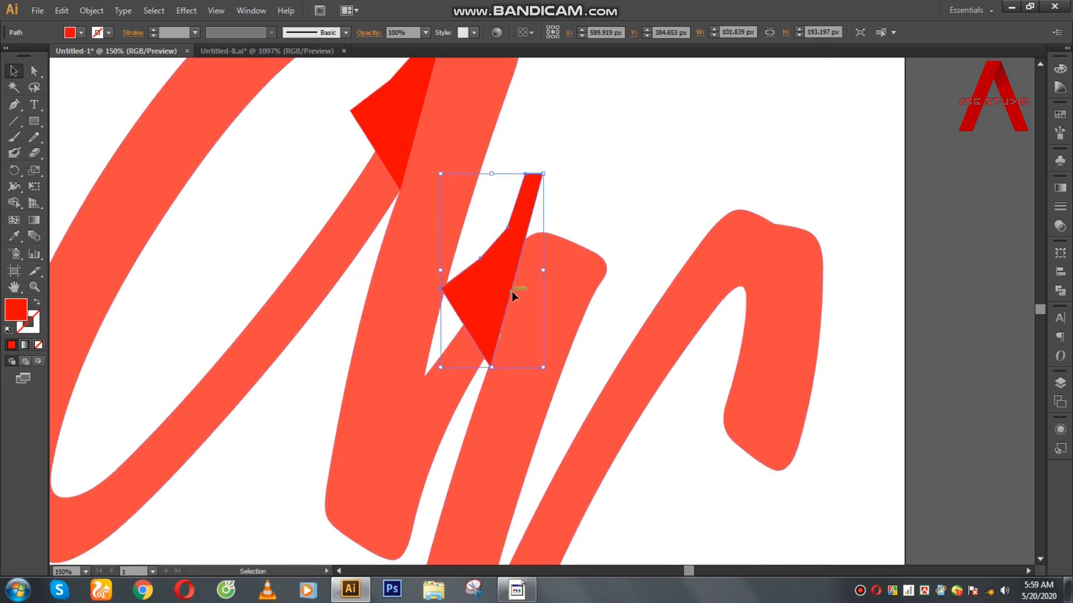
pyautogui.press('Delete')
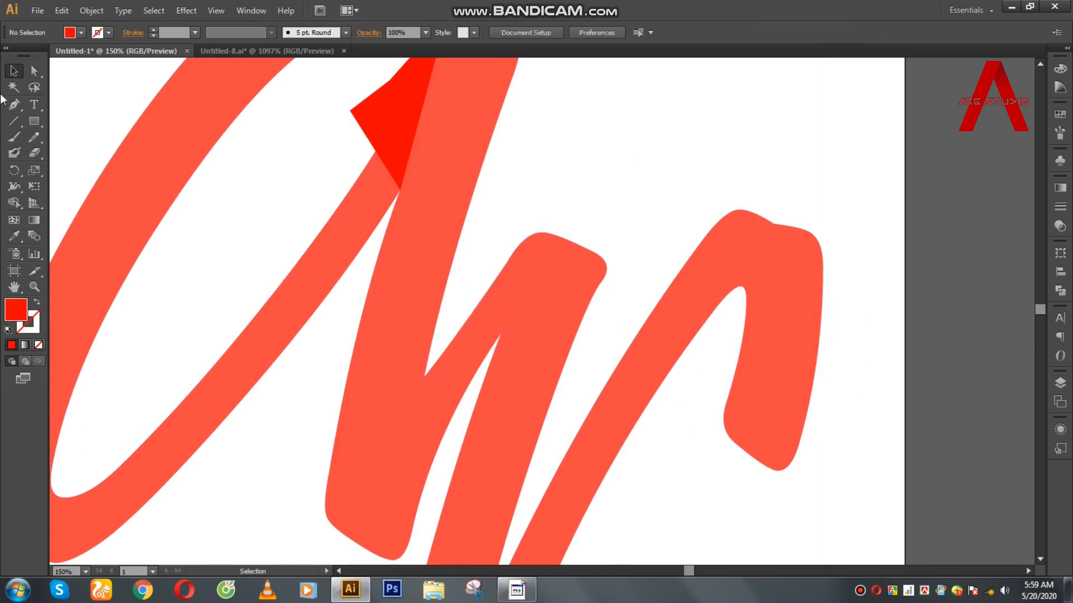
# Draw a second closed Pen shape over the joint between the middle and third strokes, from the inner notch to the third stroke's top.
pyautogui.click(14, 105)
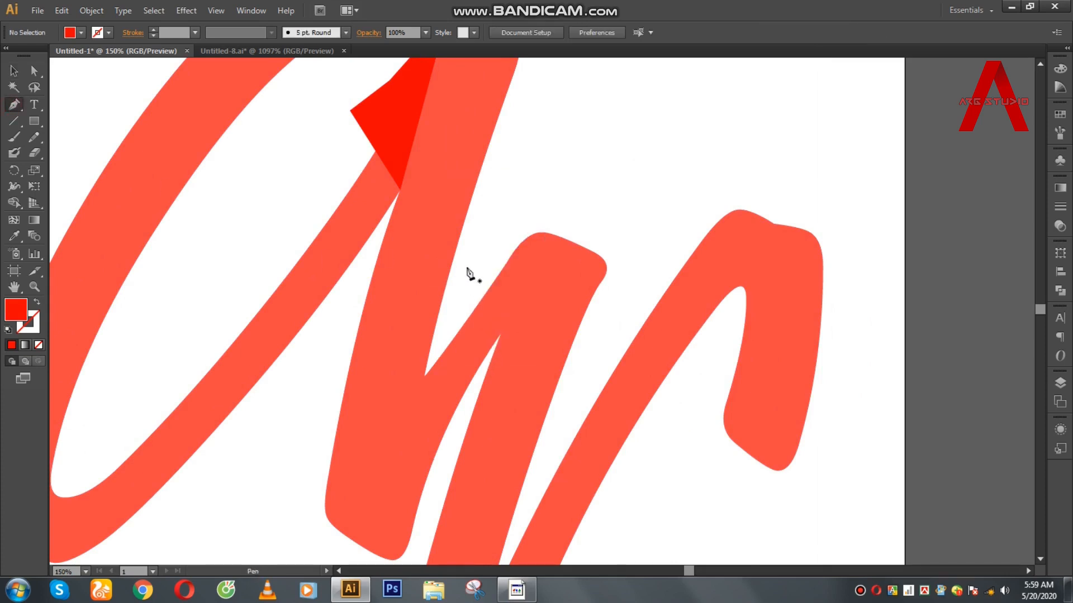
pyautogui.click(500, 338)
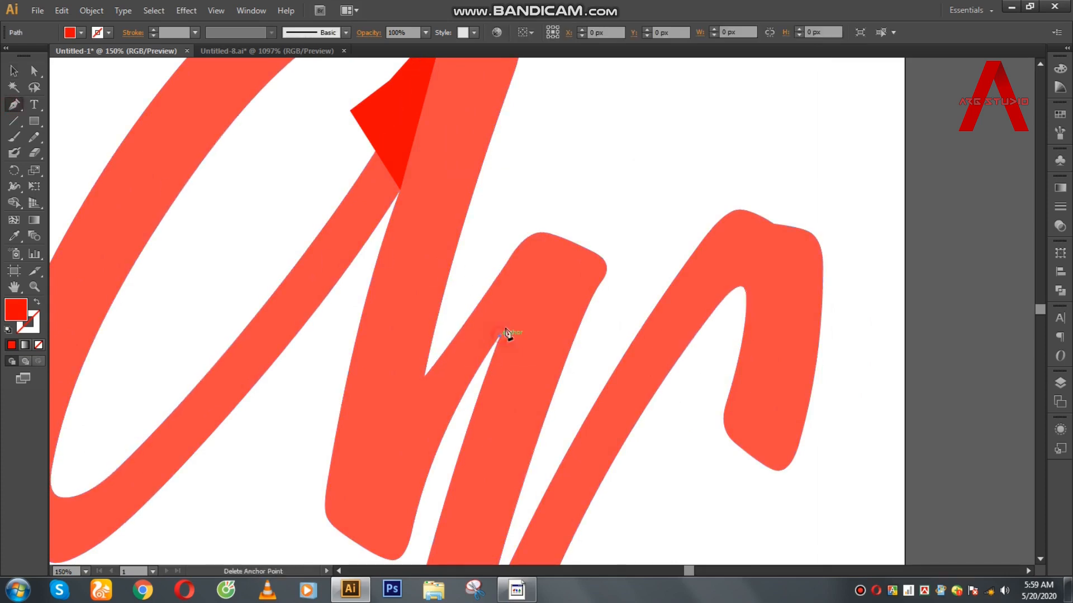
pyautogui.click(540, 233)
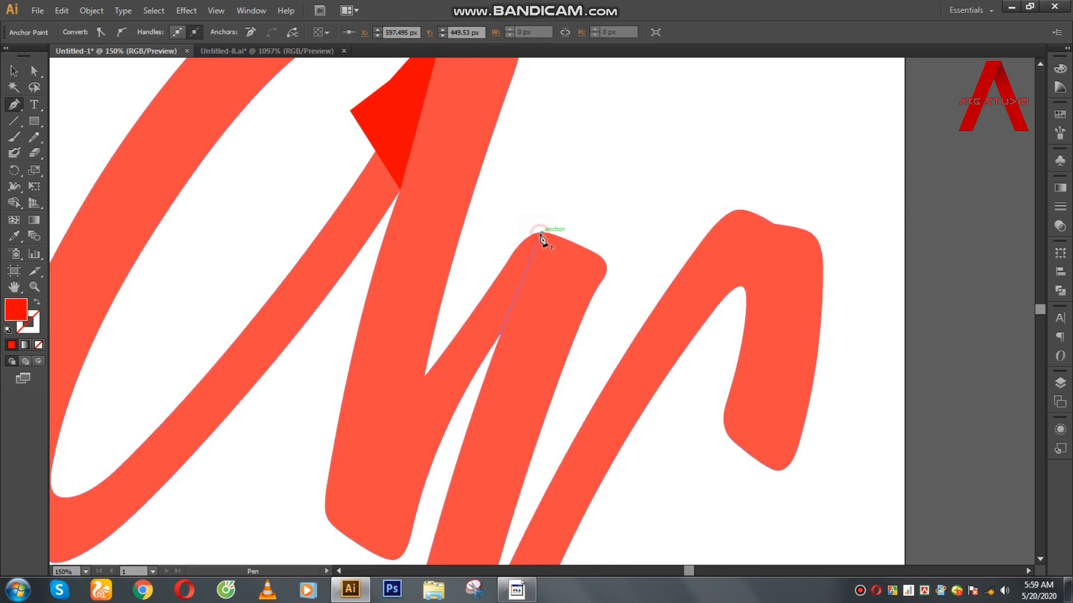
pyautogui.click(496, 235)
pyautogui.click(475, 274)
pyautogui.click(471, 295)
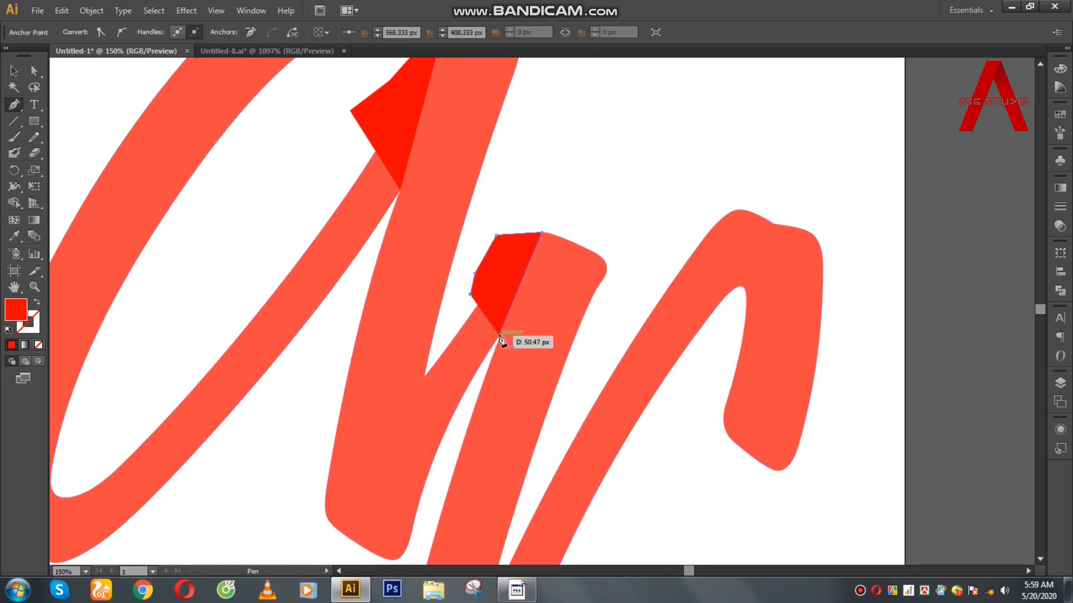
pyautogui.click(462, 319)
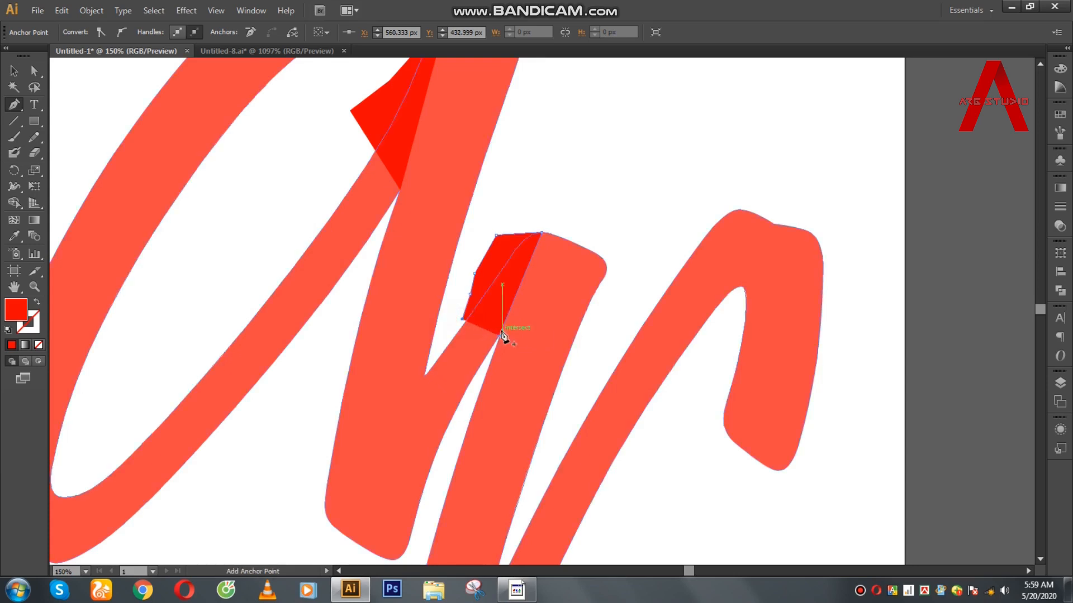
pyautogui.click(501, 338)
pyautogui.click(14, 70)
pyautogui.click(613, 136)
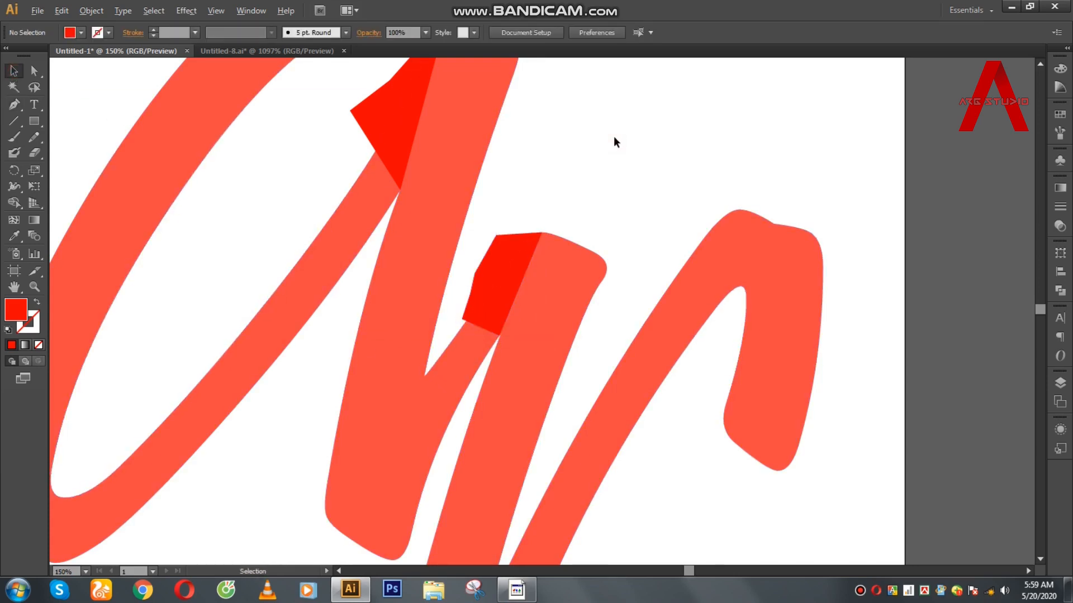
# Divide the lettering with both red shapes using Pathfinder and ungroup the resulting pieces.
pyautogui.hotkey('ctrl', '0')
pyautogui.moveTo(395, 108); pyautogui.dragTo(683, 454)
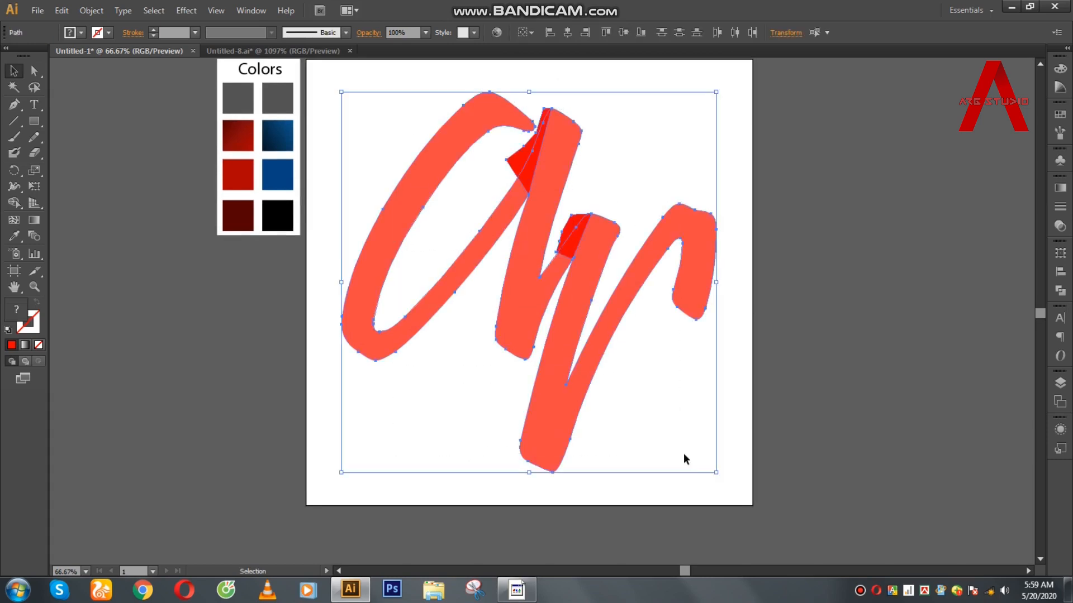
pyautogui.click(1061, 291)
pyautogui.click(905, 307)
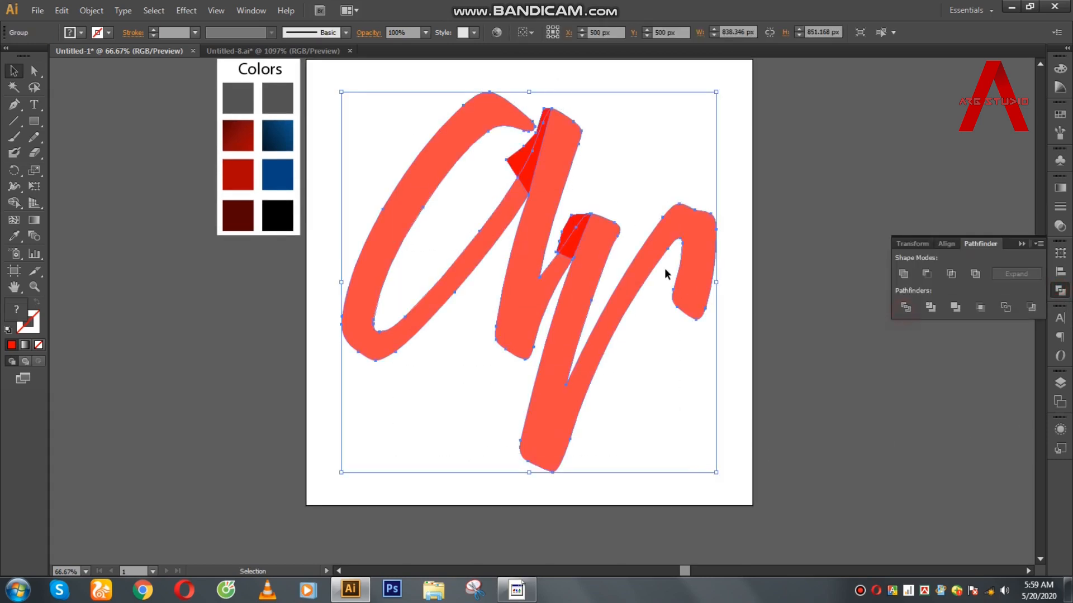
pyautogui.rightClick(604, 262)
pyautogui.click(631, 338)
pyautogui.click(179, 249)
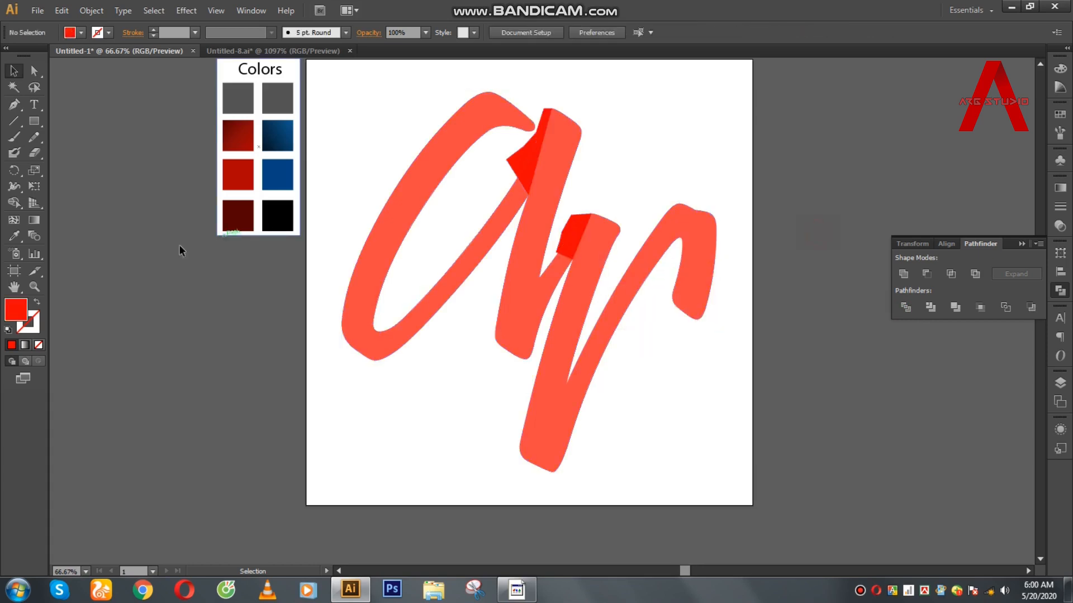
# Delete the two leftover red pieces that lie outside the lettering.
pyautogui.click(571, 227)
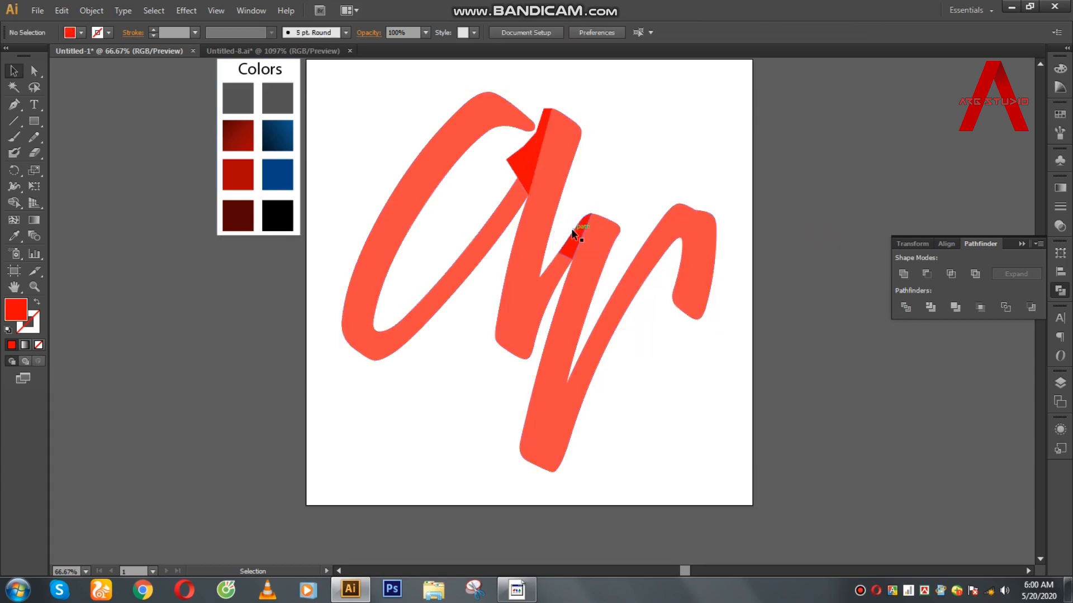
pyautogui.click(514, 159)
pyautogui.press('Delete')
# Unite the first red joint piece with the large loop stroke.
pyautogui.click(523, 175)
pyautogui.keyDown('shift'); pyautogui.click(507, 212); pyautogui.keyUp('shift')
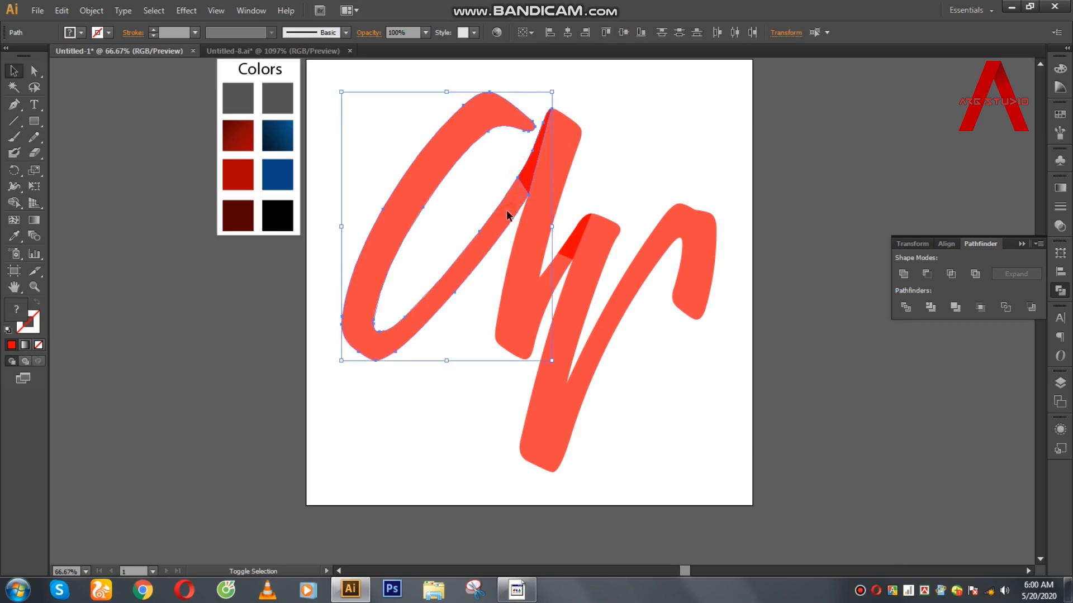
pyautogui.click(903, 274)
pyautogui.click(804, 201)
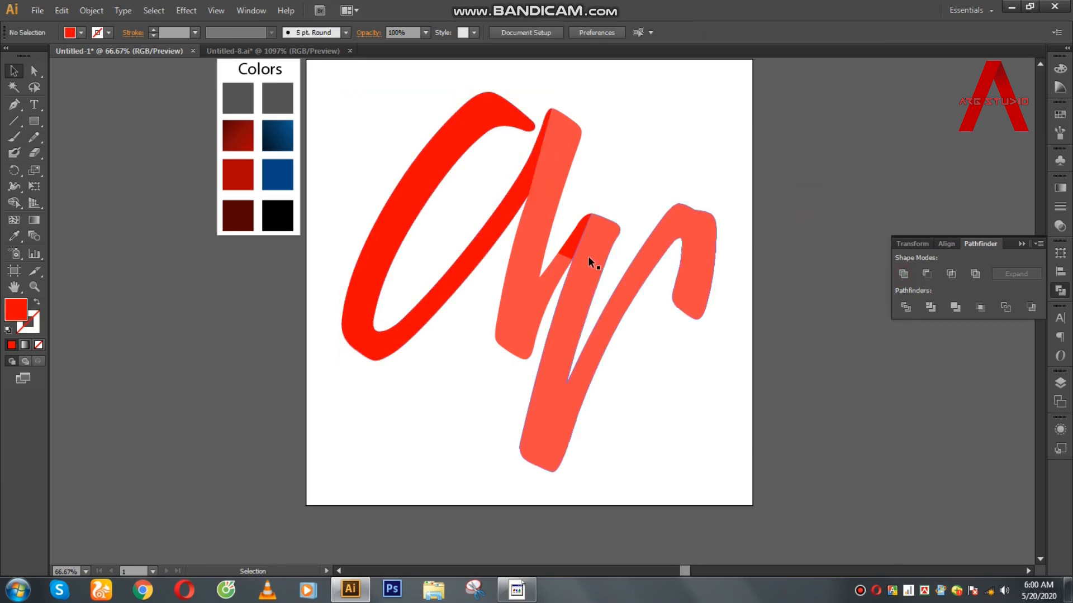
# Unite the second red joint piece with the middle stroke of the lettering.
pyautogui.click(581, 259)
pyautogui.keyDown('shift'); pyautogui.click(568, 249); pyautogui.keyUp('shift')
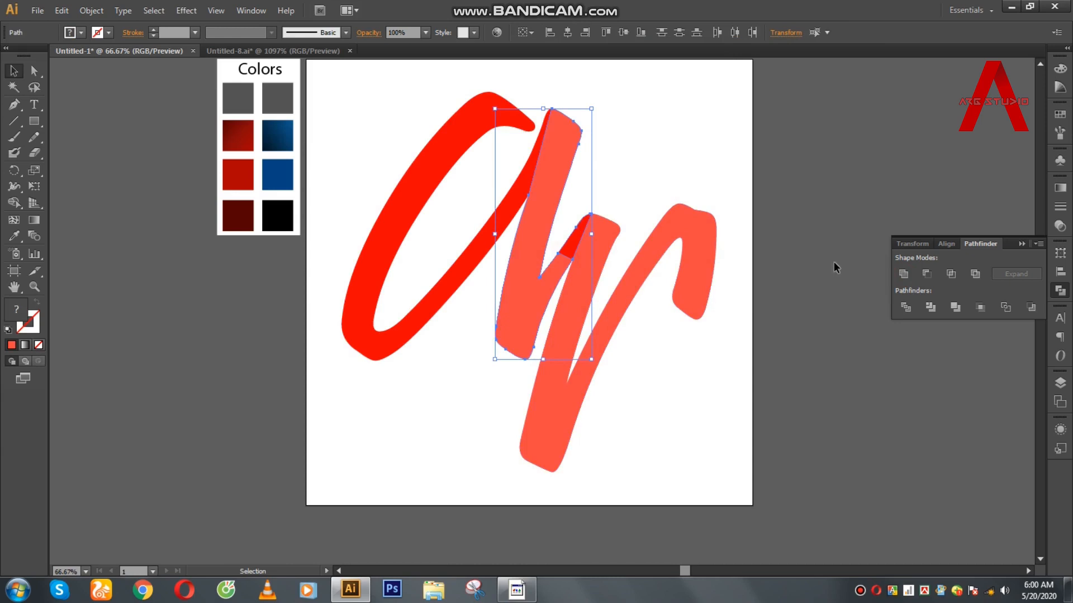
pyautogui.click(903, 273)
pyautogui.click(834, 205)
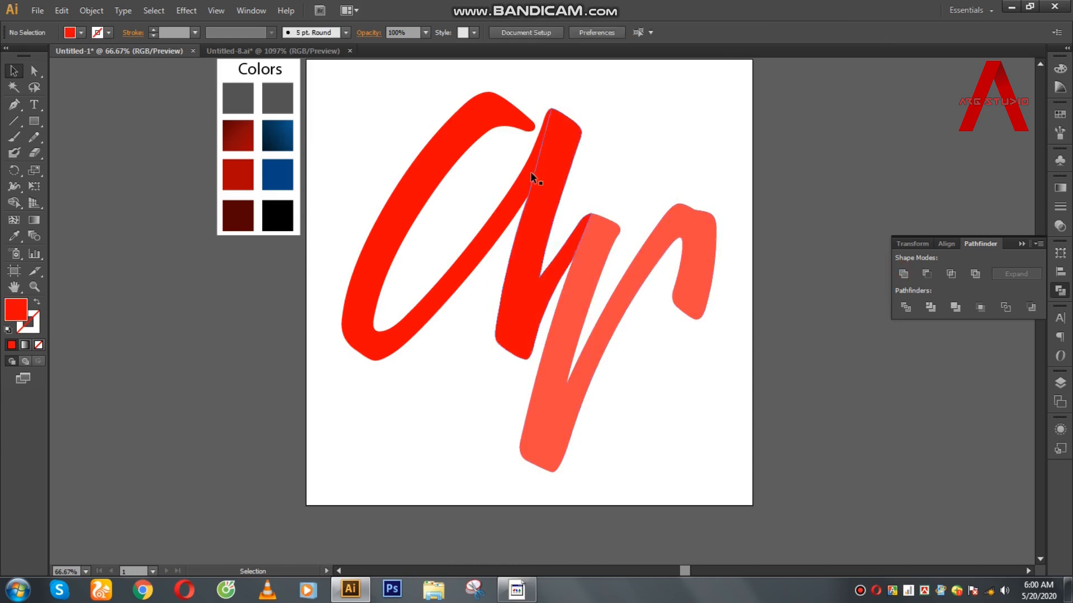
# Fill the middle stroke of the lettering with the blue gradient sampled from the Colors chart.
pyautogui.click(548, 165)
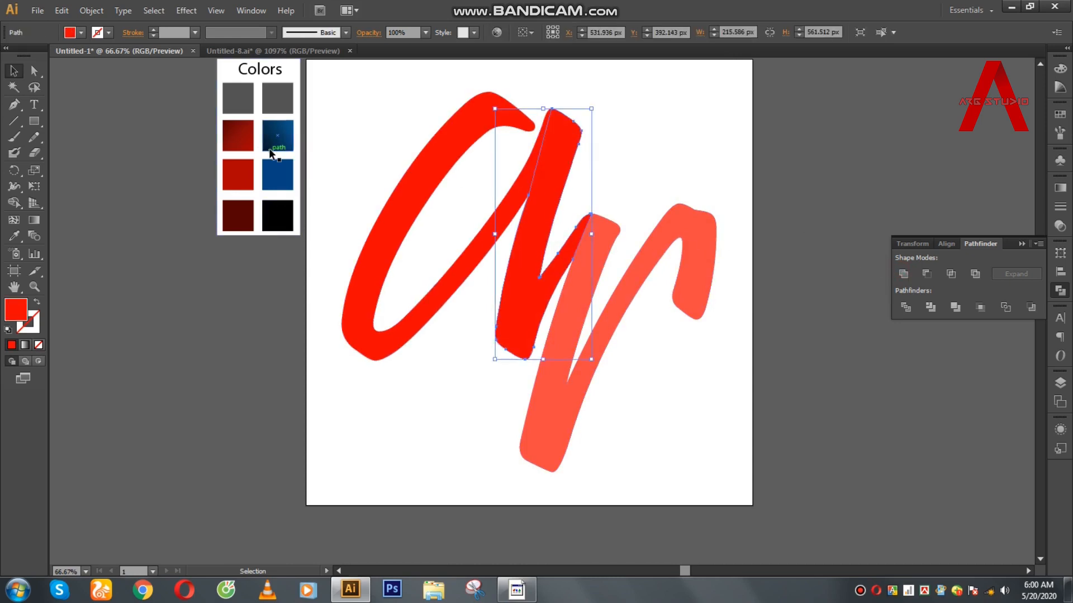
pyautogui.click(15, 237)
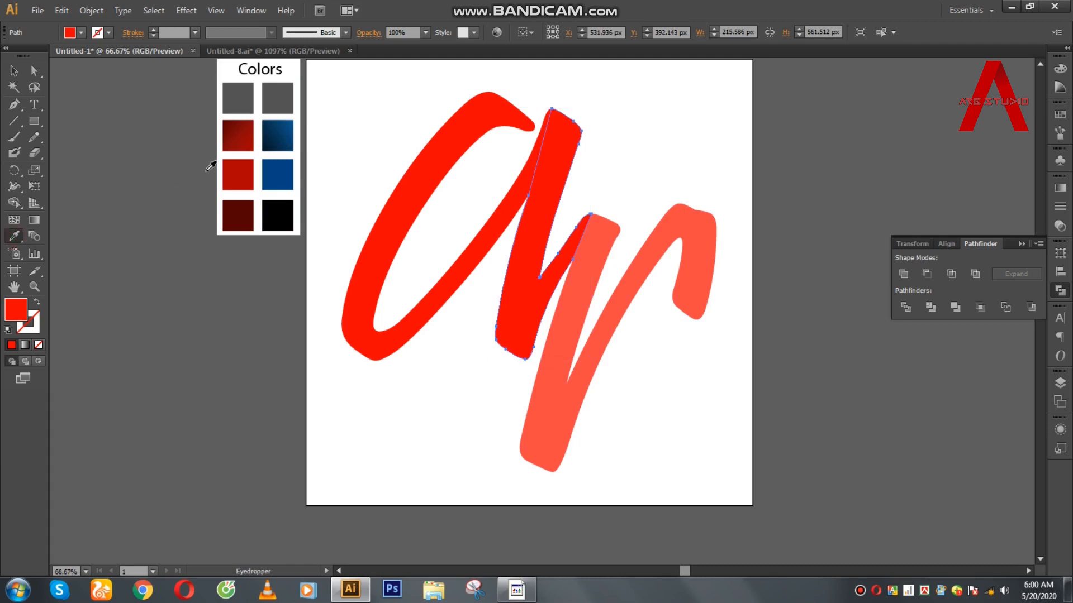
pyautogui.click(279, 133)
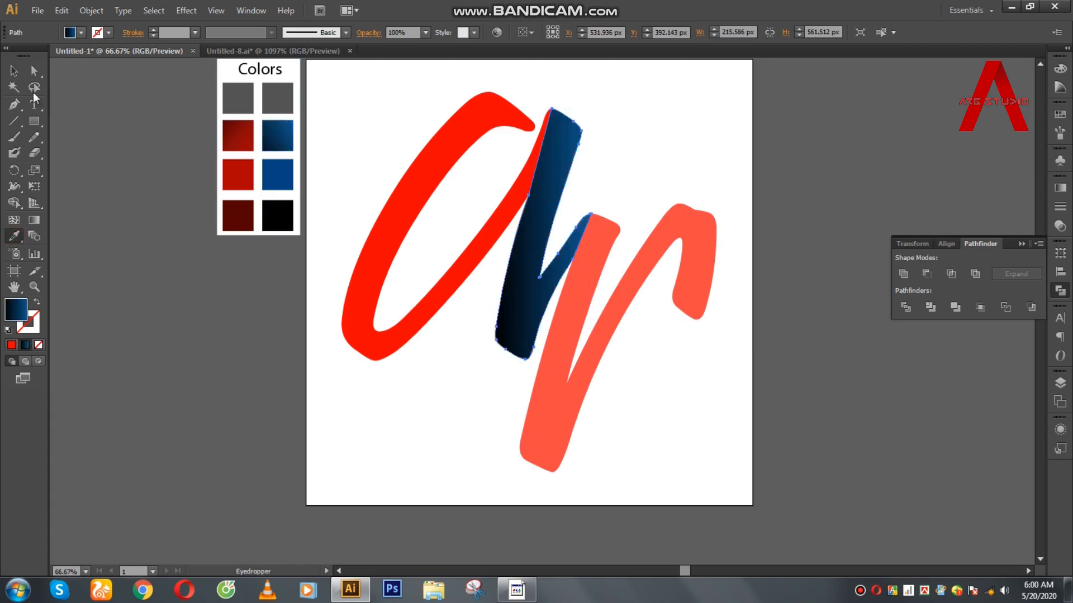
pyautogui.click(13, 71)
# Redraw the middle stroke's gradient diagonally so it fades from black at the upper end to blue below.
pyautogui.click(34, 220)
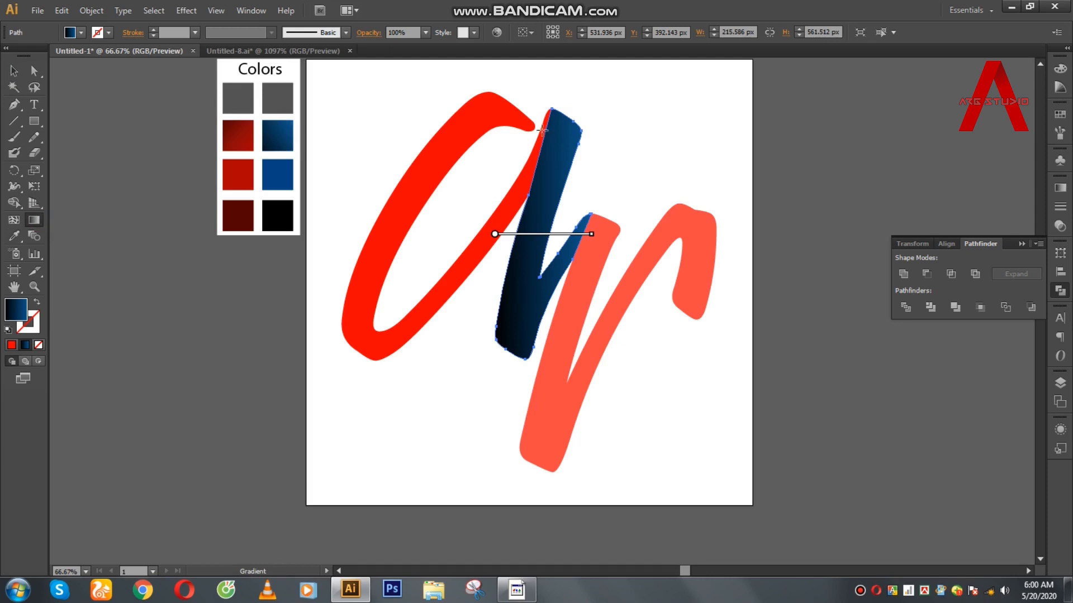
pyautogui.moveTo(537, 128); pyautogui.dragTo(560, 301)
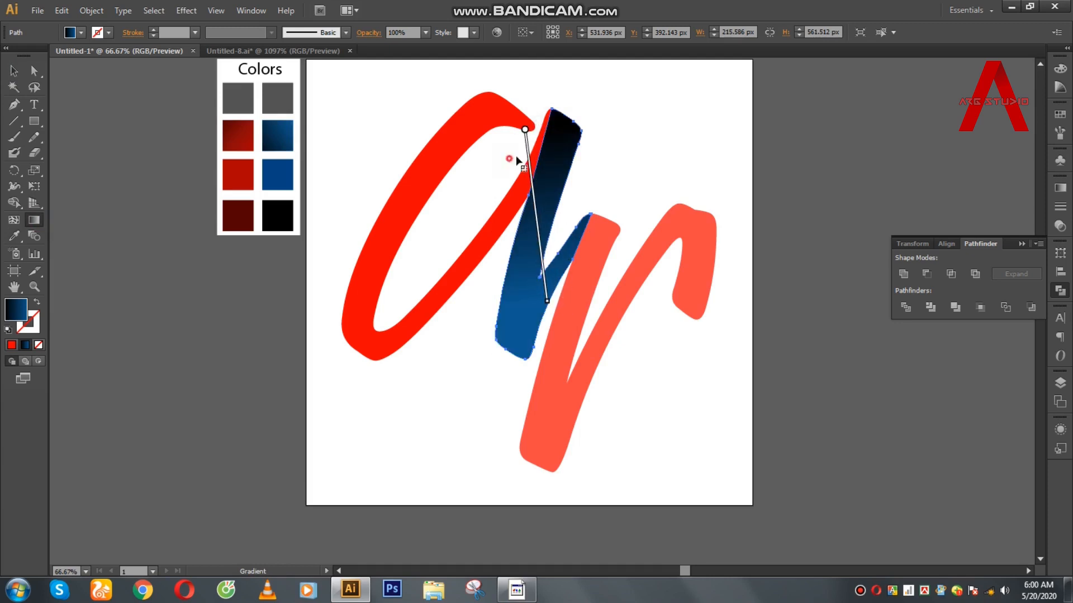
pyautogui.moveTo(509, 158); pyautogui.dragTo(619, 247)
pyautogui.moveTo(495, 152); pyautogui.dragTo(579, 197)
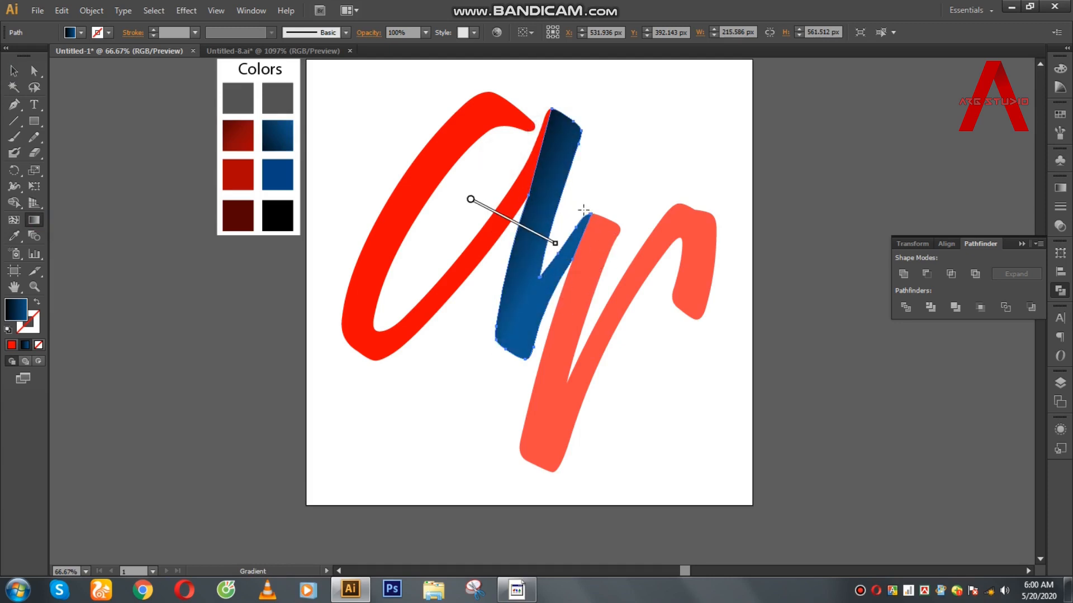
pyautogui.moveTo(525, 154); pyautogui.dragTo(573, 211)
pyautogui.moveTo(488, 178)
pyautogui.mouseDown()
pyautogui.moveTo(540, 236)
pyautogui.moveTo(560, 222)
pyautogui.mouseUp()
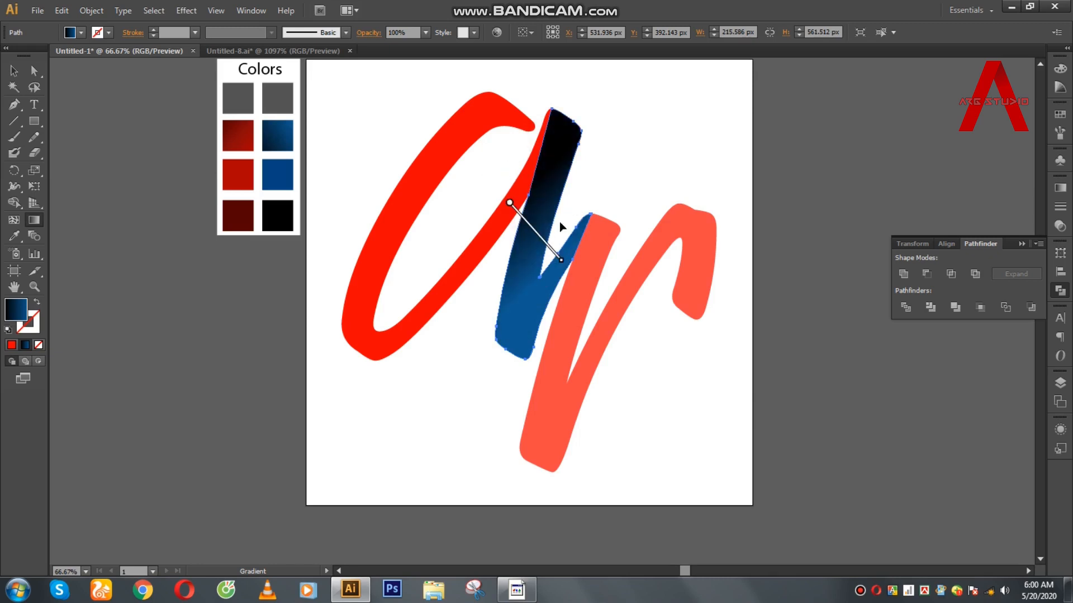
pyautogui.moveTo(480, 177); pyautogui.dragTo(546, 243)
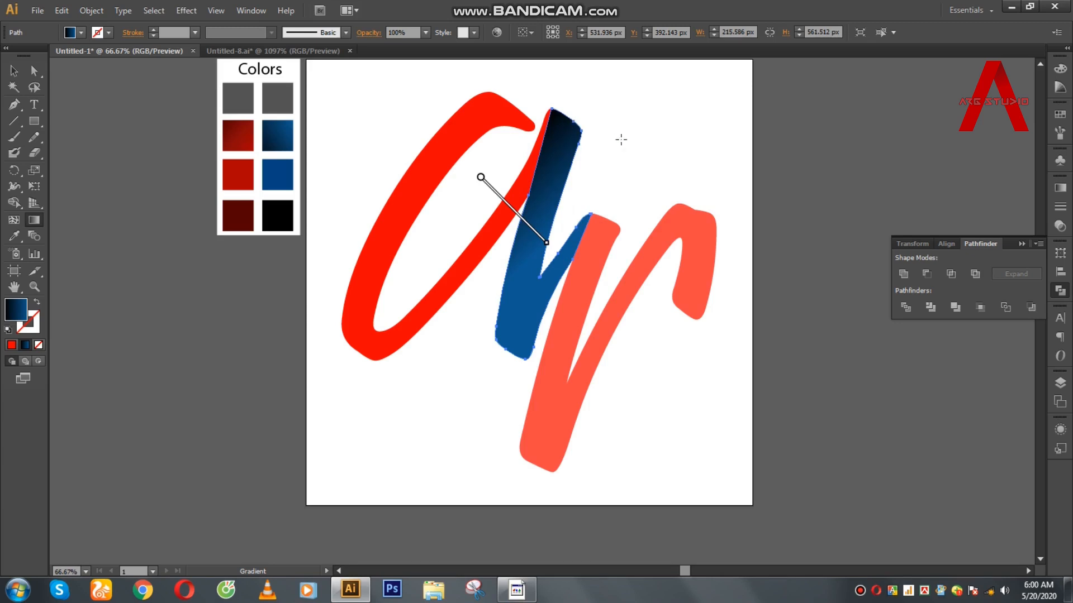
pyautogui.click(14, 72)
pyautogui.click(134, 234)
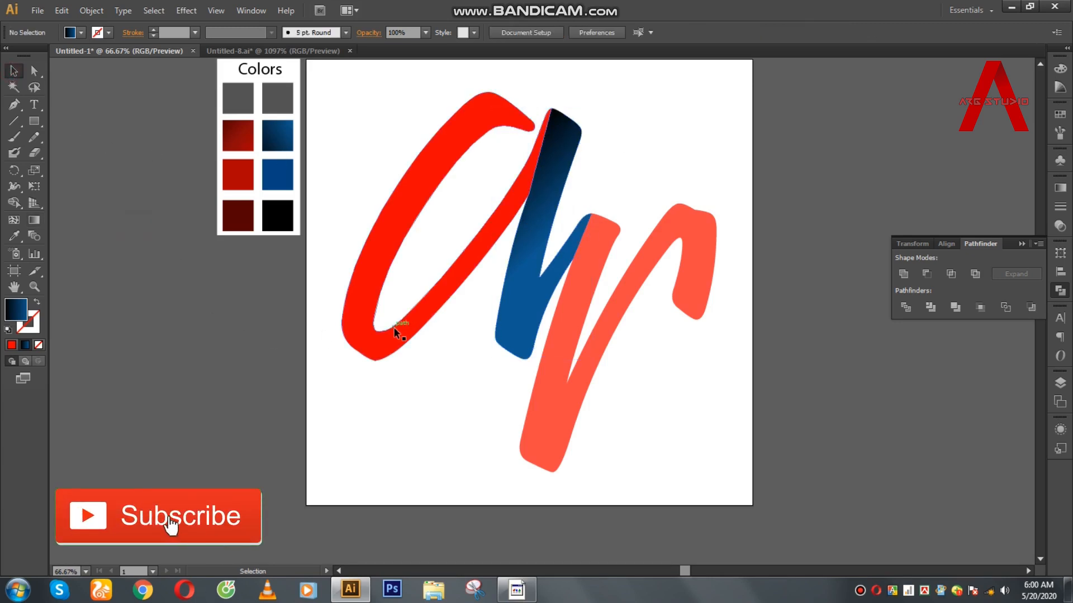
# Fill the large loop stroke with the blue gradient sampled from the Colors chart.
pyautogui.click(386, 326)
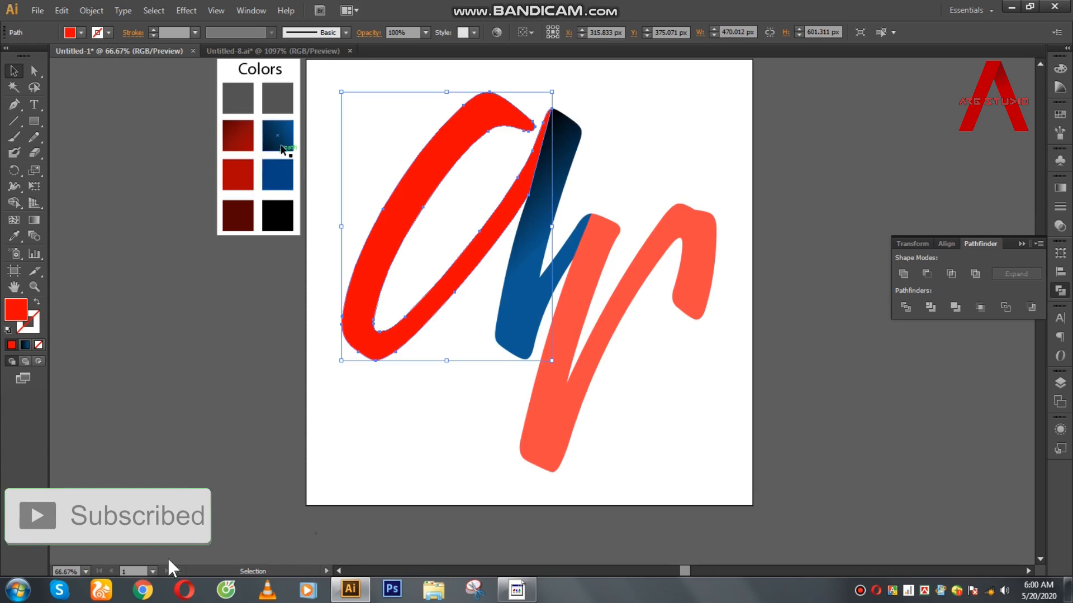
pyautogui.click(283, 149)
pyautogui.click(425, 213)
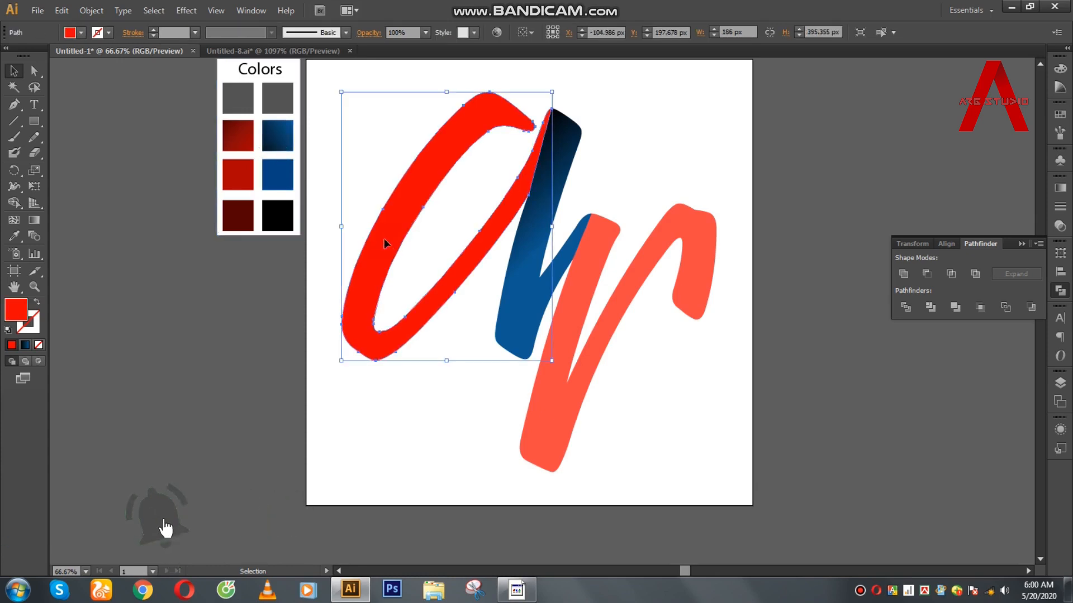
pyautogui.click(14, 186)
pyautogui.click(14, 235)
pyautogui.click(287, 137)
pyautogui.press('v')
pyautogui.click(217, 307)
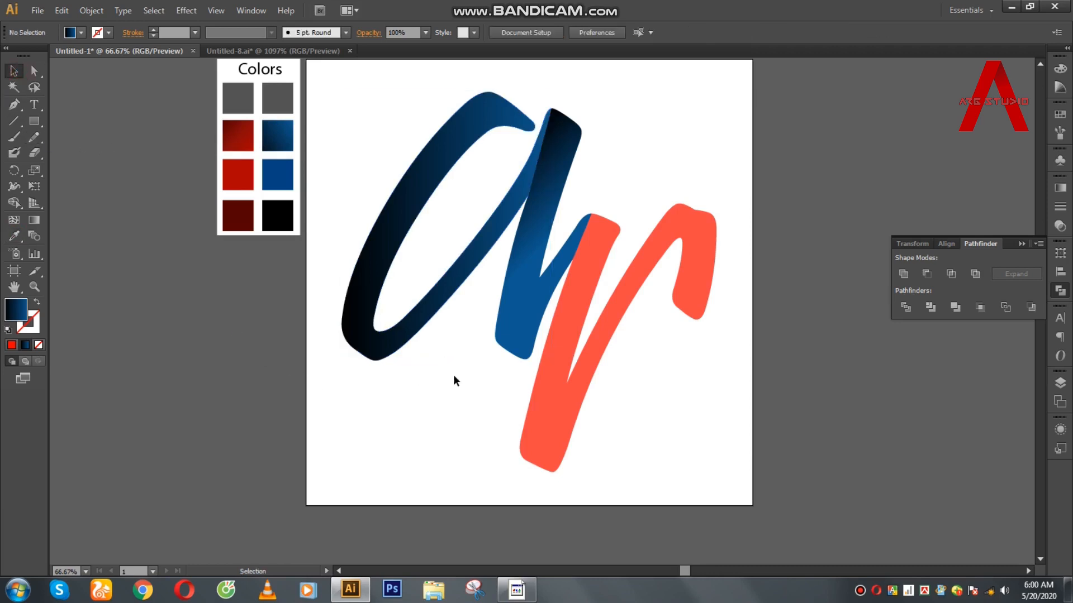
# Fill the light red V-shaped last stroke with the same blue gradient from the Colors chart.
pyautogui.click(561, 374)
pyautogui.click(14, 235)
pyautogui.click(276, 136)
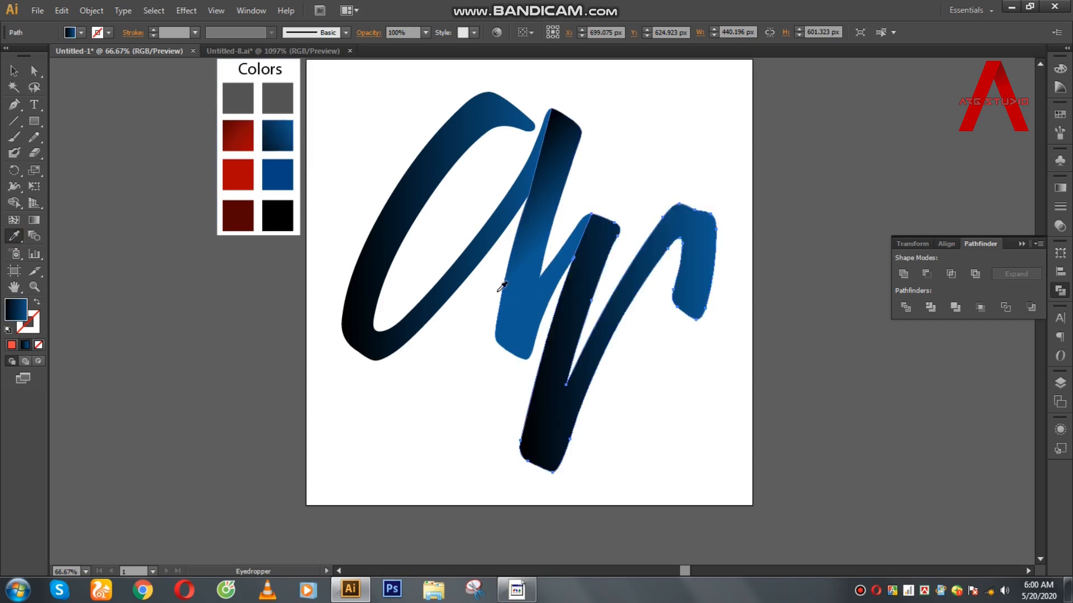
# Redraw the last stroke's gradient as a short diagonal, placing a dark shadow along the edge where it overlaps the middle stroke.
pyautogui.click(34, 219)
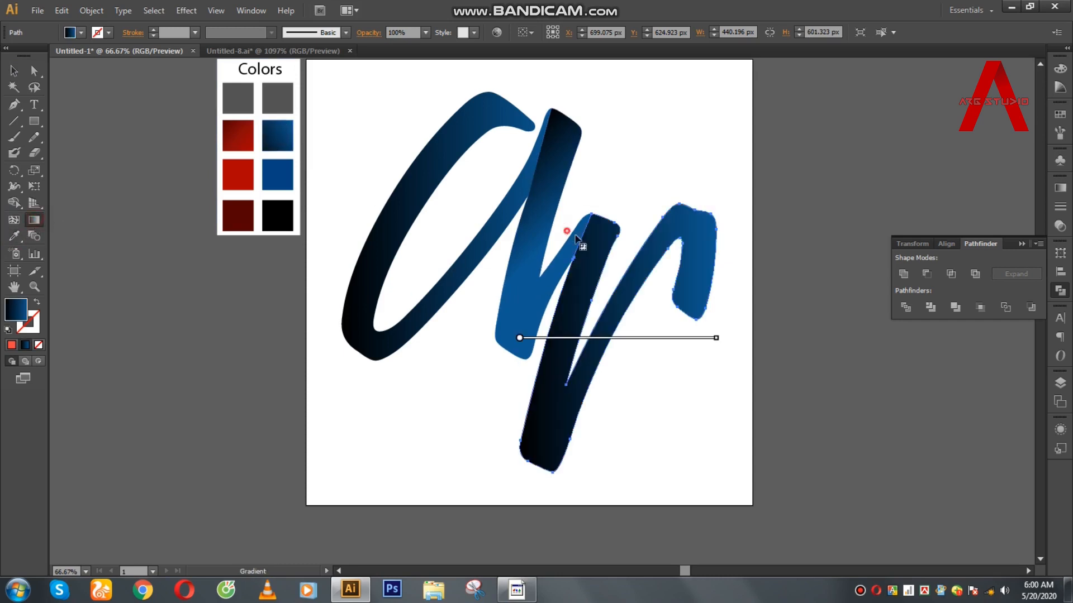
pyautogui.moveTo(545, 249); pyautogui.dragTo(624, 345)
pyautogui.moveTo(563, 221); pyautogui.dragTo(599, 257)
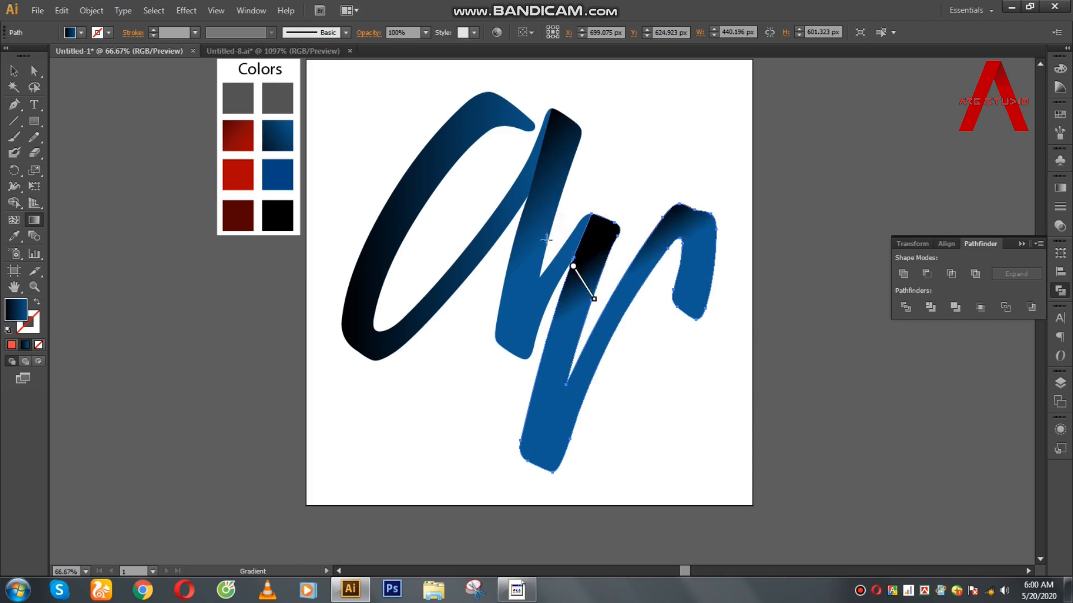
pyautogui.moveTo(536, 316); pyautogui.dragTo(591, 331)
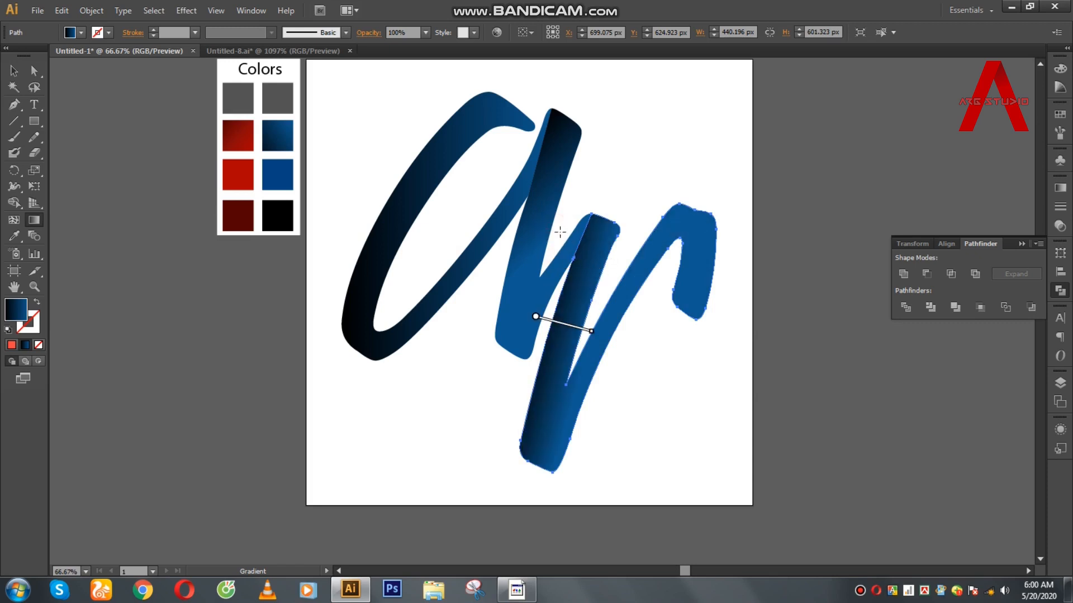
pyautogui.moveTo(528, 291); pyautogui.dragTo(562, 308)
pyautogui.moveTo(561, 237); pyautogui.dragTo(597, 258)
pyautogui.moveTo(549, 305)
pyautogui.moveTo(563, 309); pyautogui.dragTo(569, 312)
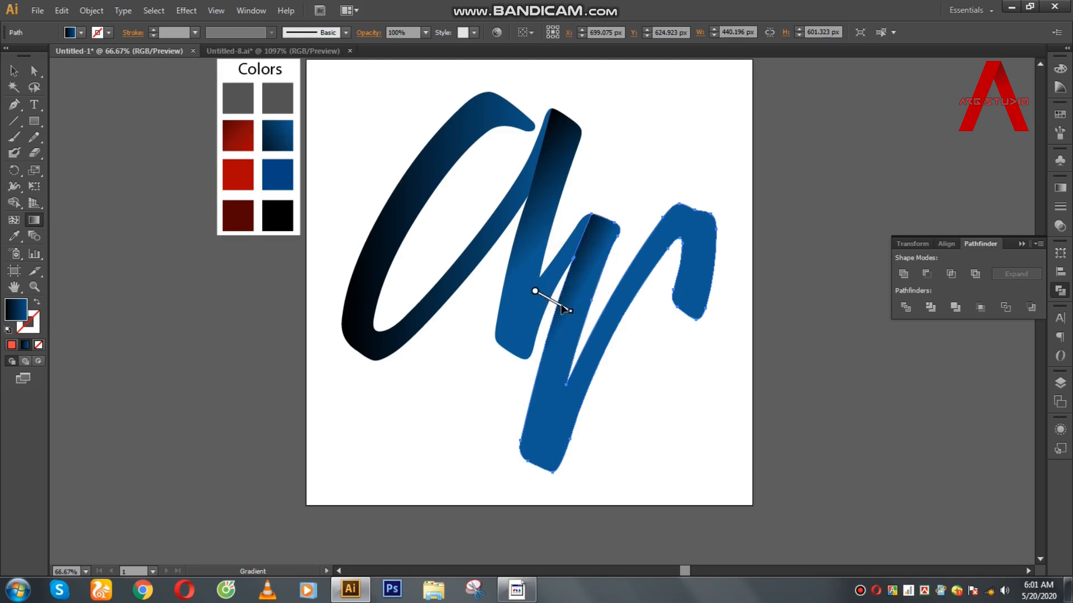
pyautogui.moveTo(563, 309); pyautogui.dragTo(567, 309)
pyautogui.press('v')
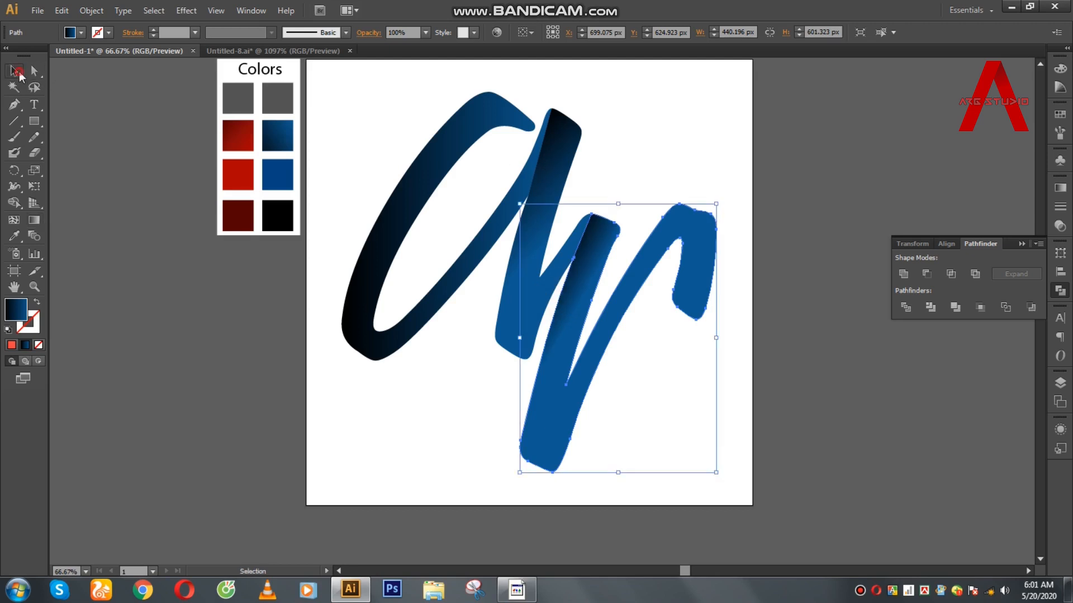
pyautogui.click(233, 333)
# Try a short diagonal gradient on the middle stroke that shades only its upper edge beside the loop.
pyautogui.click(534, 219)
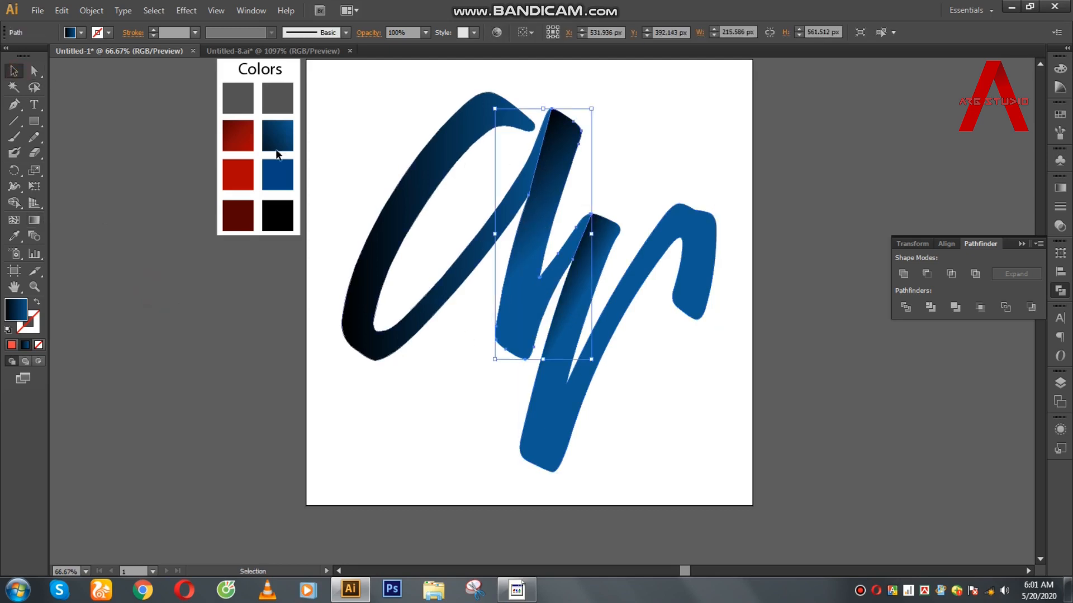
pyautogui.click(34, 220)
pyautogui.moveTo(529, 140)
pyautogui.mouseDown()
pyautogui.moveTo(549, 153)
pyautogui.moveTo(525, 152)
pyautogui.moveTo(549, 155)
pyautogui.mouseUp()
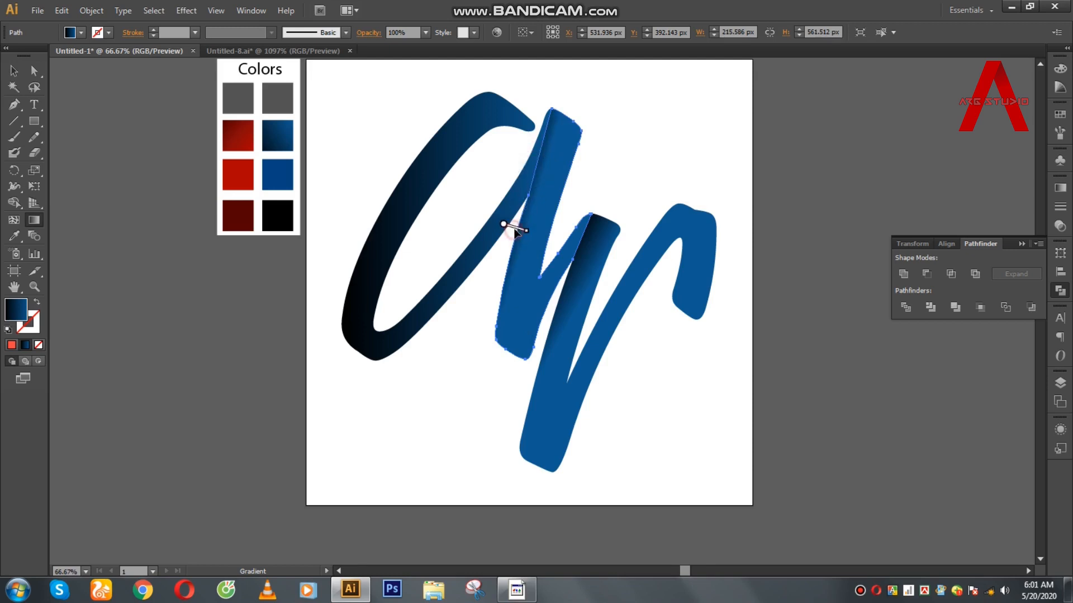
pyautogui.moveTo(548, 98); pyautogui.dragTo(571, 113)
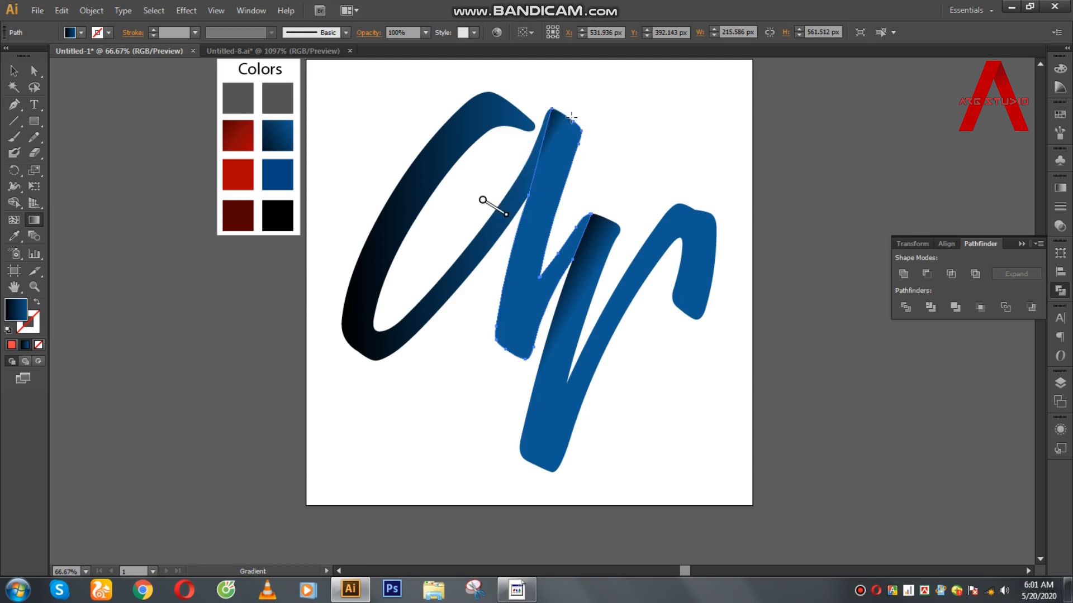
pyautogui.click(15, 71)
pyautogui.click(433, 381)
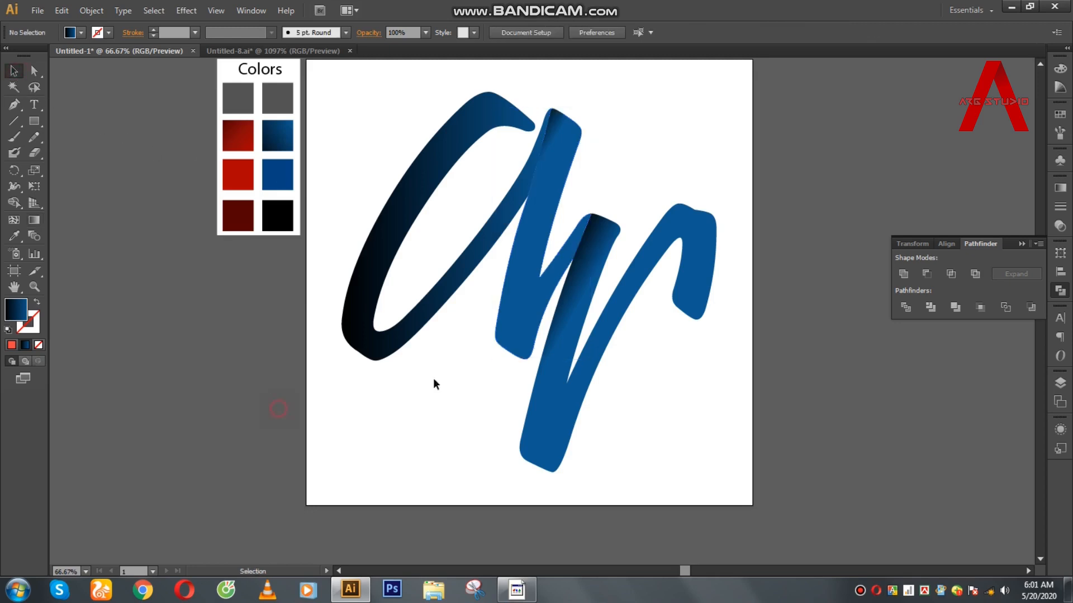
# Rework the middle stroke's gradient into a dark band along its upper edge beside the loop, and deselect the stroke.
pyautogui.click(529, 304)
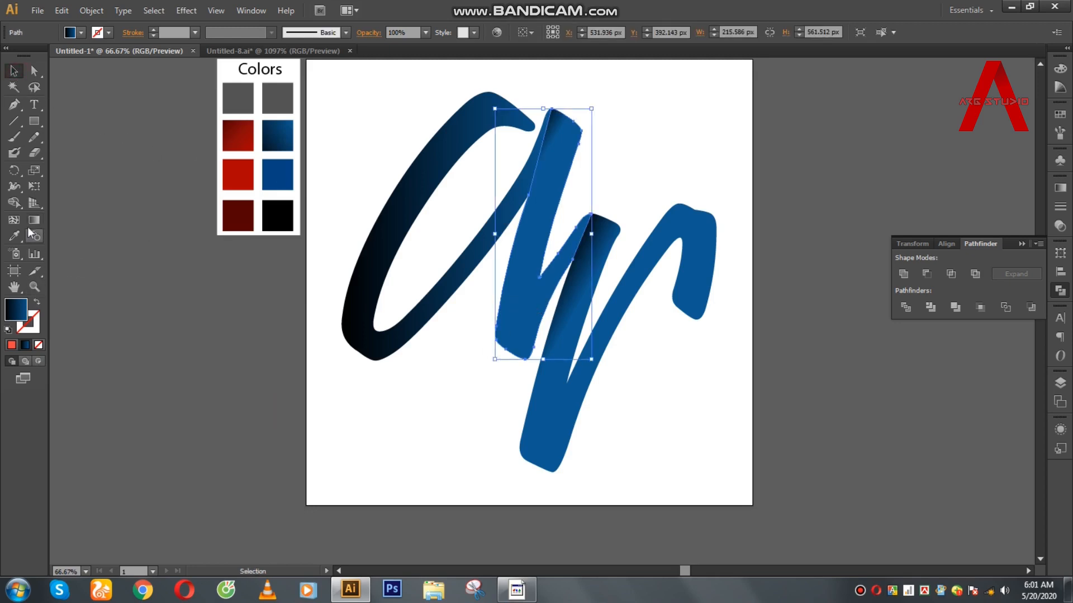
pyautogui.press('g')
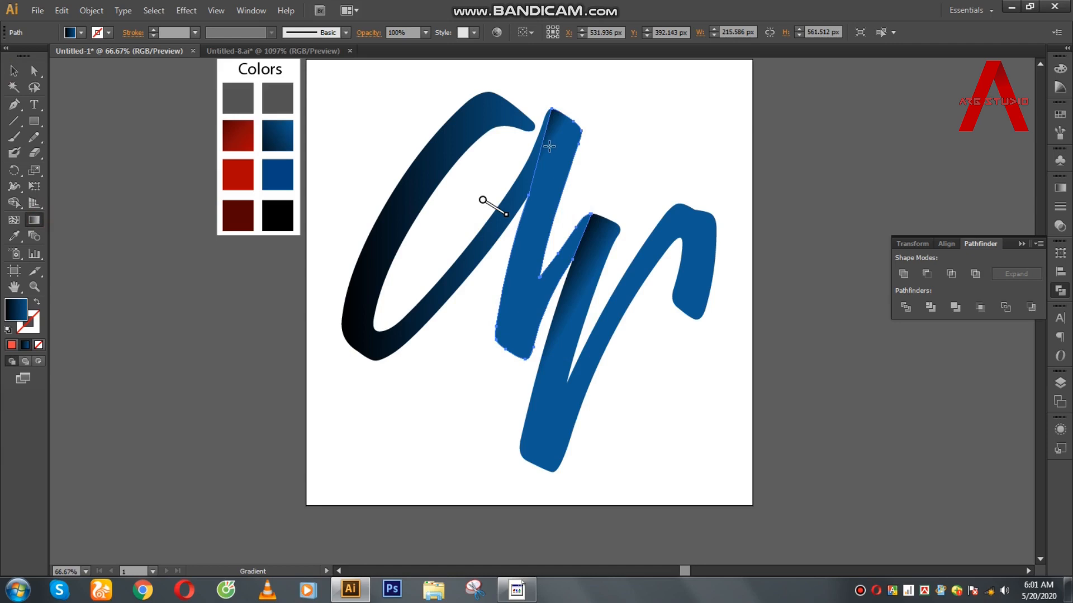
pyautogui.moveTo(556, 148)
pyautogui.mouseDown()
pyautogui.moveTo(493, 188)
pyautogui.moveTo(495, 201)
pyautogui.mouseUp()
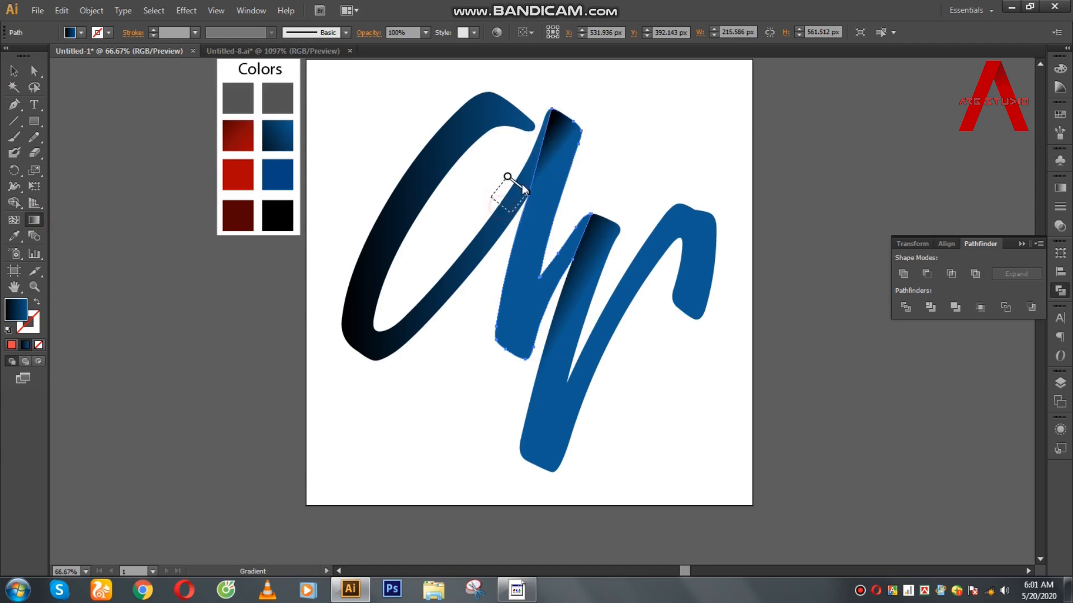
pyautogui.press('space')
pyautogui.moveTo(535, 149)
pyautogui.mouseDown()
pyautogui.moveTo(544, 160)
pyautogui.moveTo(529, 156)
pyautogui.moveTo(535, 162)
pyautogui.moveTo(504, 179)
pyautogui.moveTo(546, 199)
pyautogui.mouseUp()
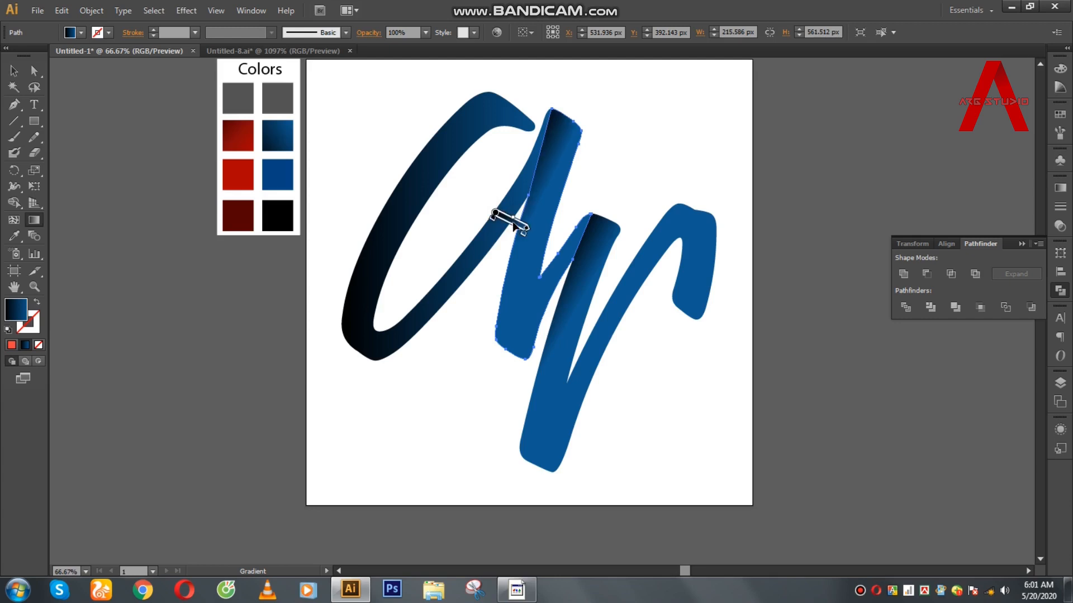
pyautogui.press('v')
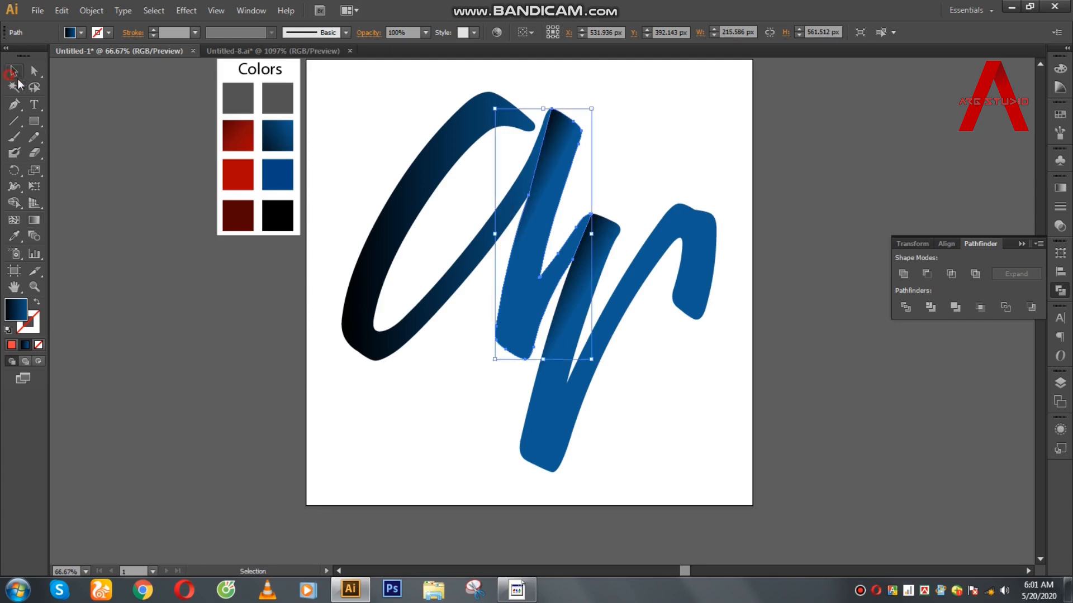
pyautogui.click(219, 258)
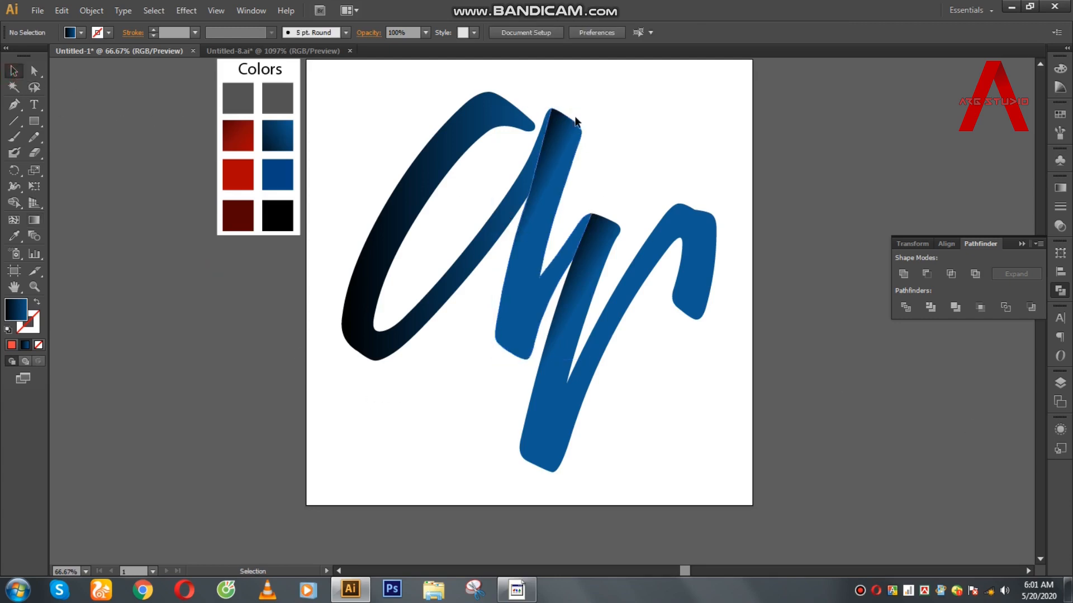
pyautogui.press('alt')
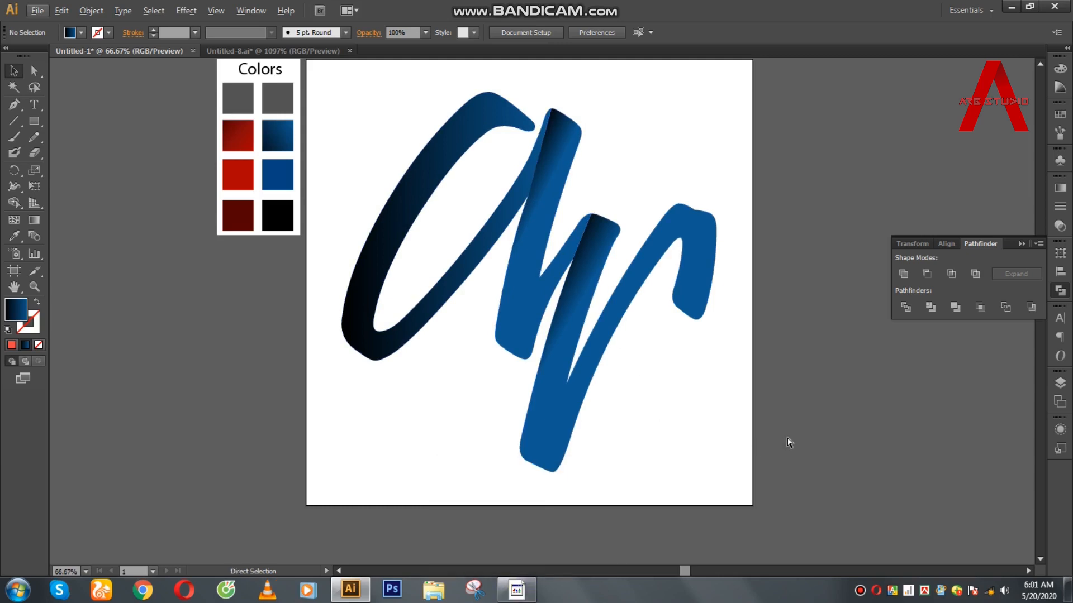
pyautogui.hotkey('ctrl', 'z')
pyautogui.hotkey('ctrl', 'z')
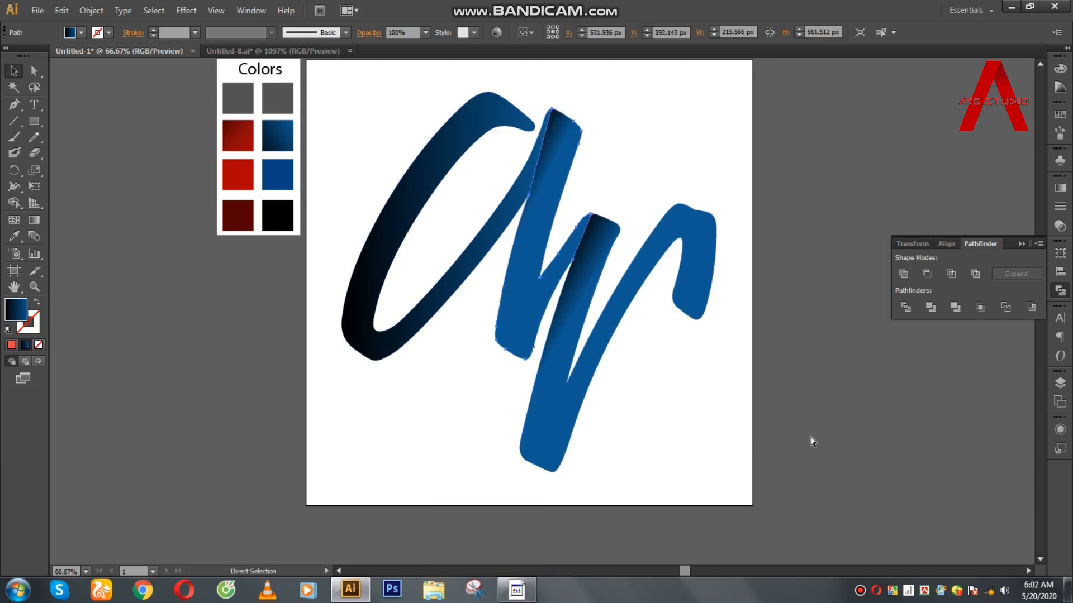
pyautogui.press('v')
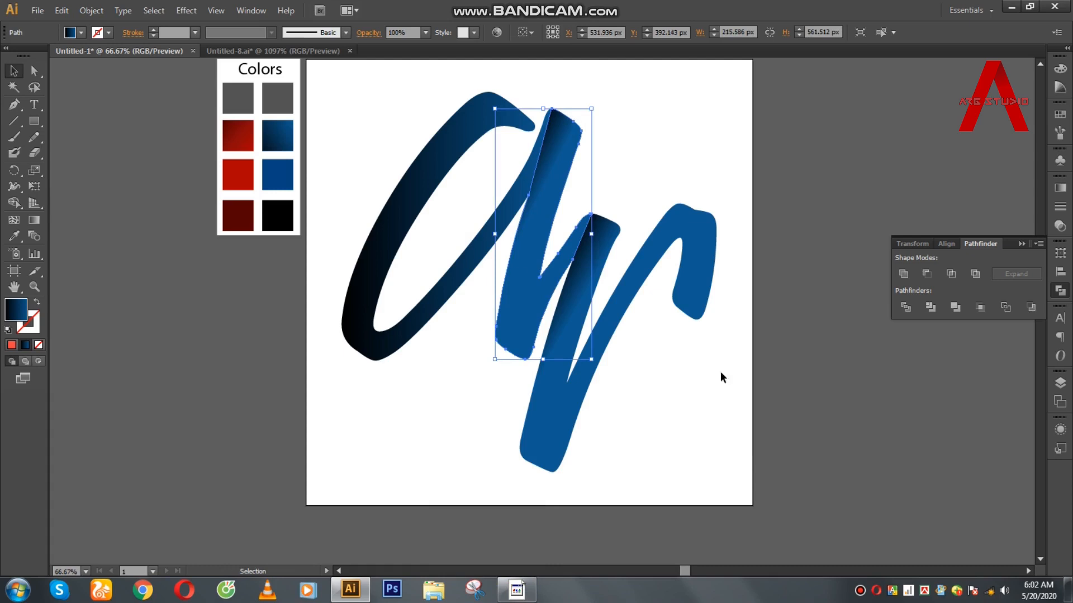
pyautogui.click(164, 195)
# Draw a closed Pen shape over the middle stroke's upper part, with one straight edge running from the loop junction diagonally to the stroke's top.
pyautogui.click(14, 105)
pyautogui.scroll(2, 570, 142)
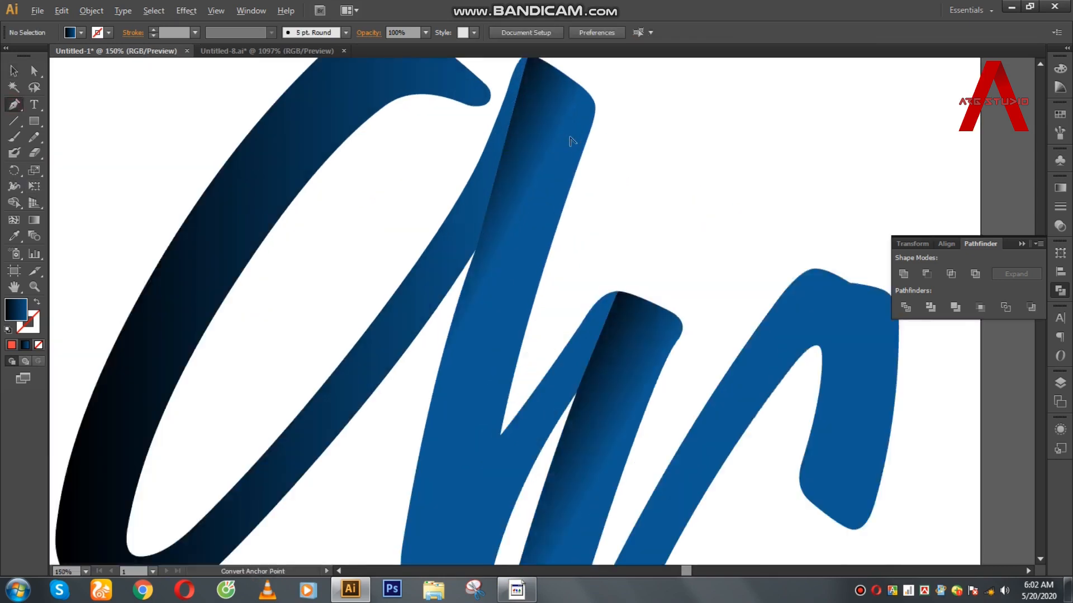
pyautogui.scroll(1, 561, 145)
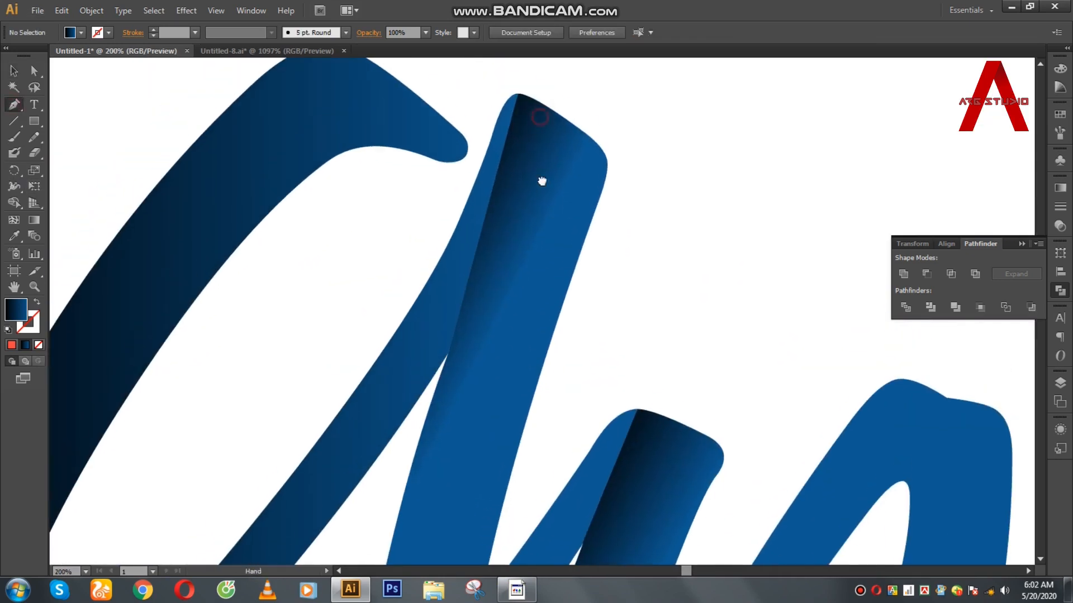
pyautogui.click(448, 355)
pyautogui.click(568, 123)
pyautogui.click(579, 95)
pyautogui.click(511, 74)
pyautogui.click(492, 102)
pyautogui.click(452, 200)
pyautogui.click(427, 230)
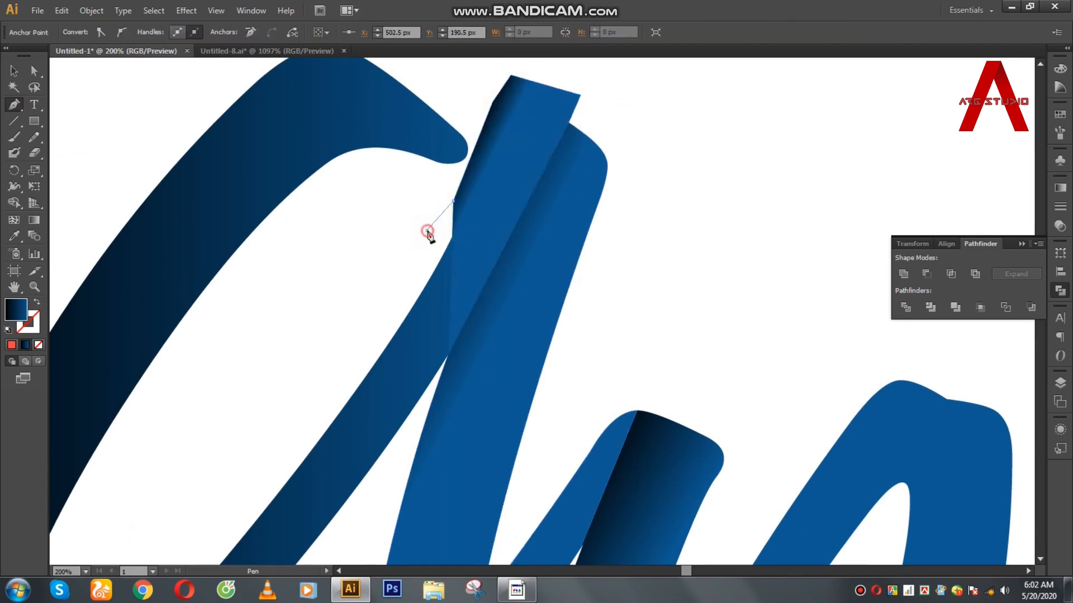
pyautogui.click(393, 277)
pyautogui.click(447, 354)
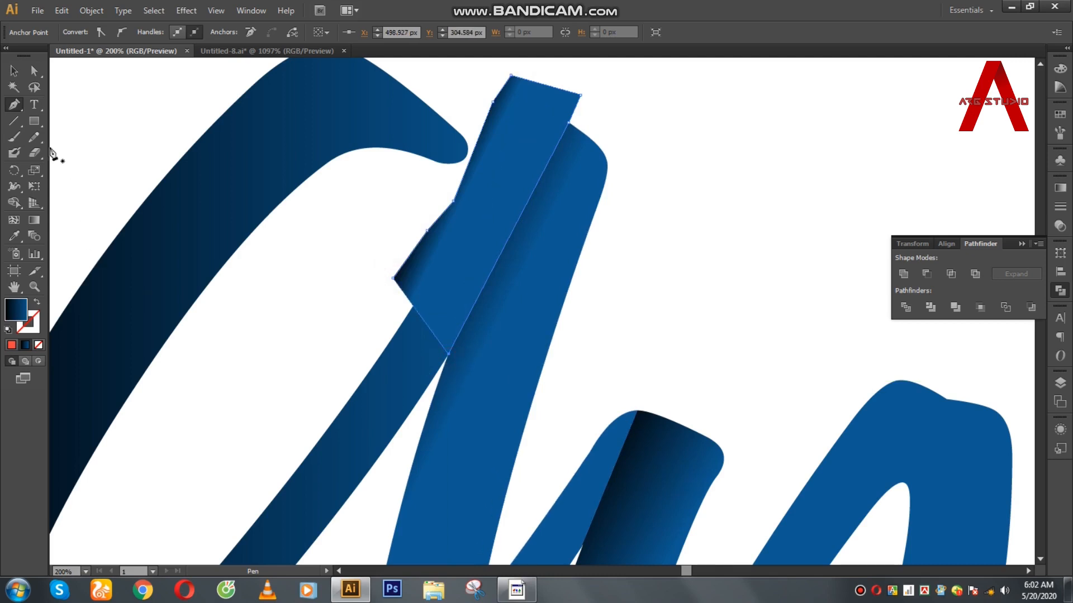
# Divide the loop stroke and the drawn Pen shape with Pathfinder Divide, and ungroup the resulting pieces.
pyautogui.click(15, 71)
pyautogui.click(813, 149)
pyautogui.hotkey('ctrl', '0')
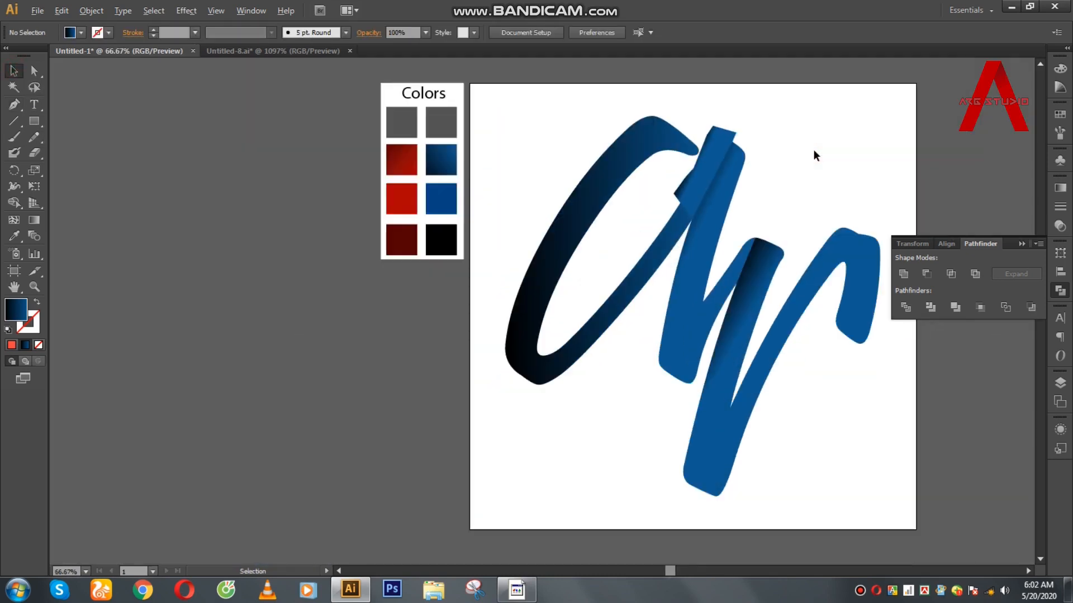
pyautogui.moveTo(828, 177); pyautogui.dragTo(684, 176)
pyautogui.click(477, 144)
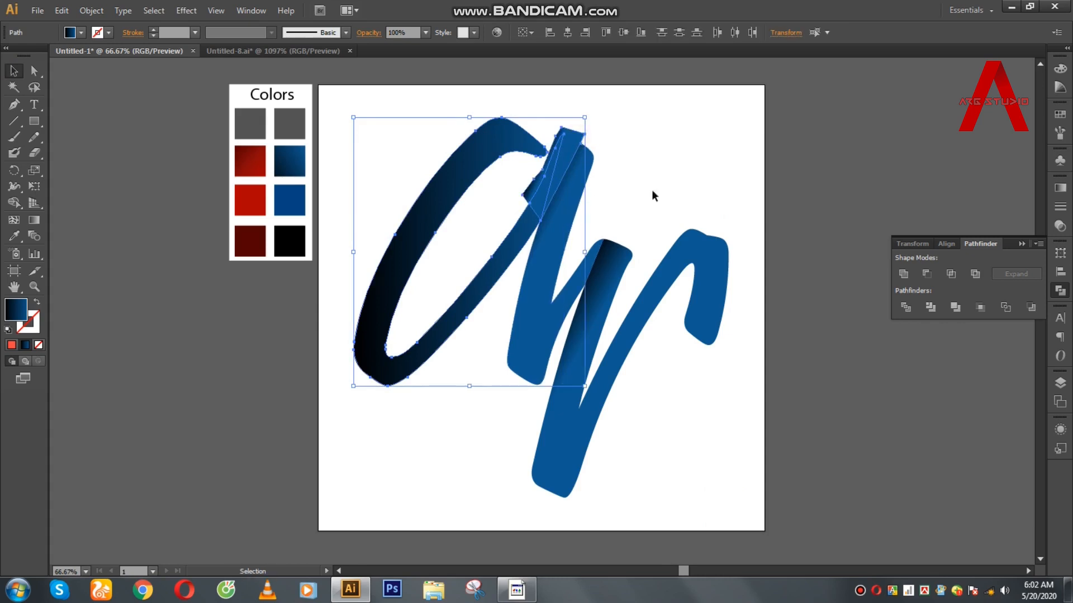
pyautogui.click(905, 307)
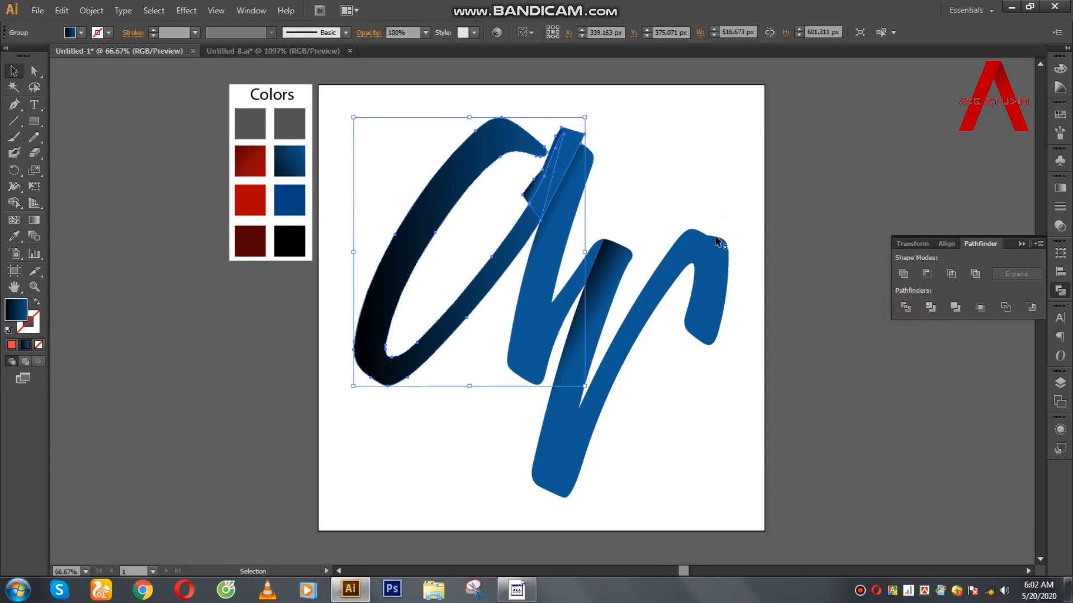
pyautogui.rightClick(560, 173)
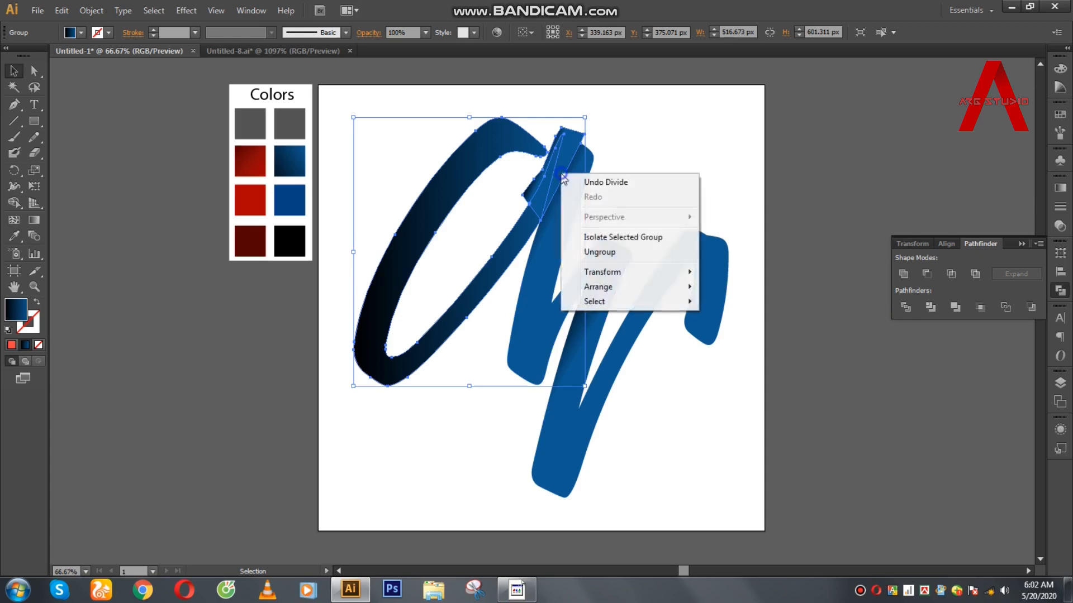
pyautogui.click(617, 252)
pyautogui.click(891, 160)
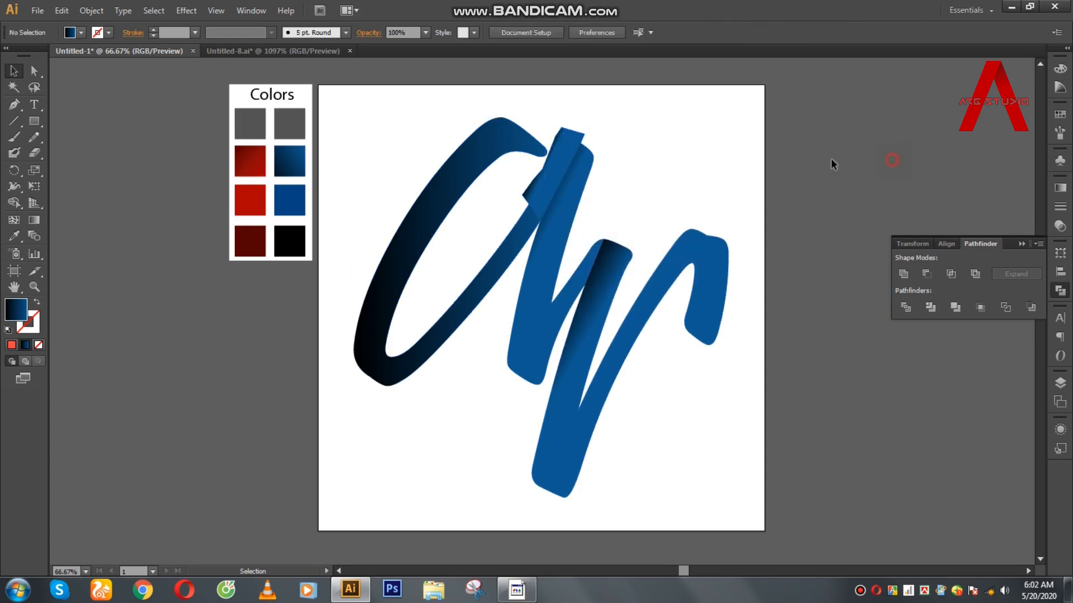
# Try removing the leftover Pen shape pieces outside the strokes, and check the middle stroke's outline by selecting it.
pyautogui.click(562, 128)
pyautogui.click(659, 179)
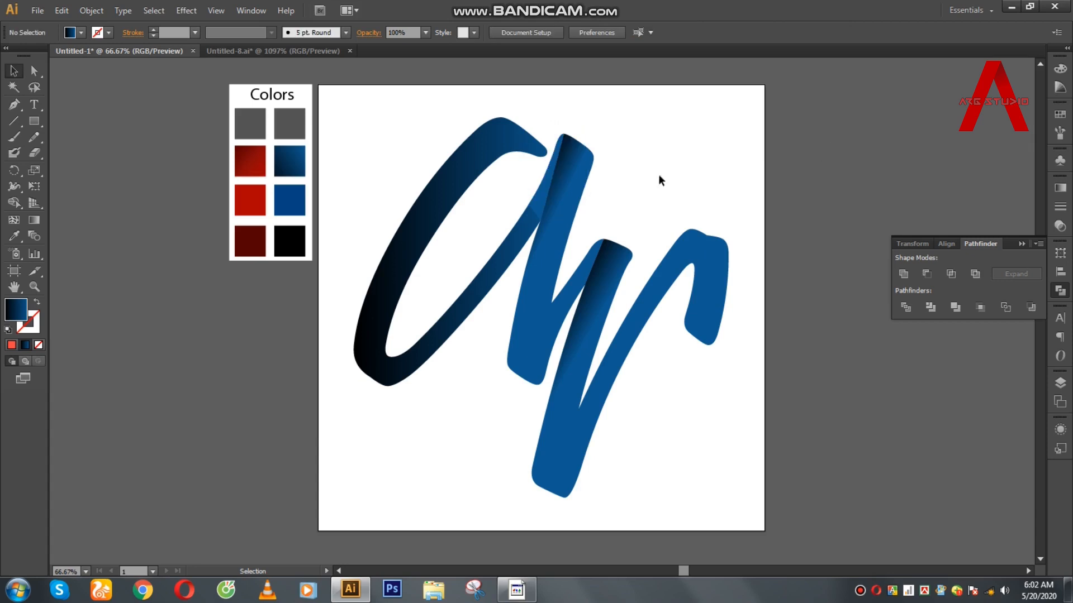
pyautogui.click(562, 169)
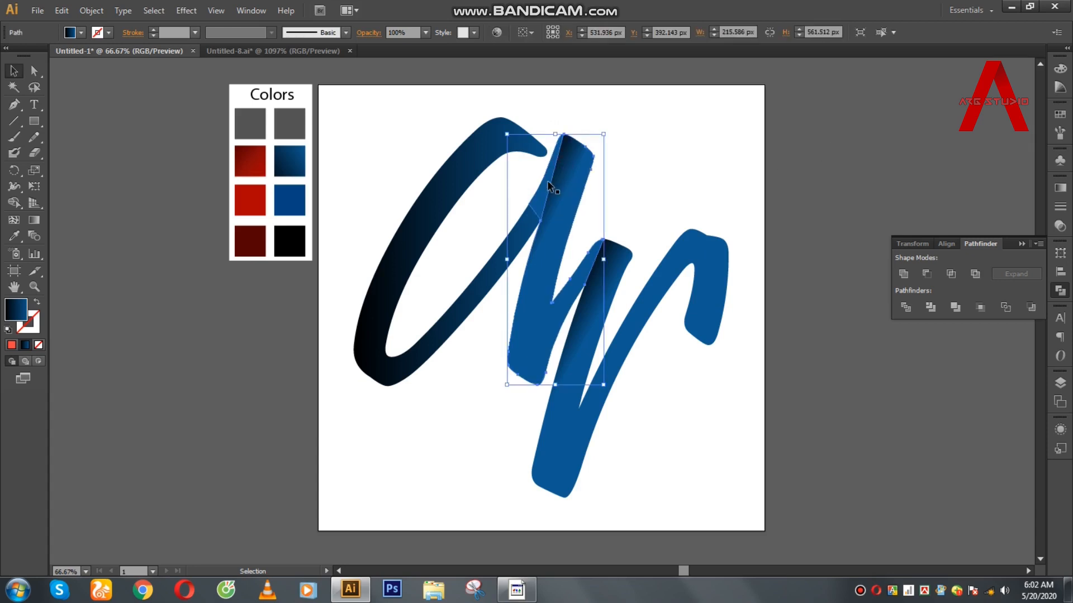
pyautogui.click(808, 159)
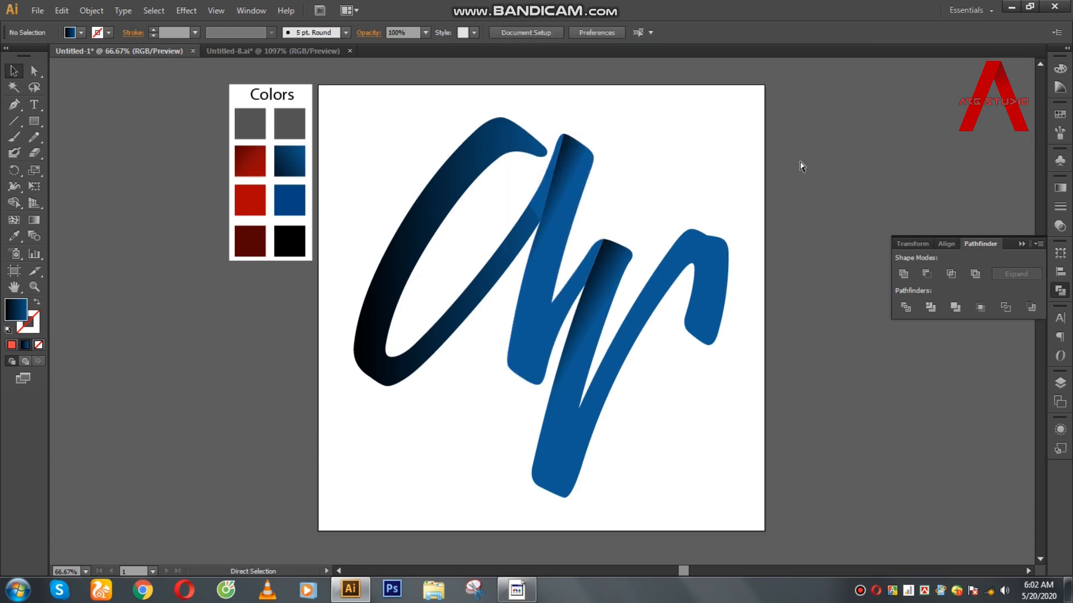
# Undo the removal of the leftover pieces and the ungrouping of the divided loop, leaving nothing selected.
pyautogui.hotkey('ctrl', 'z')
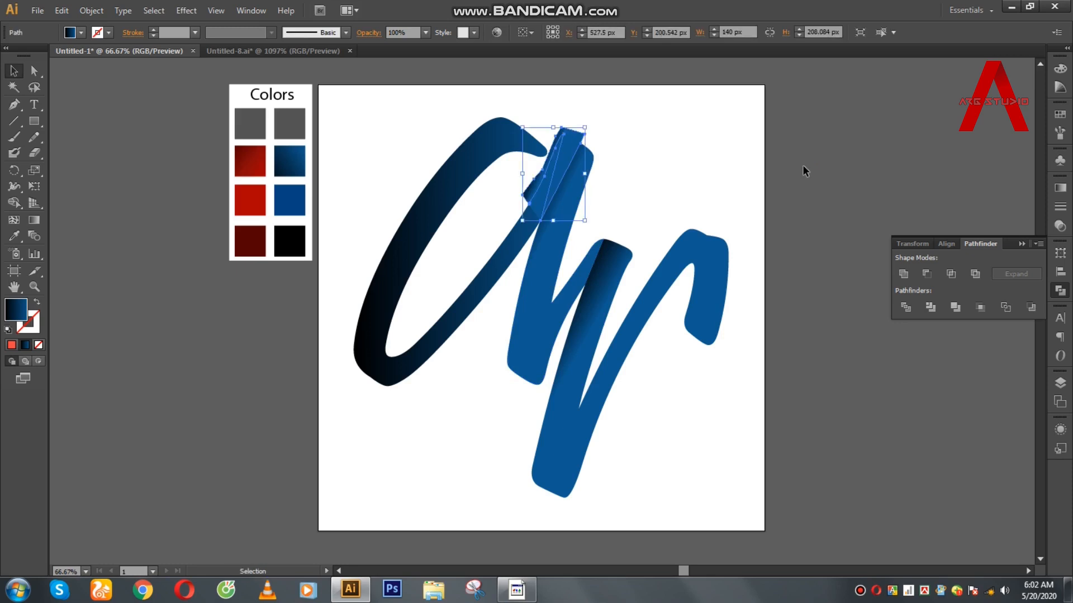
pyautogui.hotkey('ctrl', 'z')
pyautogui.hotkey('ctrl', 'z')
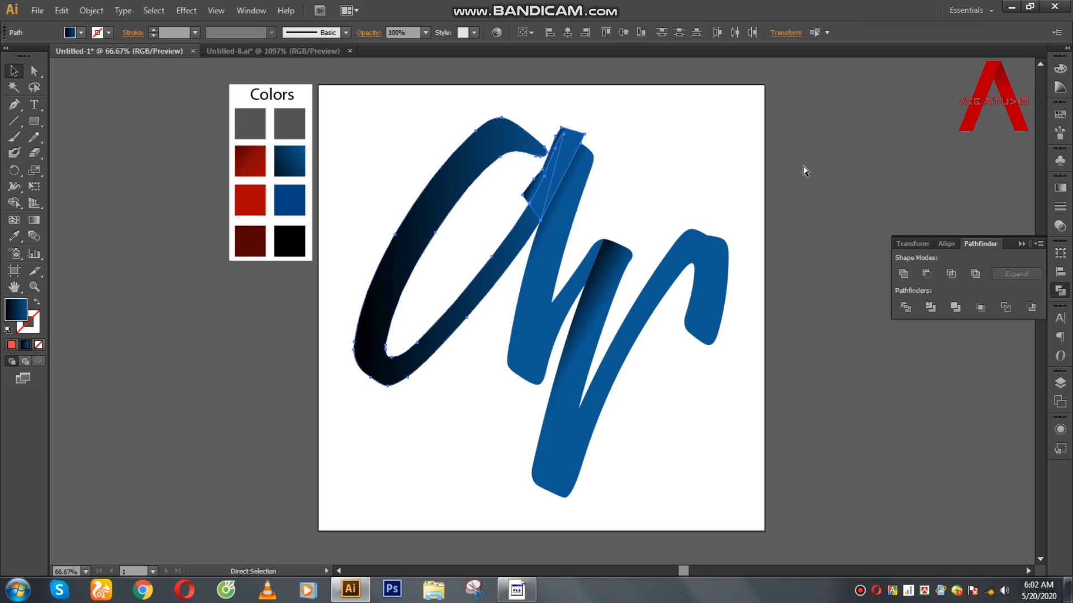
pyautogui.hotkey('ctrl', 'z')
pyautogui.hotkey('ctrl', 'z')
pyautogui.click(804, 170)
pyautogui.click(563, 162)
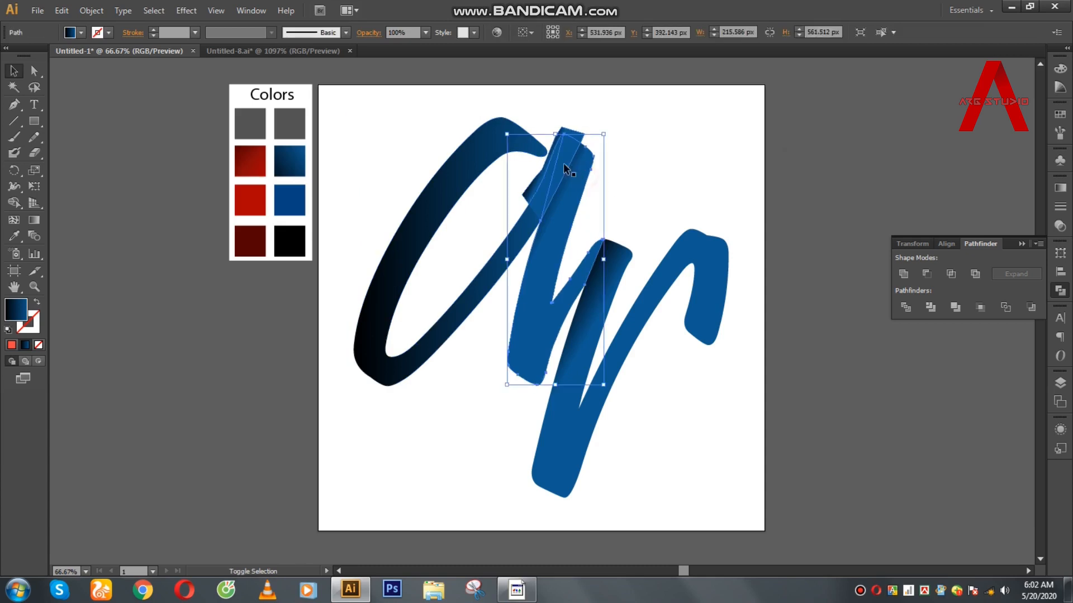
pyautogui.keyDown('shift'); pyautogui.click(564, 163); pyautogui.keyUp('shift')
pyautogui.keyDown('shift'); pyautogui.click(530, 216); pyautogui.keyUp('shift')
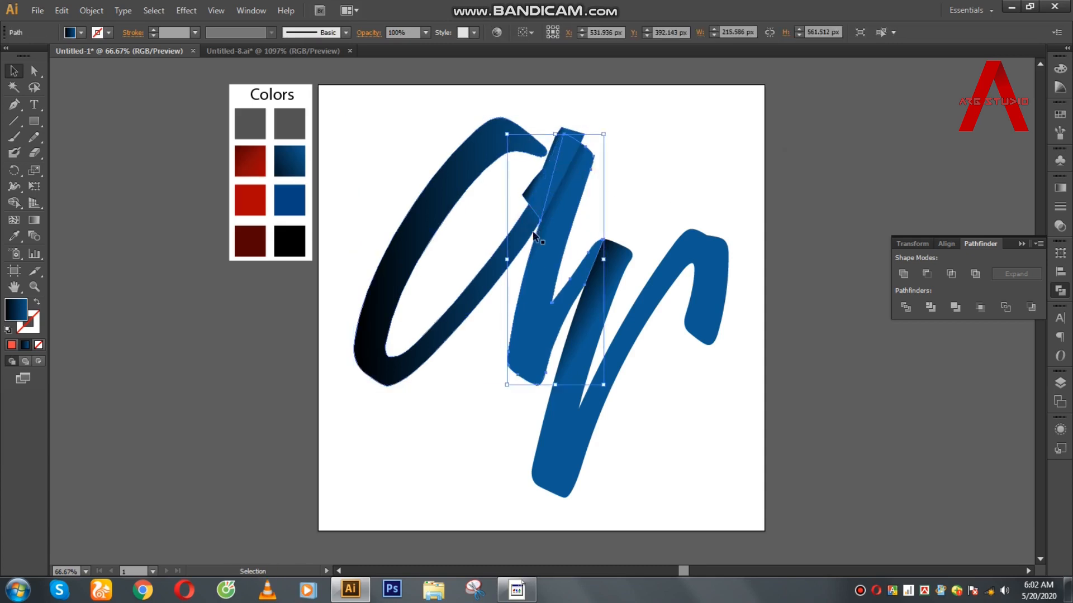
pyautogui.click(781, 176)
# Divide the loop group together with the middle stroke using Pathfinder Divide, and ungroup the resulting pieces.
pyautogui.click(518, 224)
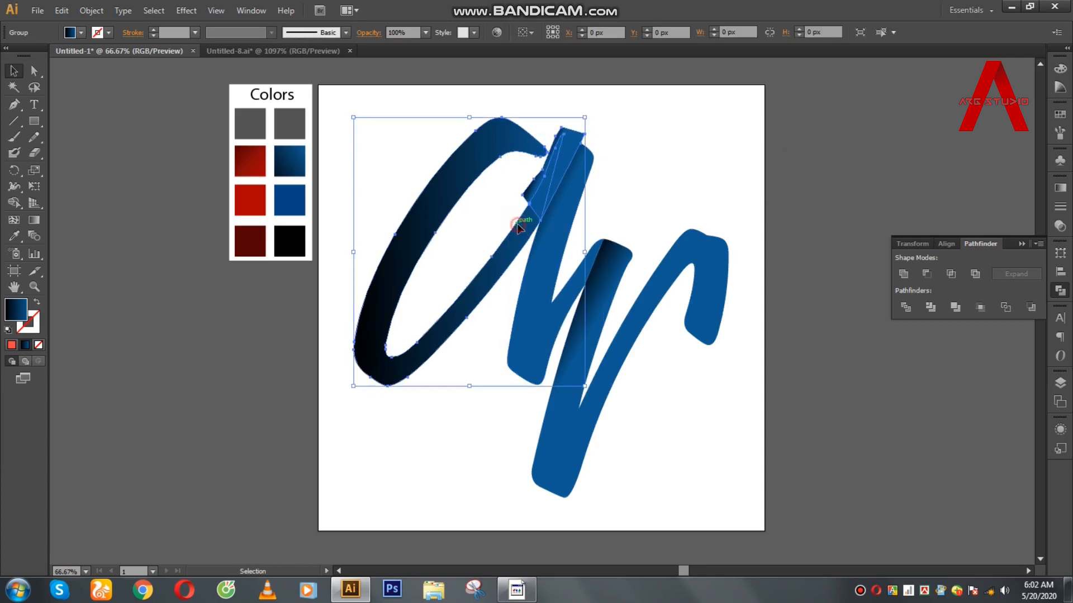
pyautogui.keyDown('shift'); pyautogui.click(587, 169); pyautogui.keyUp('shift')
pyautogui.click(905, 307)
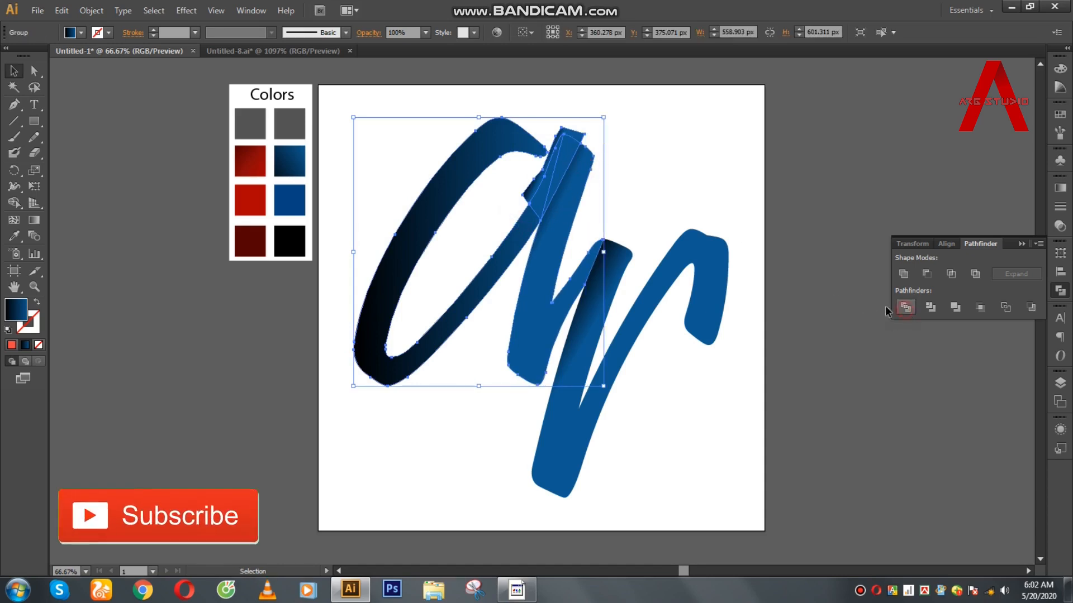
pyautogui.rightClick(581, 181)
pyautogui.click(782, 199)
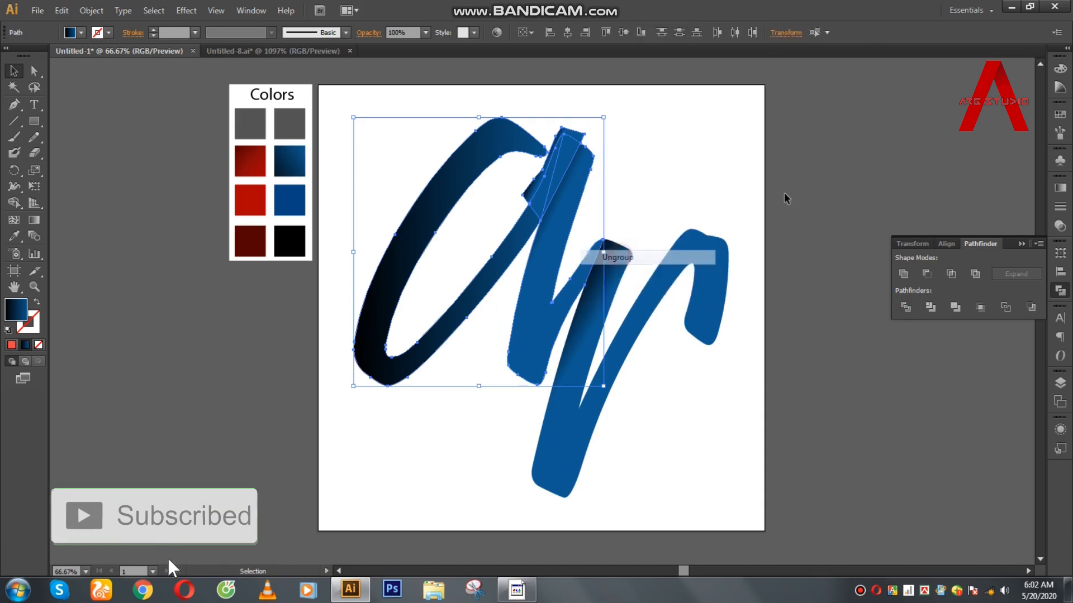
# Delete the leftover pieces outside the strokes, and unite the middle stroke's cut-off upper piece with the loop.
pyautogui.click(582, 134)
pyautogui.press('Delete')
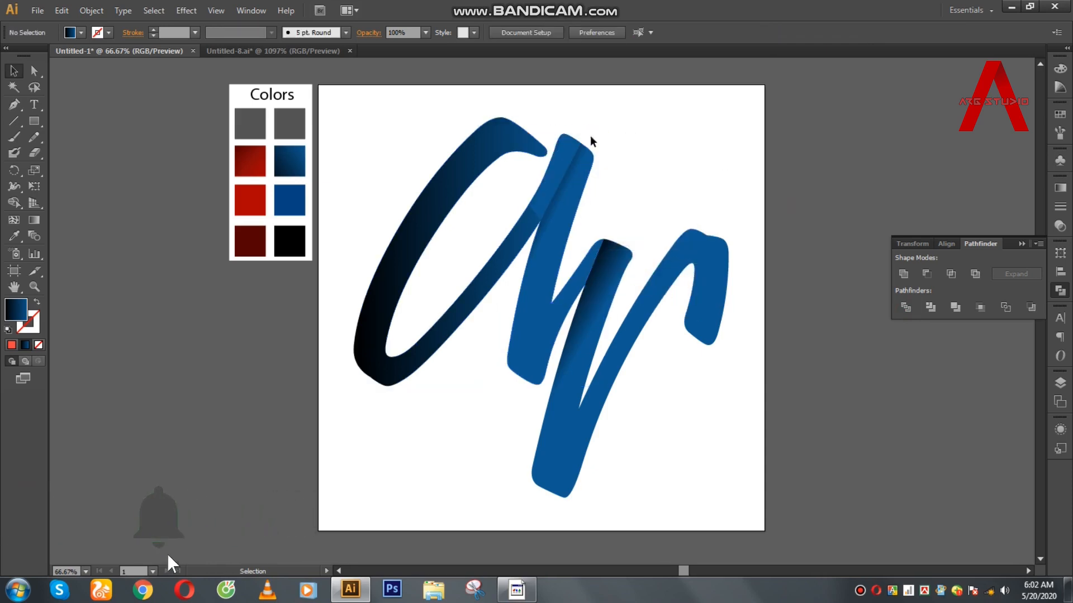
pyautogui.click(552, 167)
pyautogui.keyDown('shift'); pyautogui.click(522, 225); pyautogui.keyUp('shift')
pyautogui.click(903, 275)
pyautogui.click(872, 237)
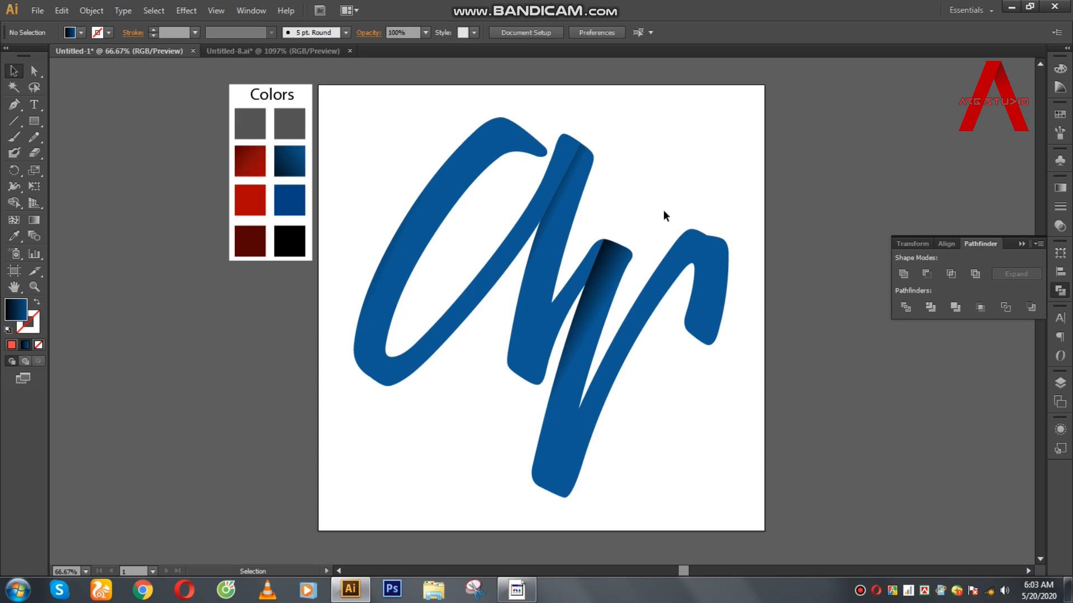
# Shift the last stroke's gradient slightly outward to soften the shadow along its edge over the middle stroke, and deselect it.
pyautogui.click(615, 278)
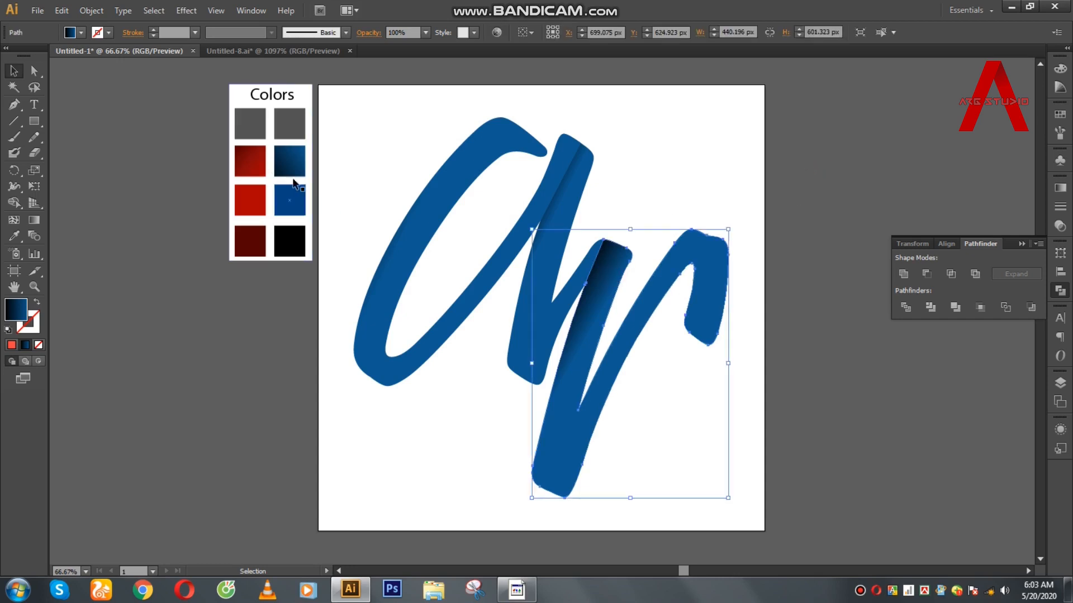
pyautogui.click(281, 166)
pyautogui.click(609, 303)
pyautogui.click(36, 221)
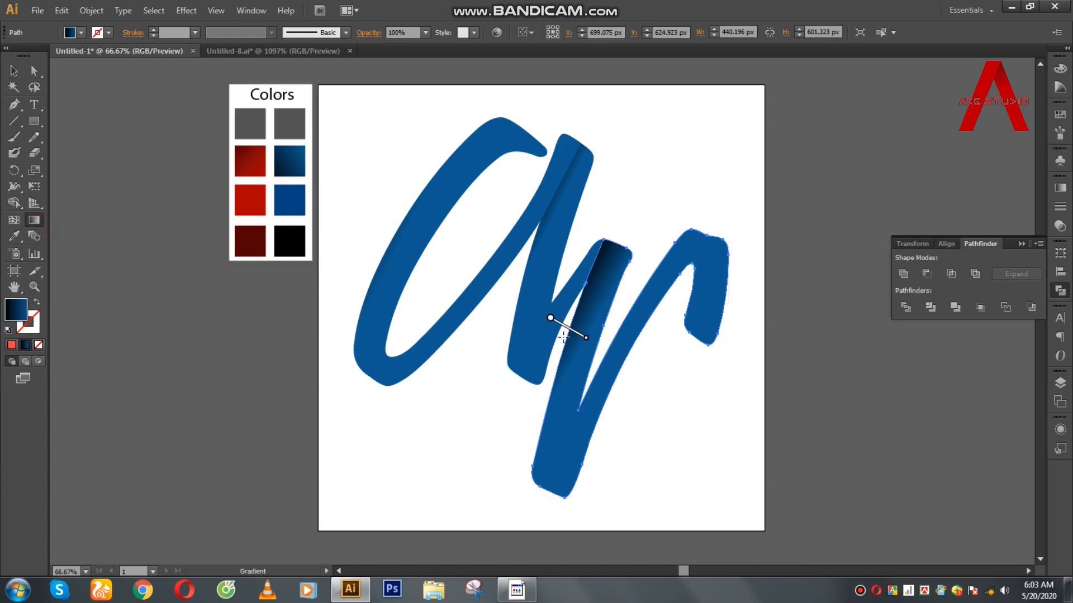
pyautogui.moveTo(569, 334); pyautogui.dragTo(563, 330)
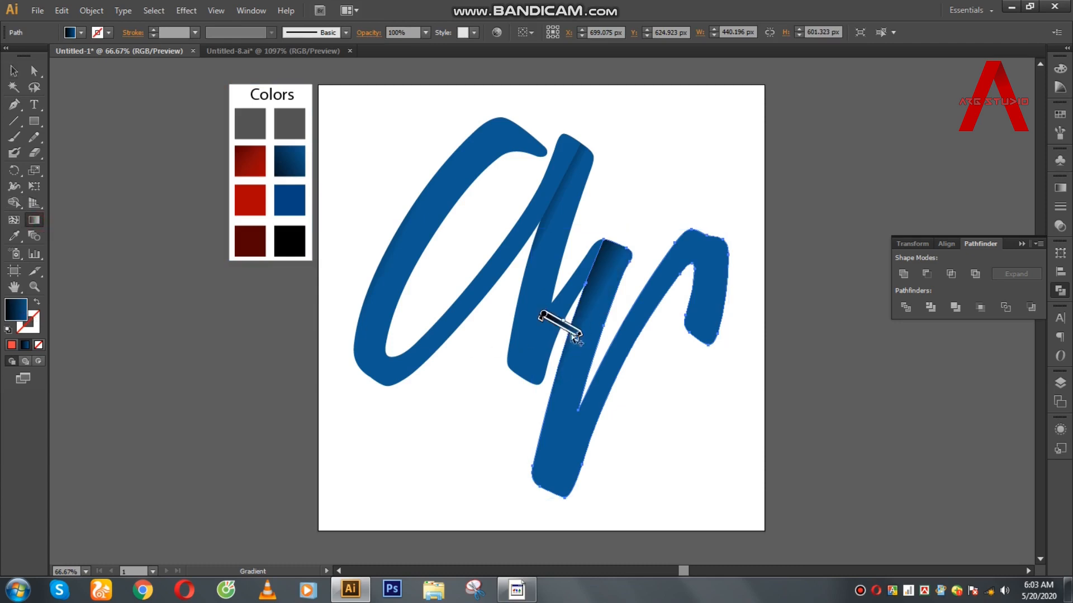
pyautogui.press('v')
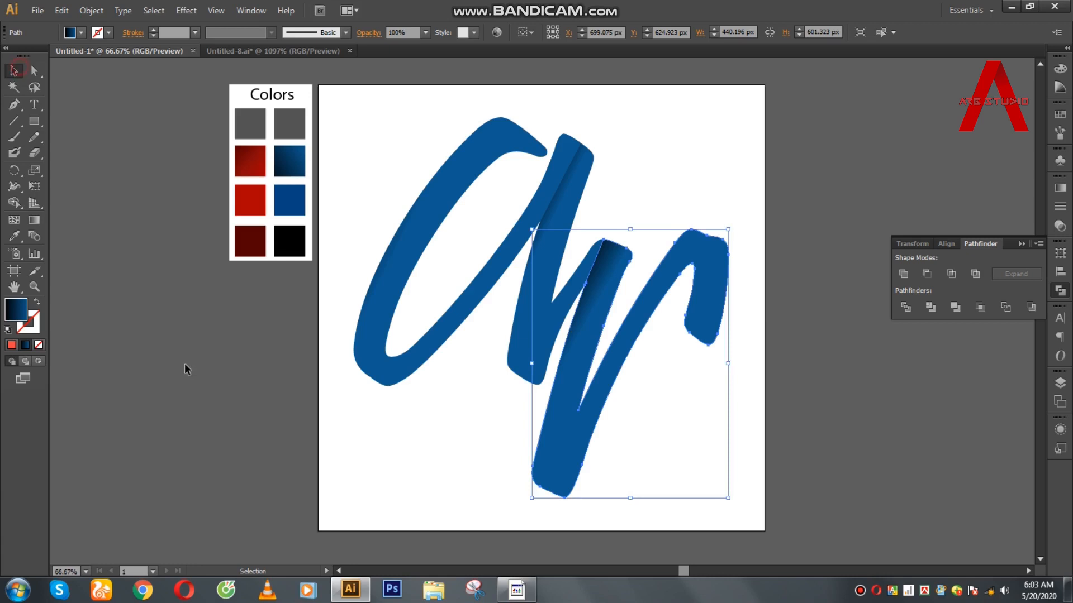
pyautogui.click(201, 371)
# Shift the middle stroke's gradient slightly inward to strengthen the dark shadow along its edge beside the loop, and deselect it.
pyautogui.click(546, 281)
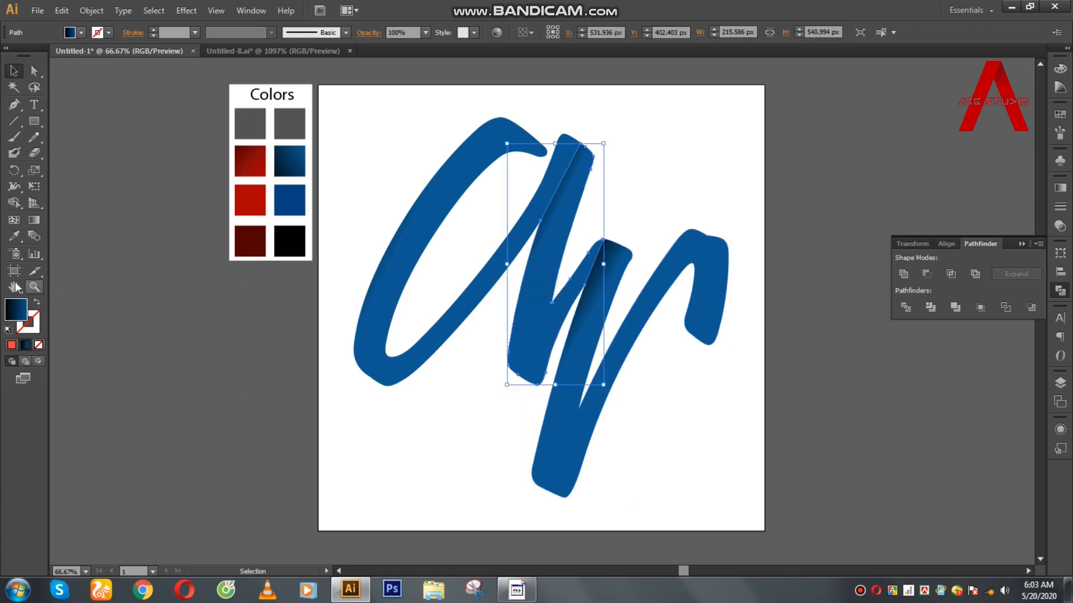
pyautogui.click(34, 219)
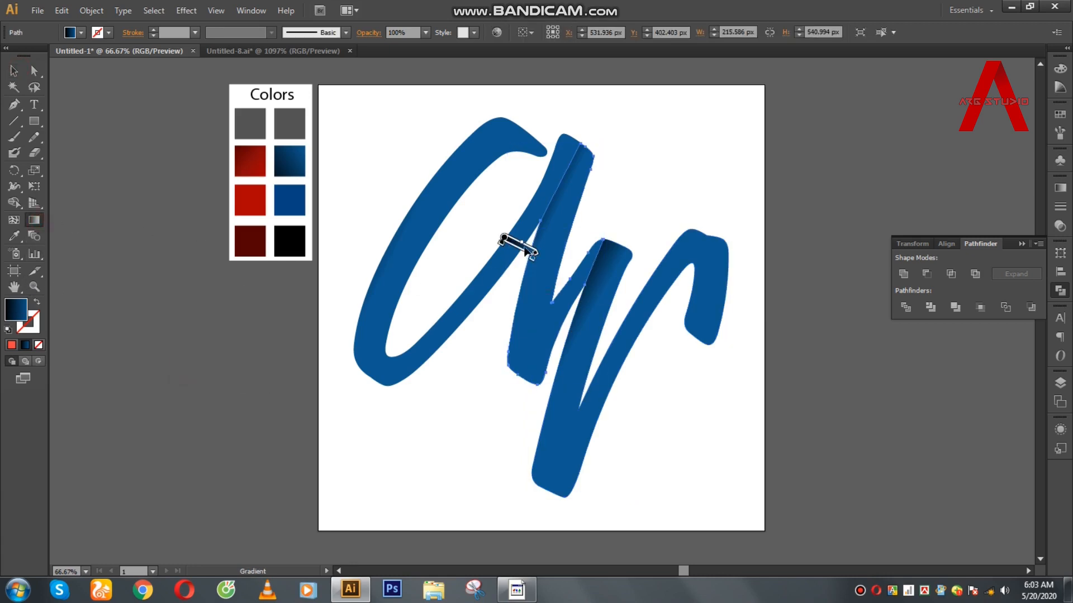
pyautogui.moveTo(535, 255)
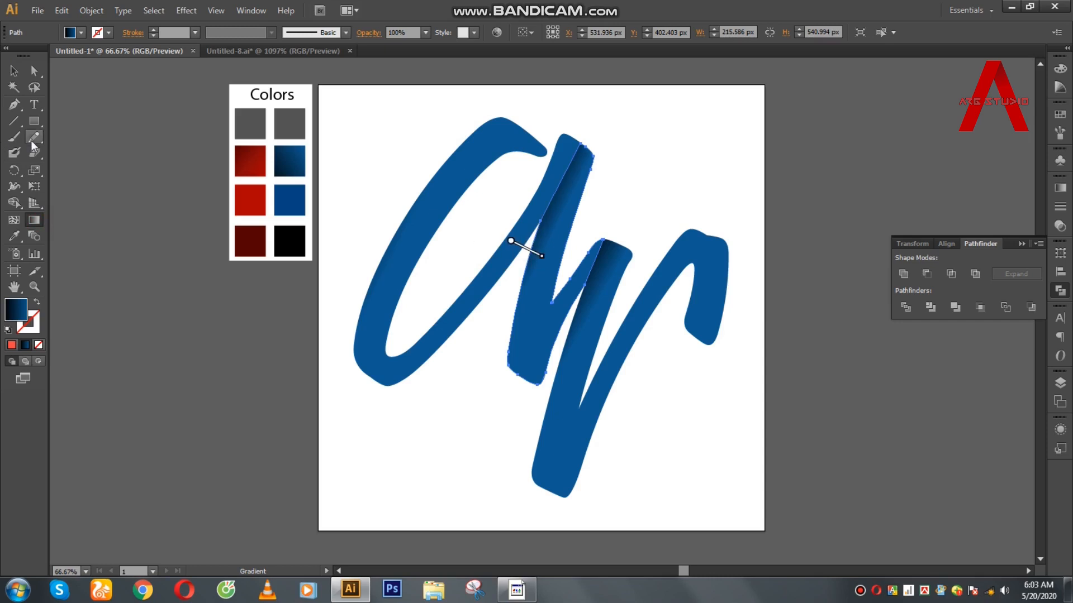
pyautogui.press('v')
pyautogui.click(129, 166)
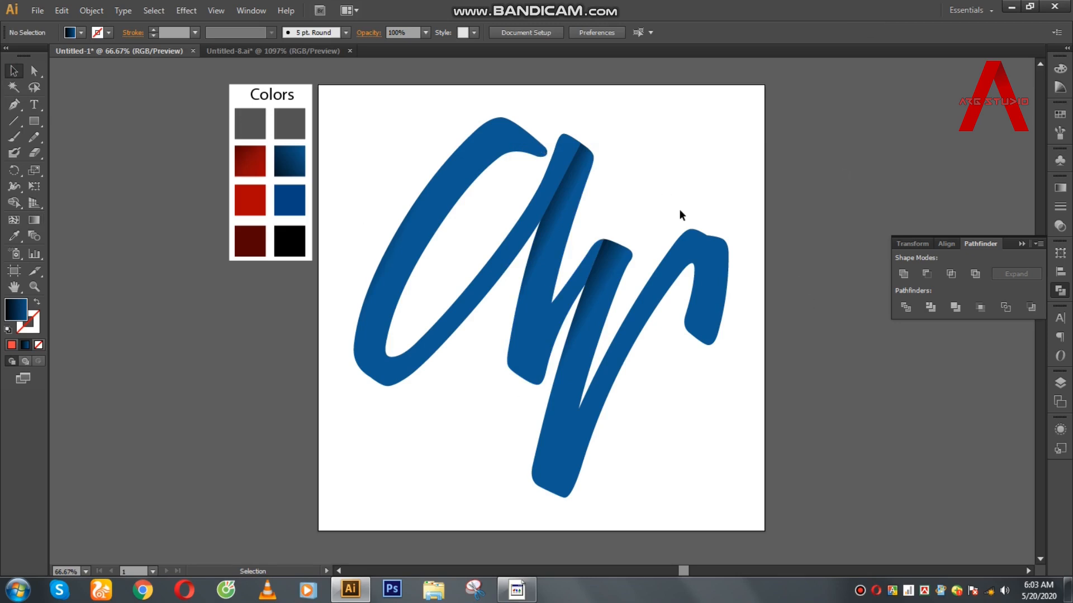
# Start a Pen path at the loop's upper outer edge and run a straight segment to the last stroke's upper outer corner.
pyautogui.click(14, 104)
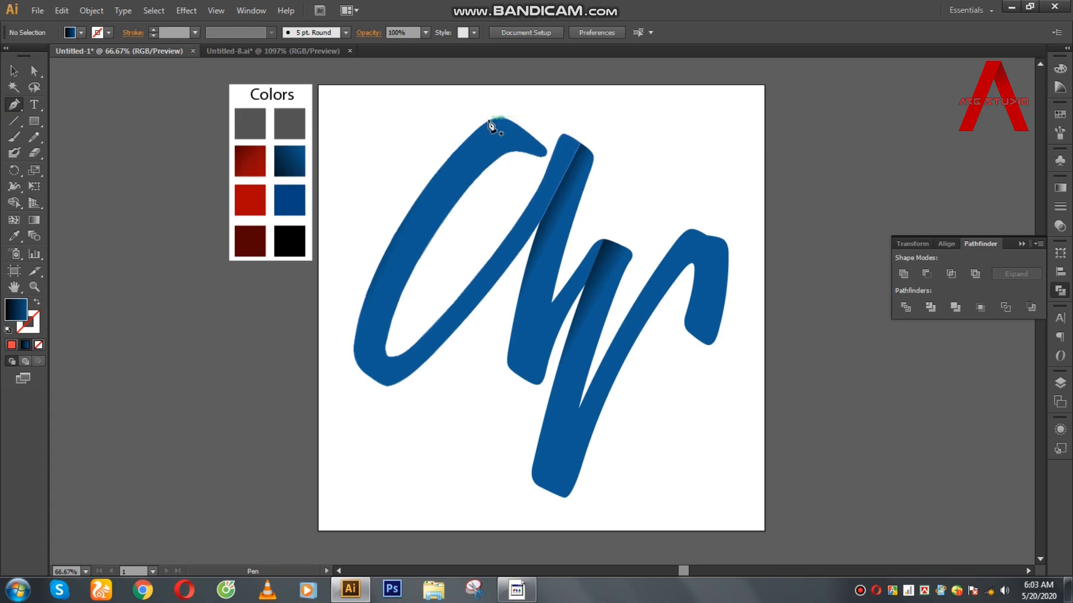
pyautogui.scroll(3, 486, 129)
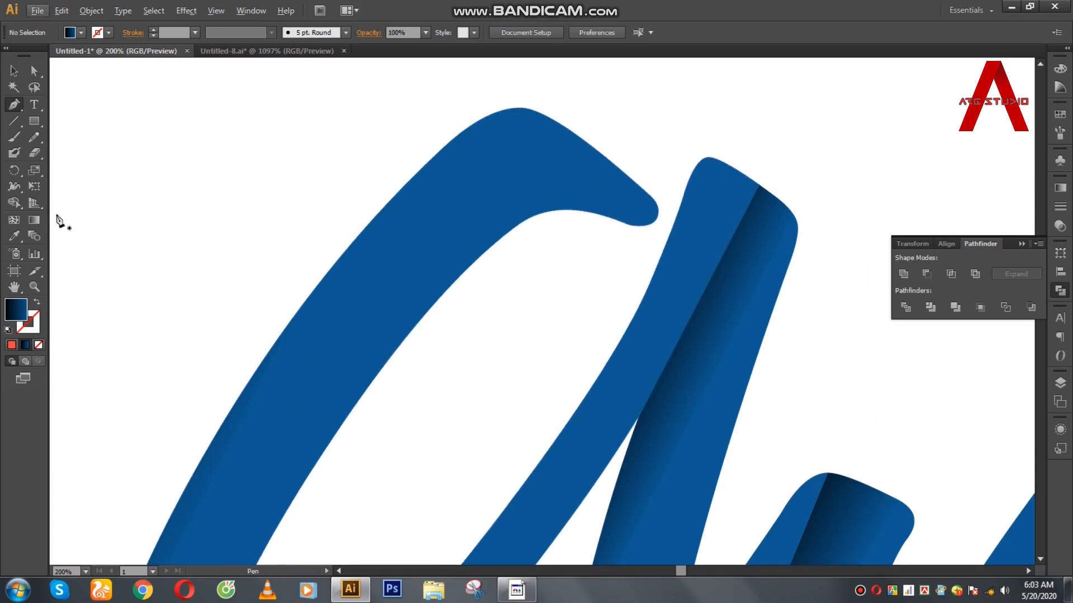
pyautogui.click(458, 134)
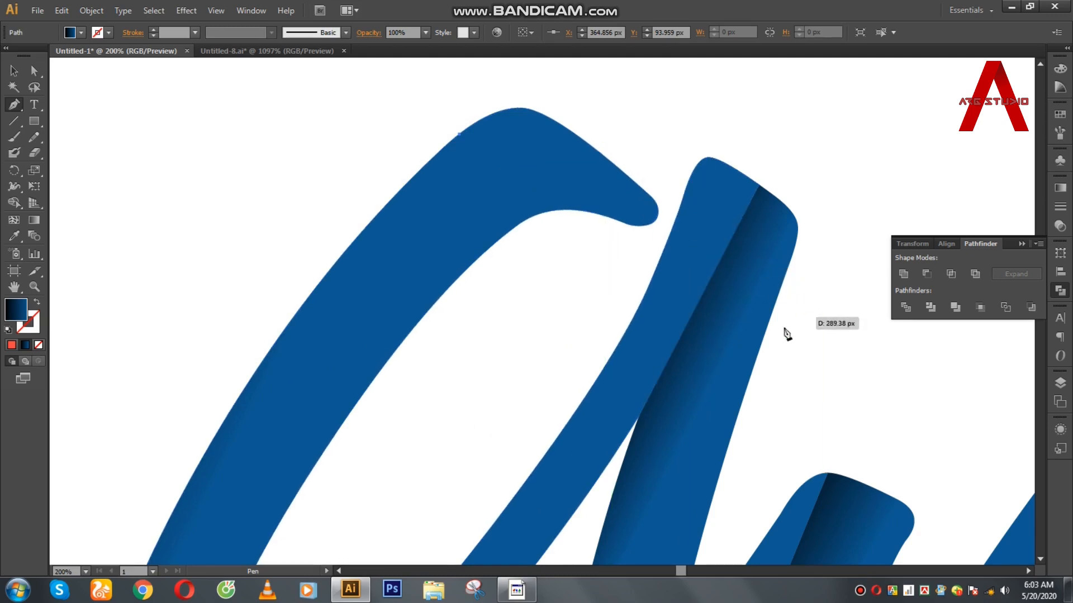
pyautogui.moveTo(764, 332); pyautogui.dragTo(493, 189)
pyautogui.moveTo(799, 368); pyautogui.dragTo(529, 317)
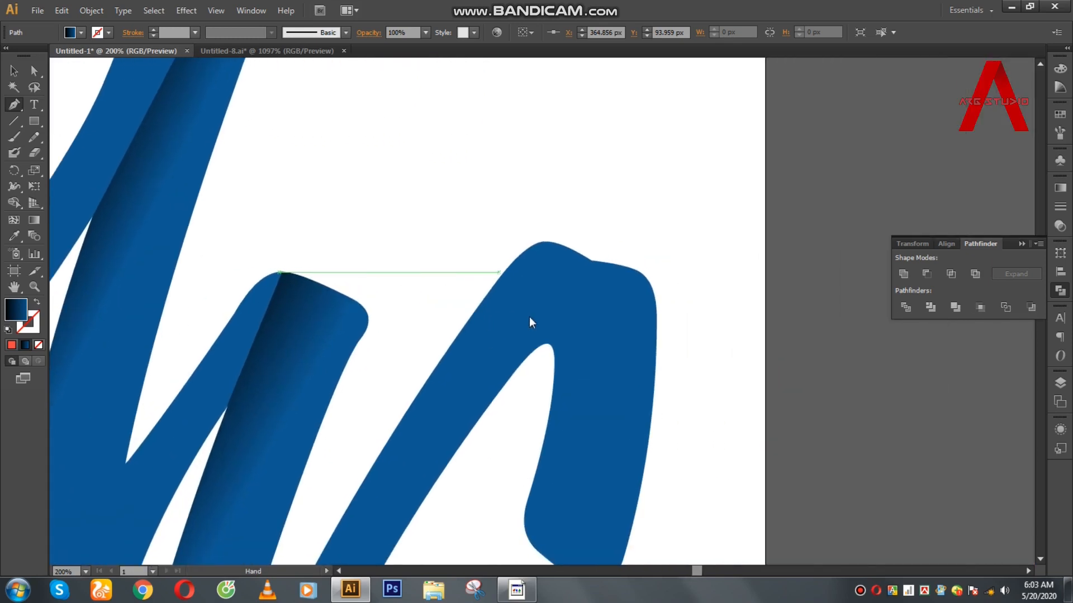
pyautogui.click(645, 276)
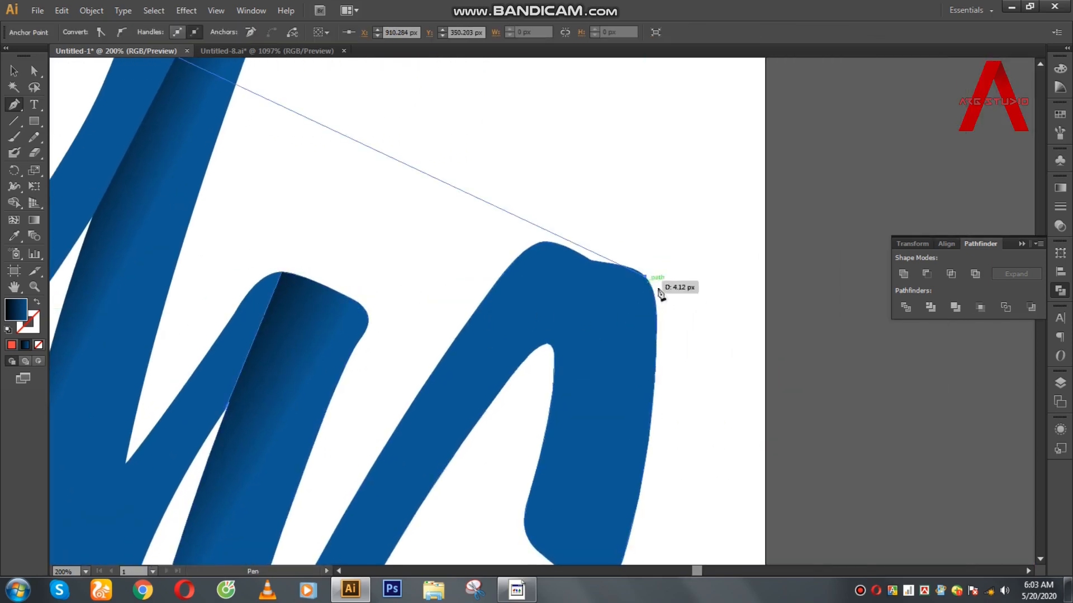
# Continue the Pen path with straight segments down the last stroke's outer edge to the tip of its lower end.
pyautogui.moveTo(620, 476); pyautogui.dragTo(533, 326)
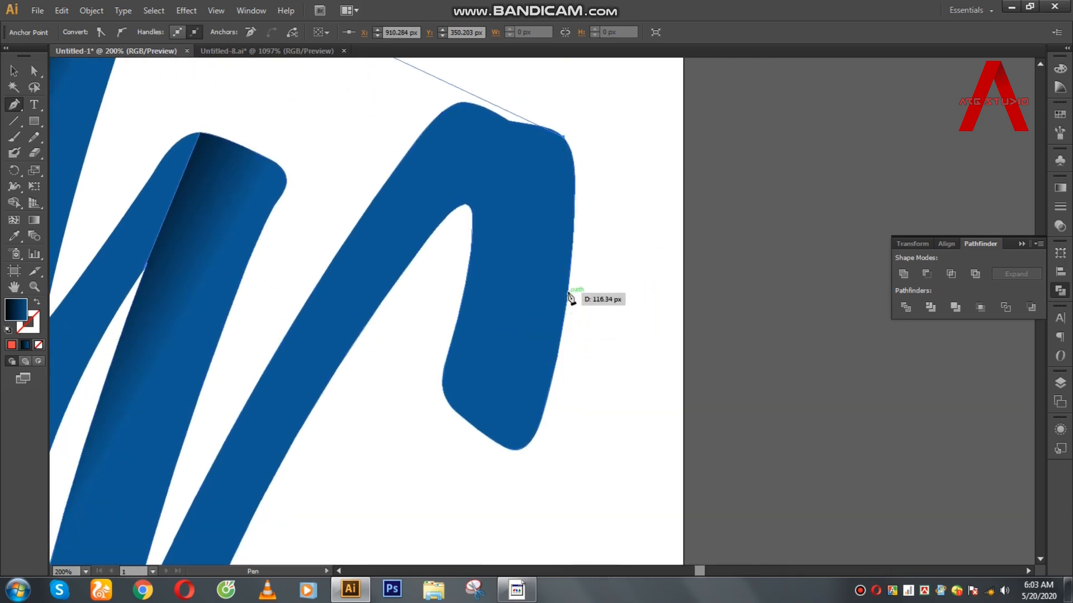
pyautogui.click(569, 295)
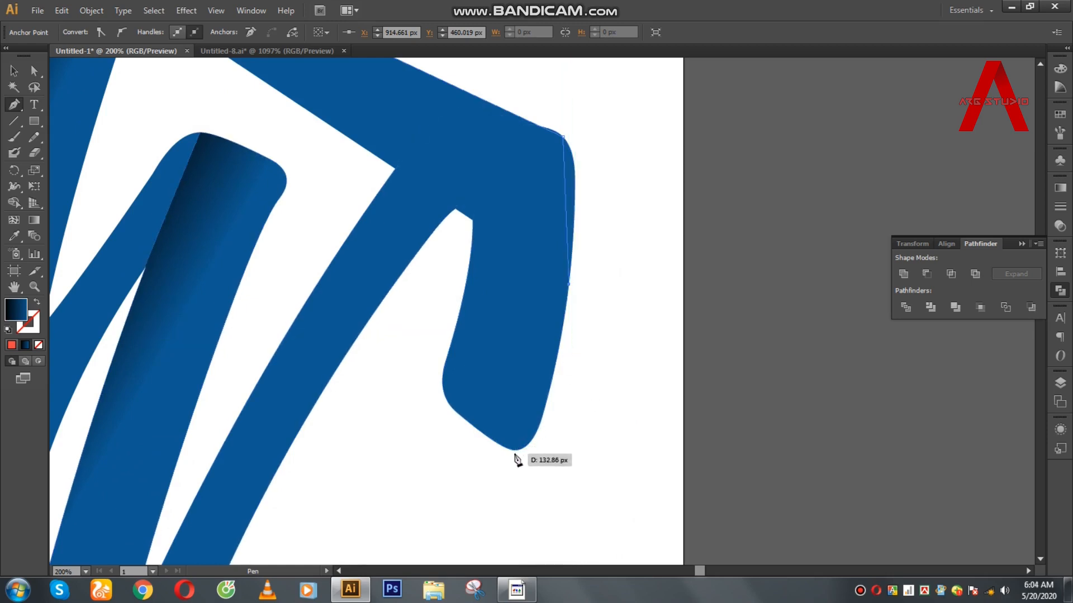
pyautogui.click(515, 451)
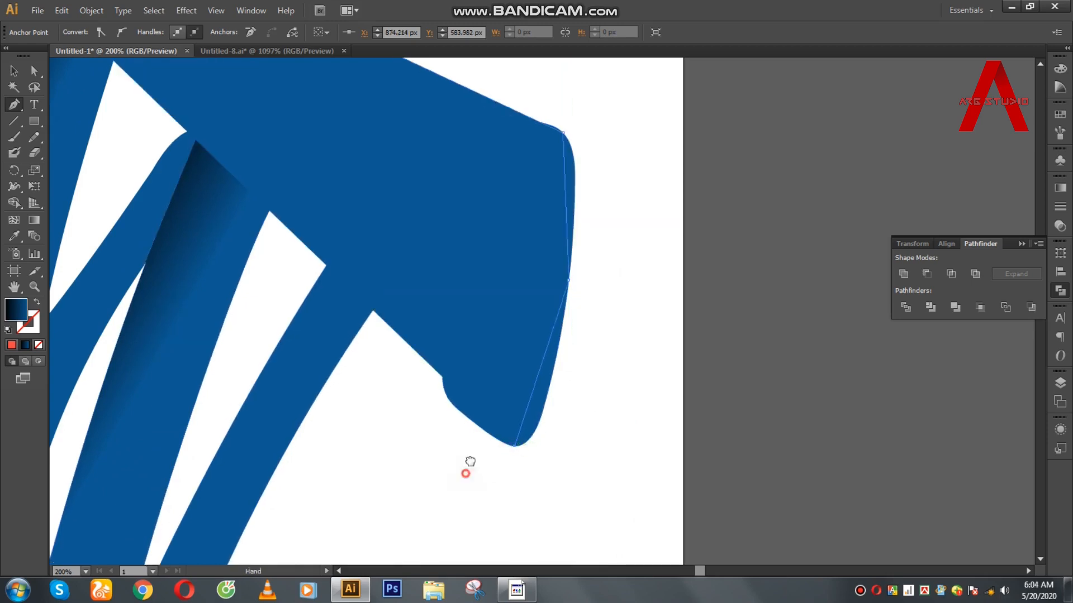
pyautogui.moveTo(467, 467); pyautogui.dragTo(539, 366)
pyautogui.scroll(-4, 541, 370)
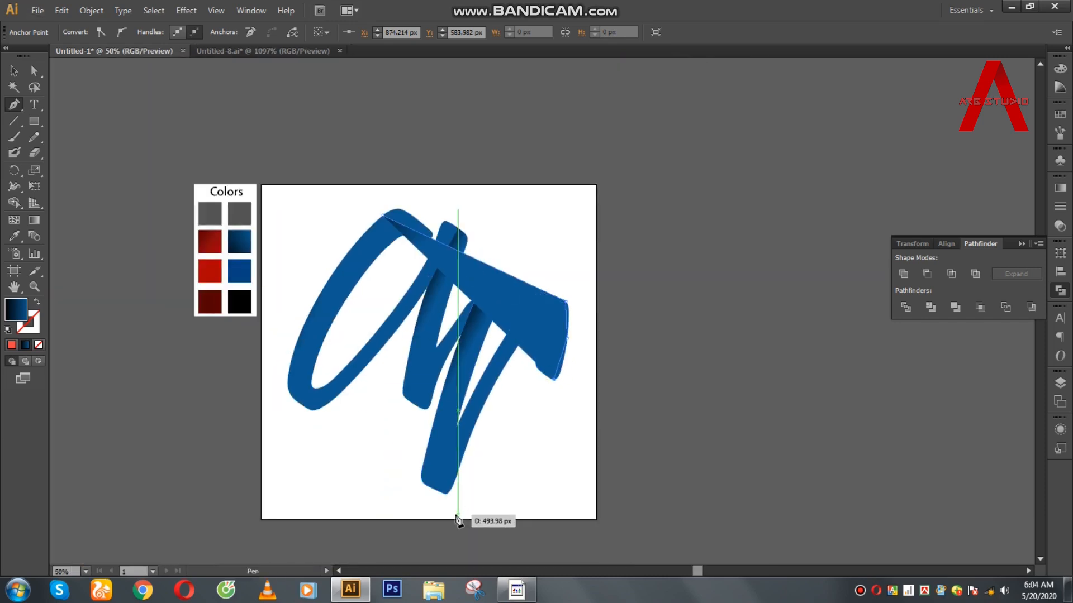
# Run the path to the artboard's bottom edge near X 589 px, its lower-left corner and left edge at Y 417 px, and close it.
pyautogui.click(458, 519)
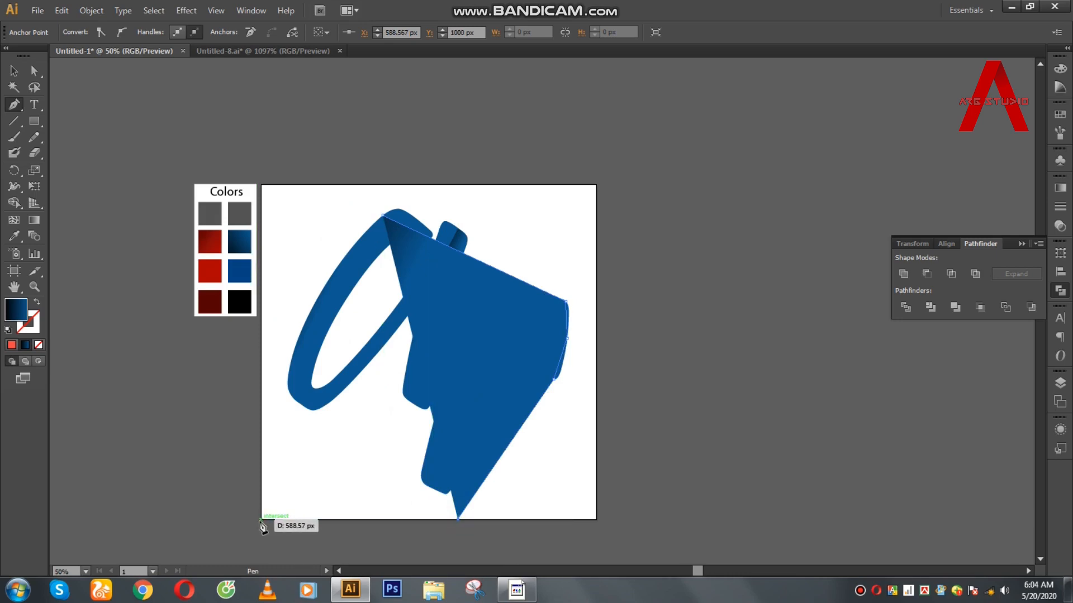
pyautogui.click(260, 519)
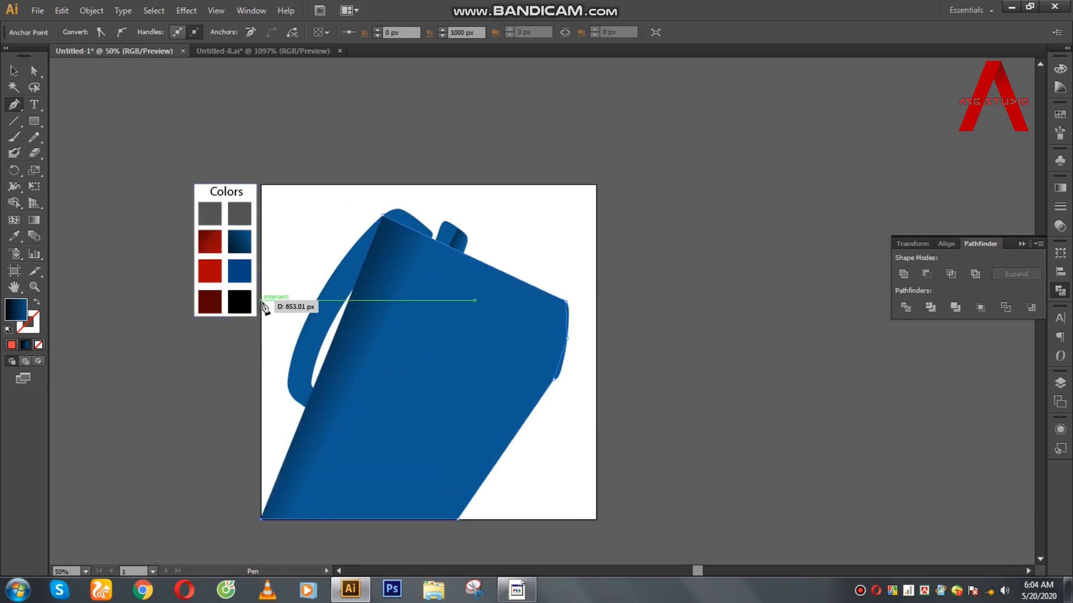
pyautogui.click(263, 324)
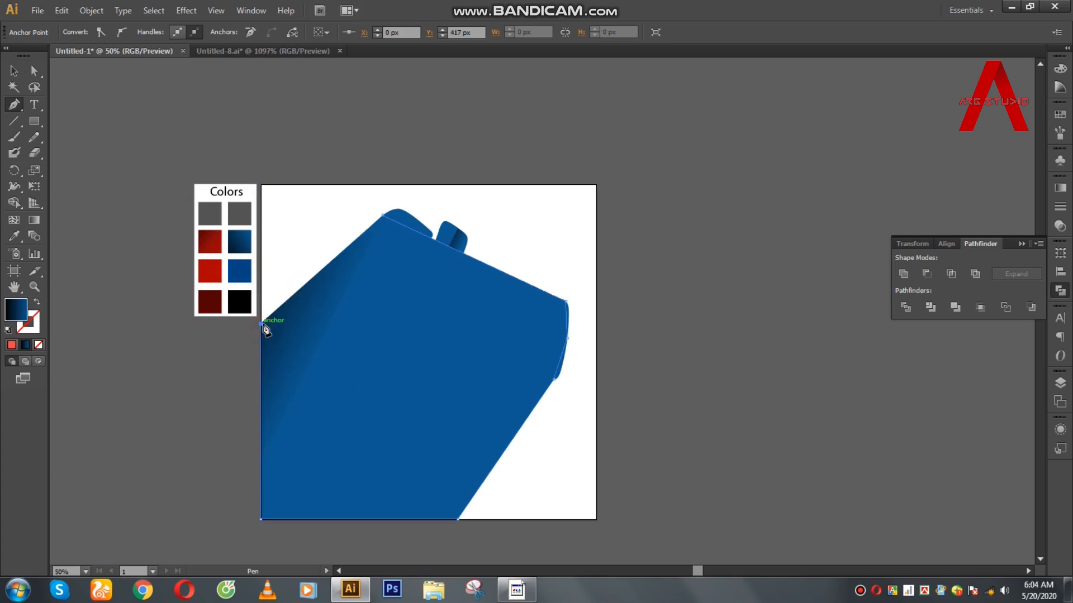
pyautogui.click(382, 215)
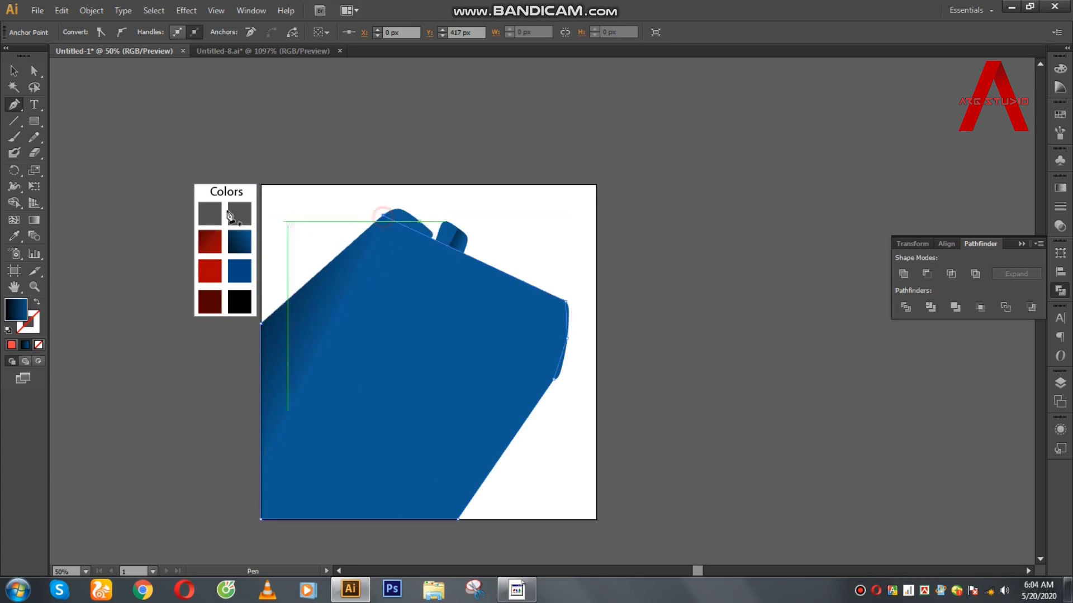
# Send the closed shadow shape to the back, behind all the lettering strokes, and deselect it.
pyautogui.click(15, 71)
pyautogui.click(275, 127)
pyautogui.click(452, 233)
pyautogui.click(521, 209)
pyautogui.click(391, 411)
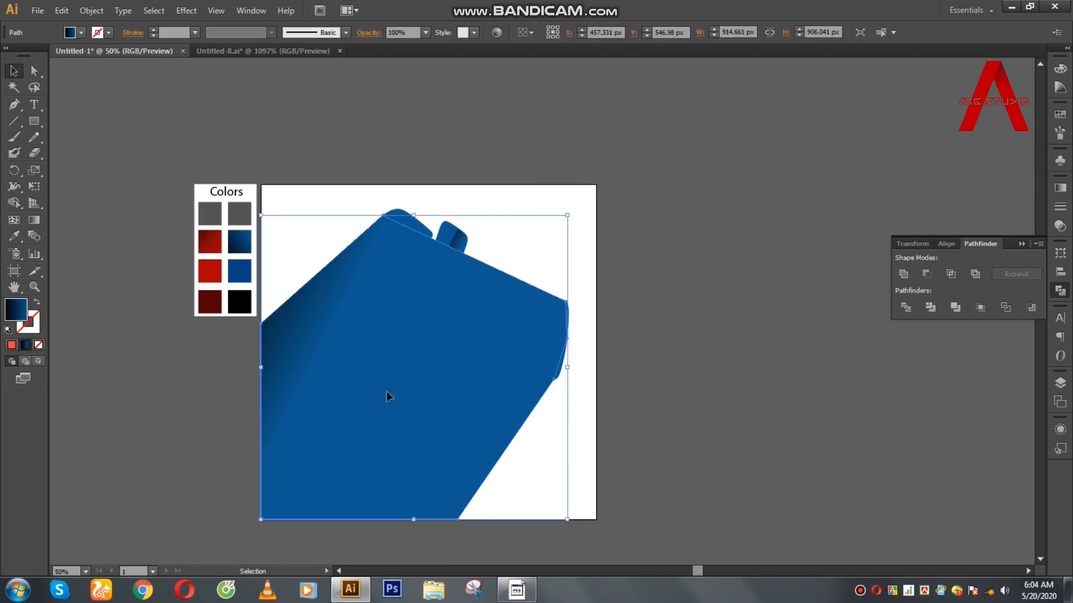
pyautogui.rightClick(388, 391)
pyautogui.moveTo(510, 379)
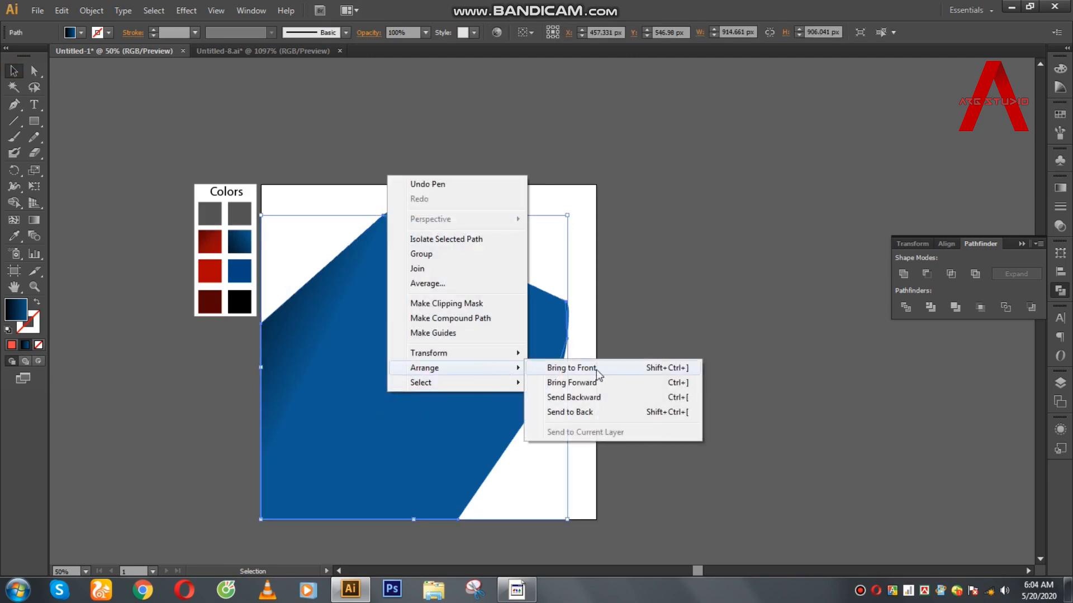
pyautogui.click(582, 412)
pyautogui.click(690, 313)
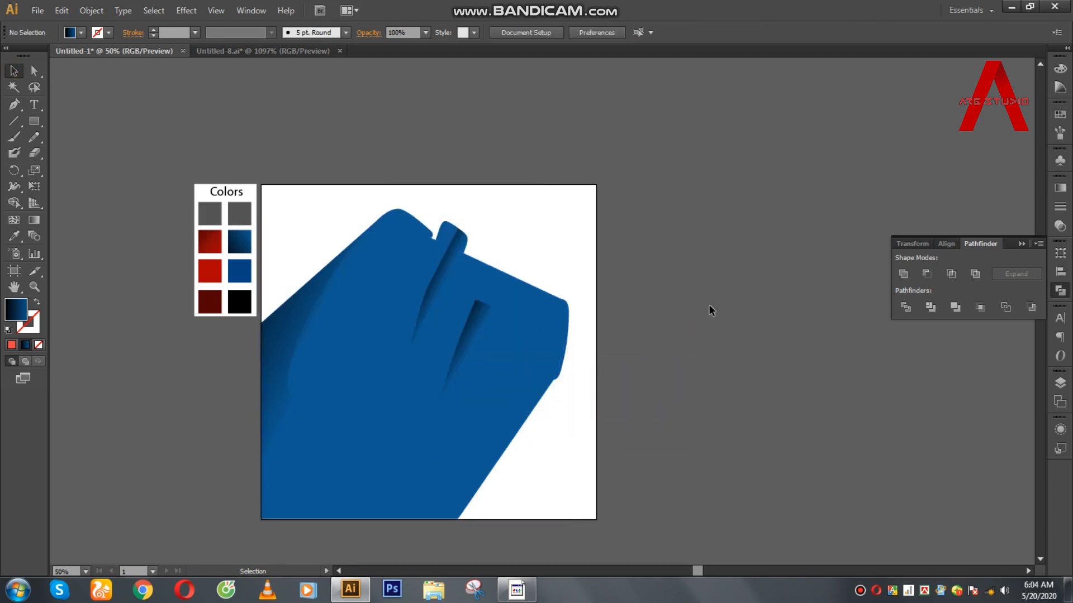
# Fill the shadow shape with the red gradient sampled from the colour swatches, and deselect it.
pyautogui.click(351, 461)
pyautogui.press('i')
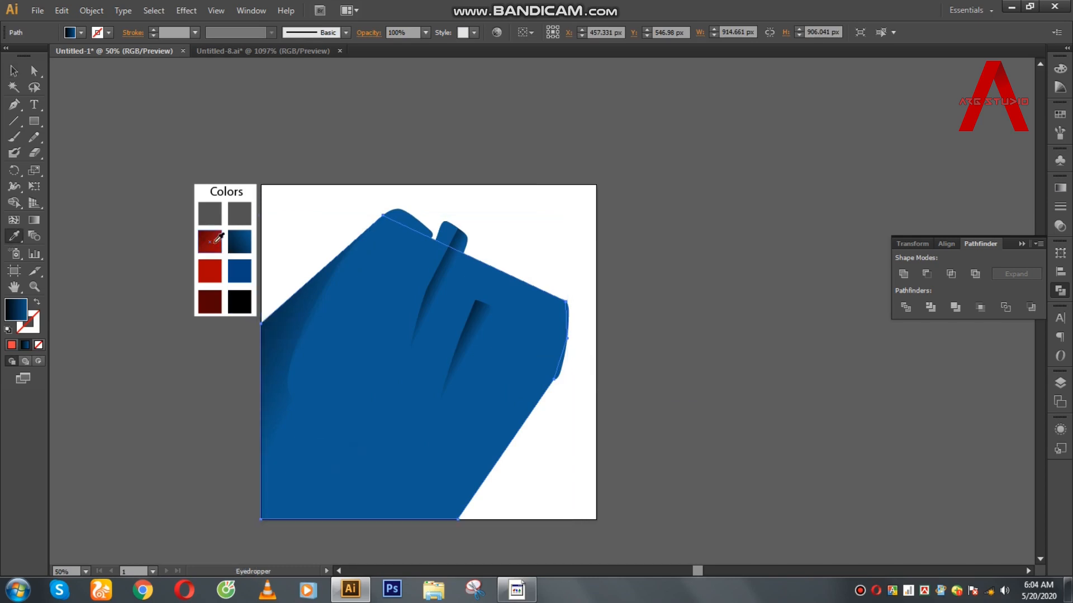
pyautogui.click(213, 243)
pyautogui.click(7, 68)
pyautogui.click(239, 133)
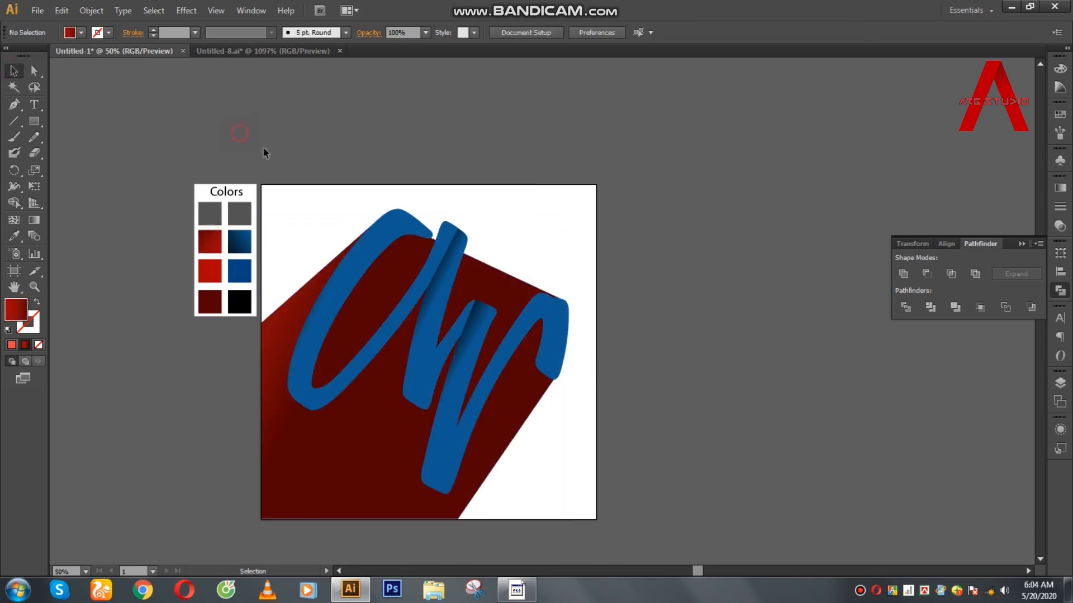
# Move the red shape's anchor at the last stroke's lower end outward to about X 892 px, Y 568 px.
pyautogui.scroll(1, 550, 240)
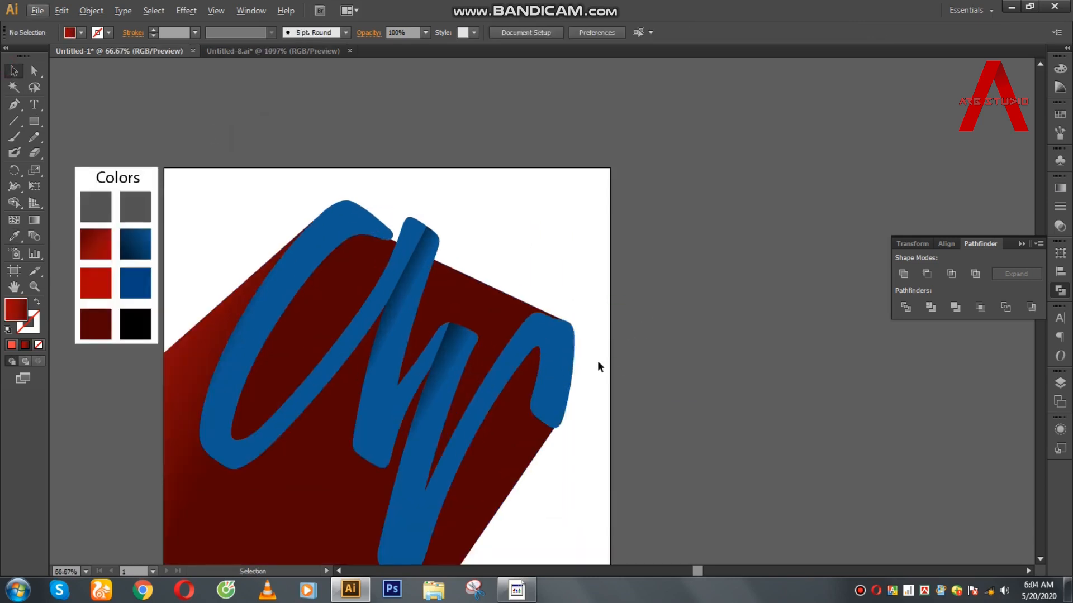
pyautogui.moveTo(592, 333); pyautogui.dragTo(652, 317)
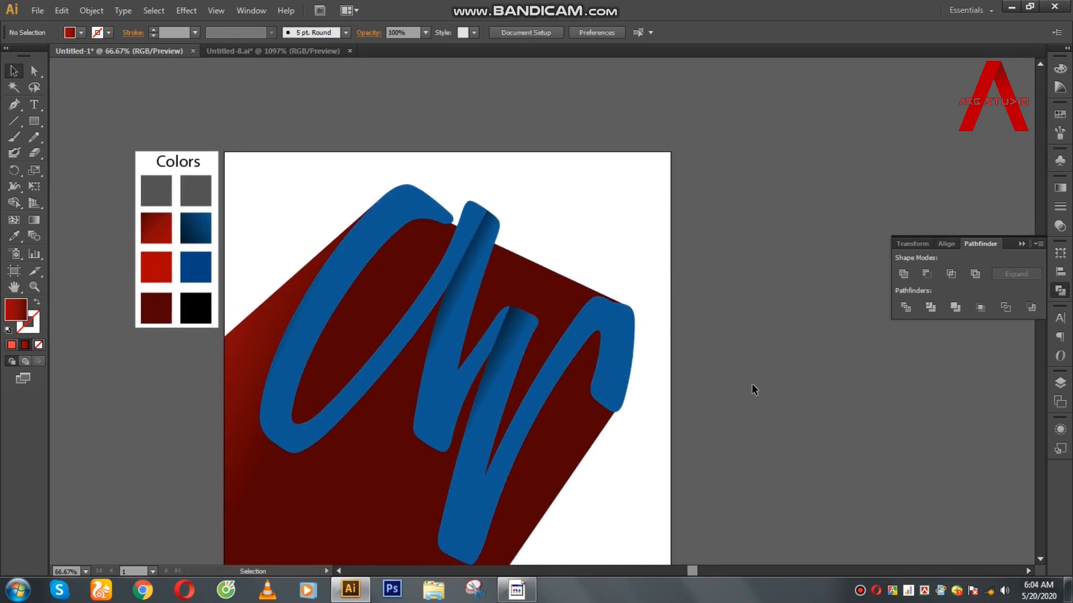
pyautogui.click(570, 416)
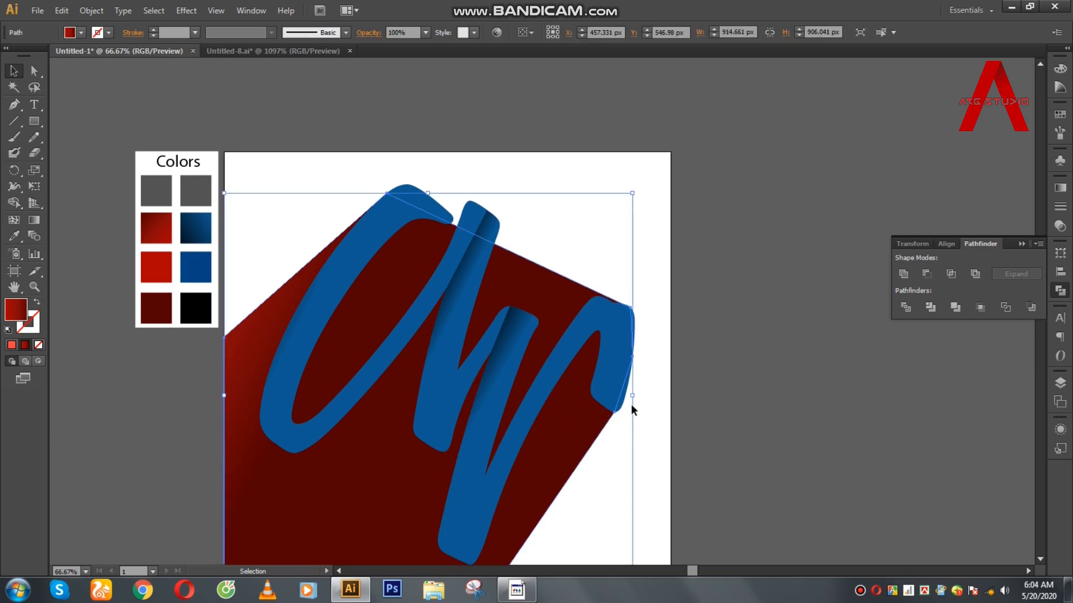
pyautogui.click(34, 71)
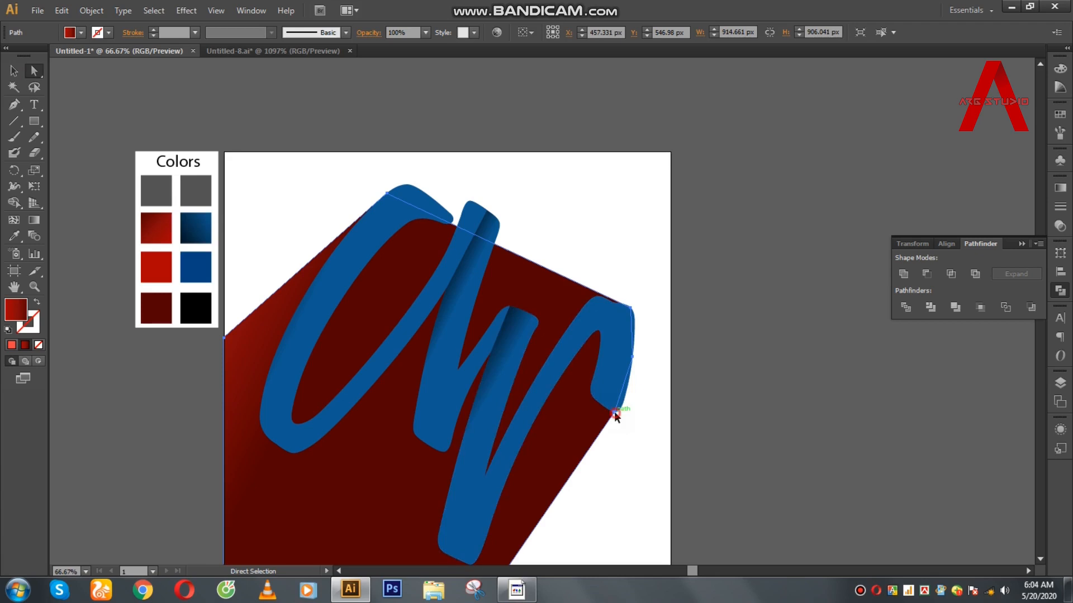
pyautogui.moveTo(614, 411)
pyautogui.mouseDown()
pyautogui.moveTo(620, 420)
pyautogui.moveTo(624, 408)
pyautogui.mouseUp()
pyautogui.hotkey('ctrl', 'z')
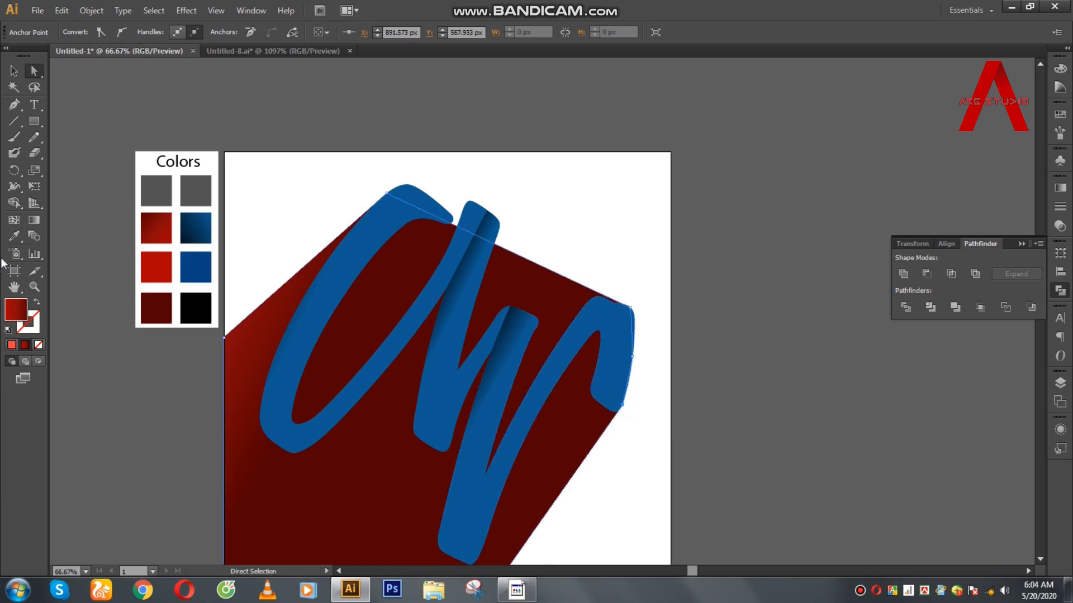
# Fine-tune the red shape's anchors along the last stroke's outer edge so they sit flush behind its curve, and deselect the shape.
pyautogui.click(36, 287)
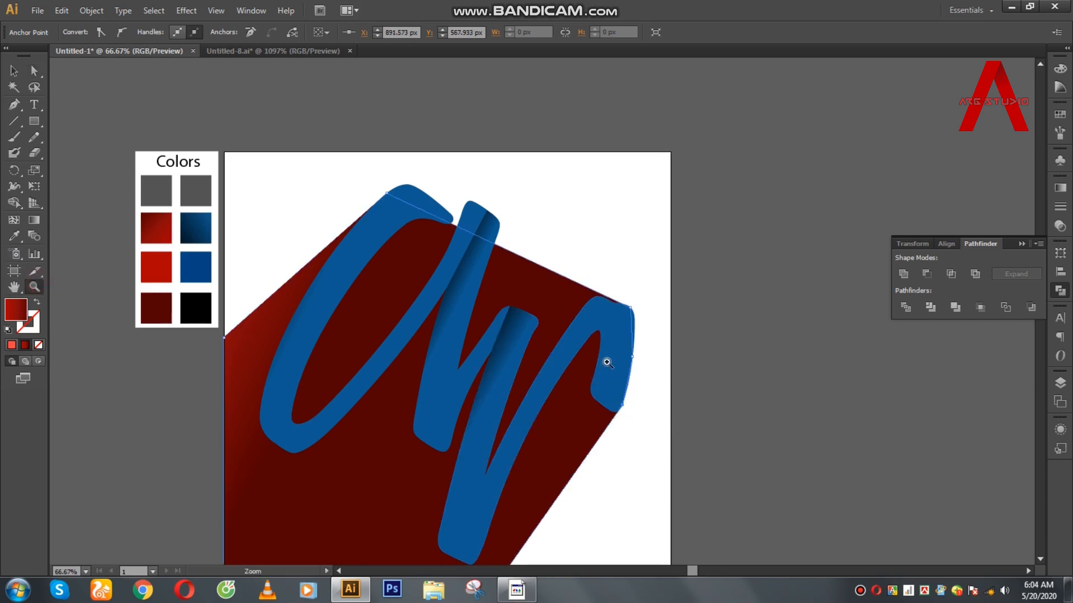
pyautogui.moveTo(594, 299); pyautogui.dragTo(672, 459)
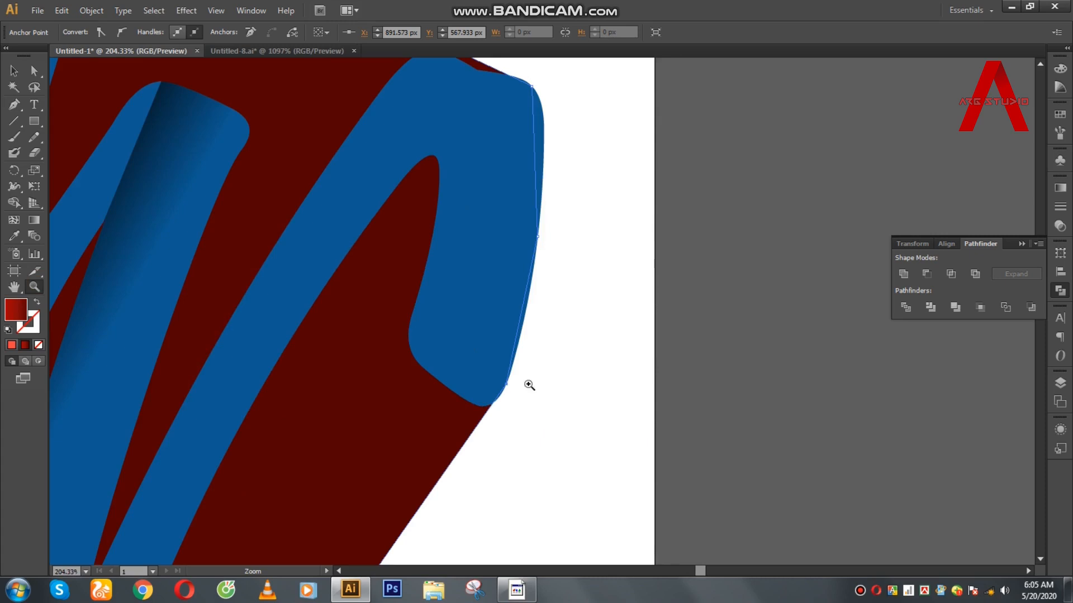
pyautogui.press('a')
pyautogui.moveTo(507, 386); pyautogui.dragTo(503, 393)
pyautogui.moveTo(538, 238); pyautogui.dragTo(509, 382)
pyautogui.moveTo(553, 240); pyautogui.dragTo(540, 222)
pyautogui.click(6, 69)
pyautogui.click(734, 229)
# Lower the red shape's upper anchor along the artboard's left edge to steepen the shadow edge beside the loop, and deselect it.
pyautogui.click(34, 287)
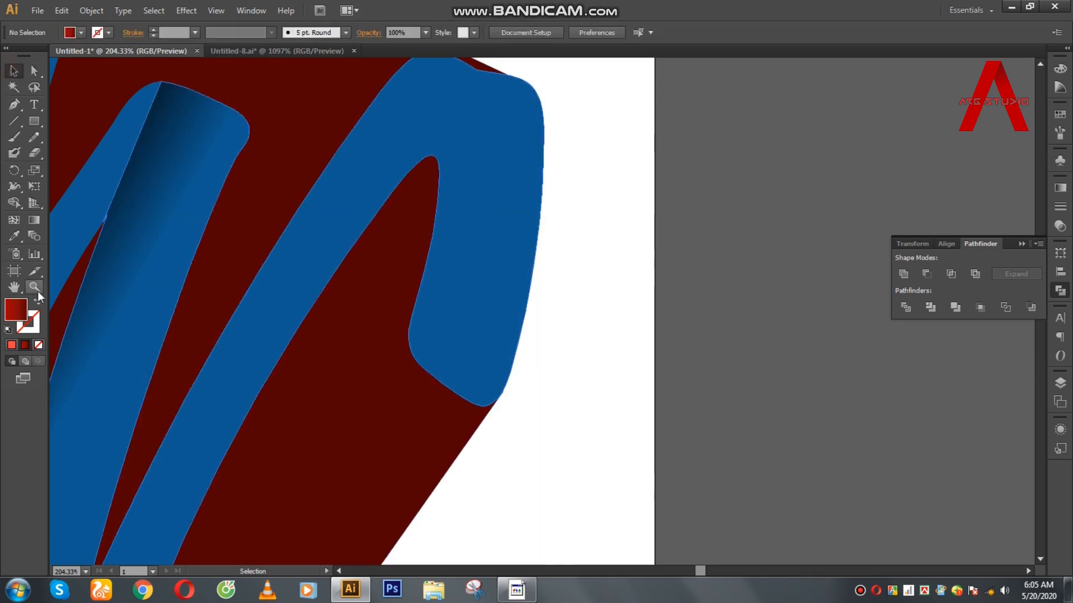
pyautogui.keyDown('alt'); pyautogui.click(259, 242); pyautogui.keyUp('alt')
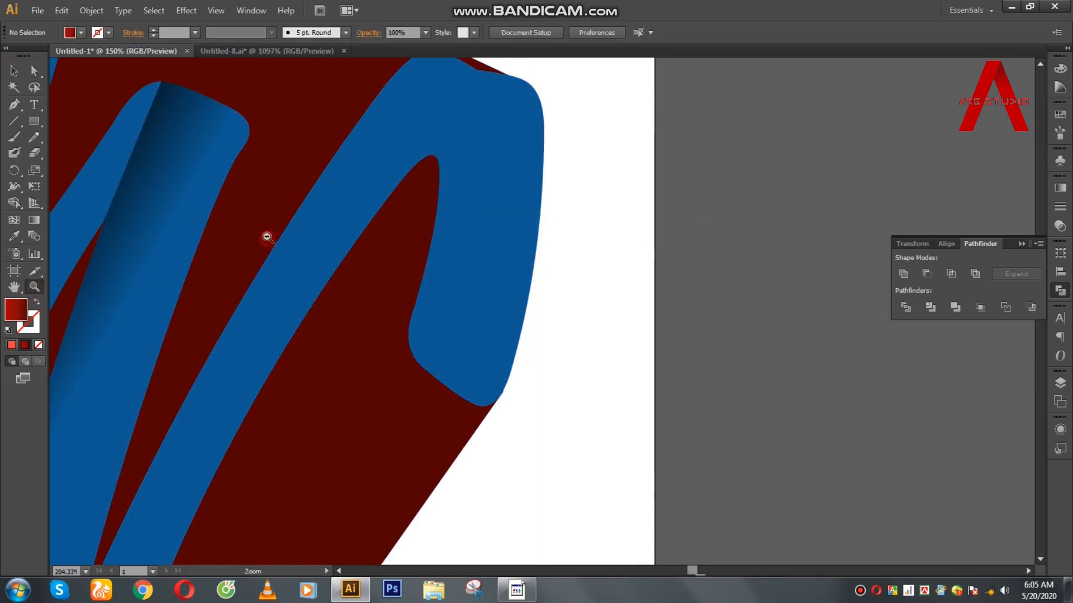
pyautogui.keyDown('alt'); pyautogui.click(246, 214); pyautogui.keyUp('alt')
pyautogui.click(7, 71)
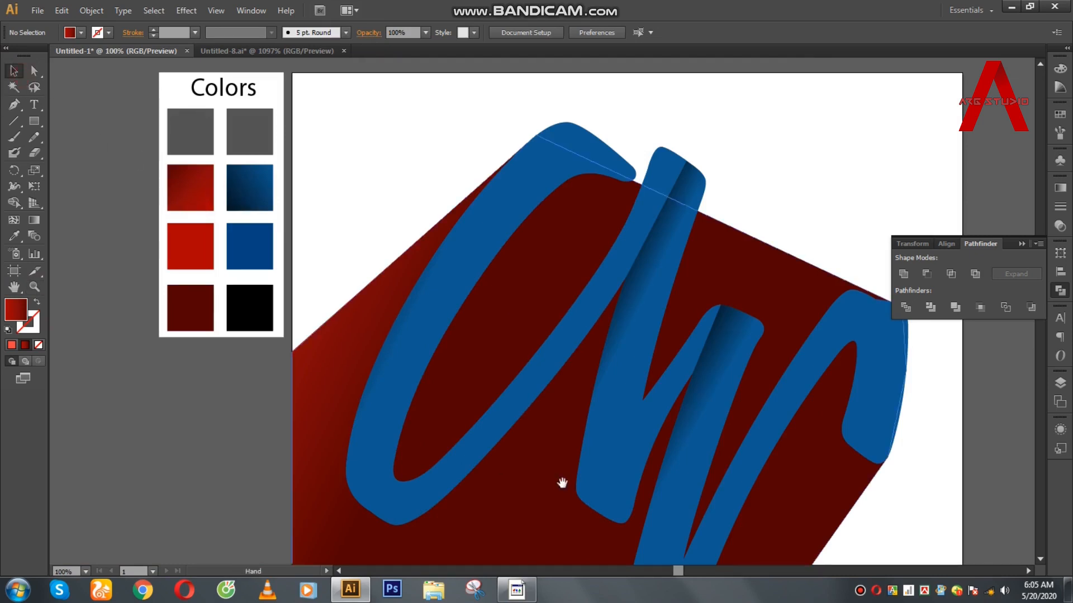
pyautogui.scroll(-3, 492, 453)
pyautogui.hscroll(4, 486, 445)
pyautogui.click(34, 71)
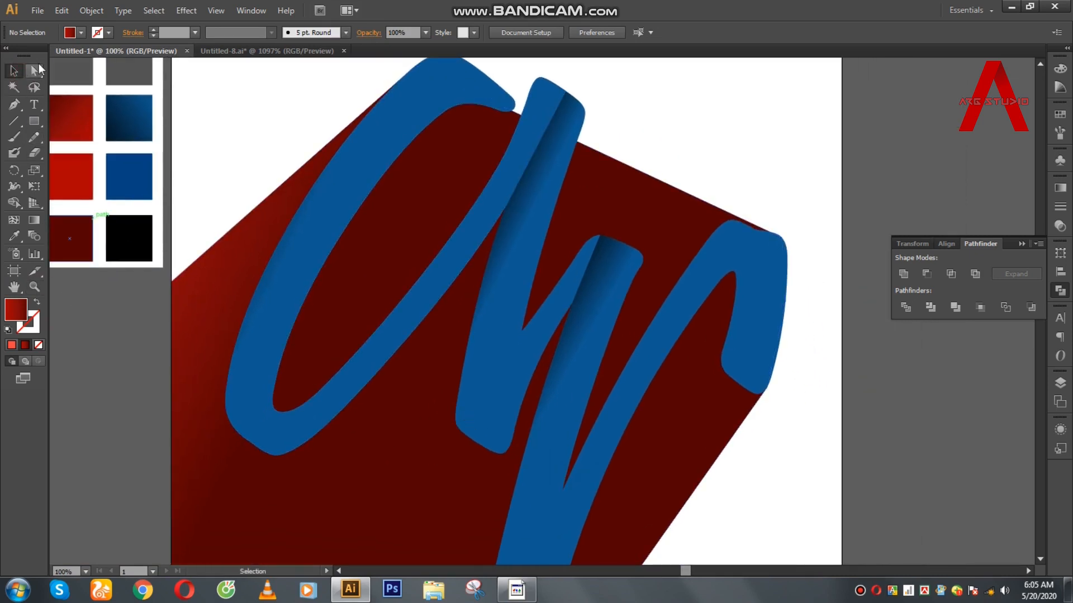
pyautogui.click(216, 302)
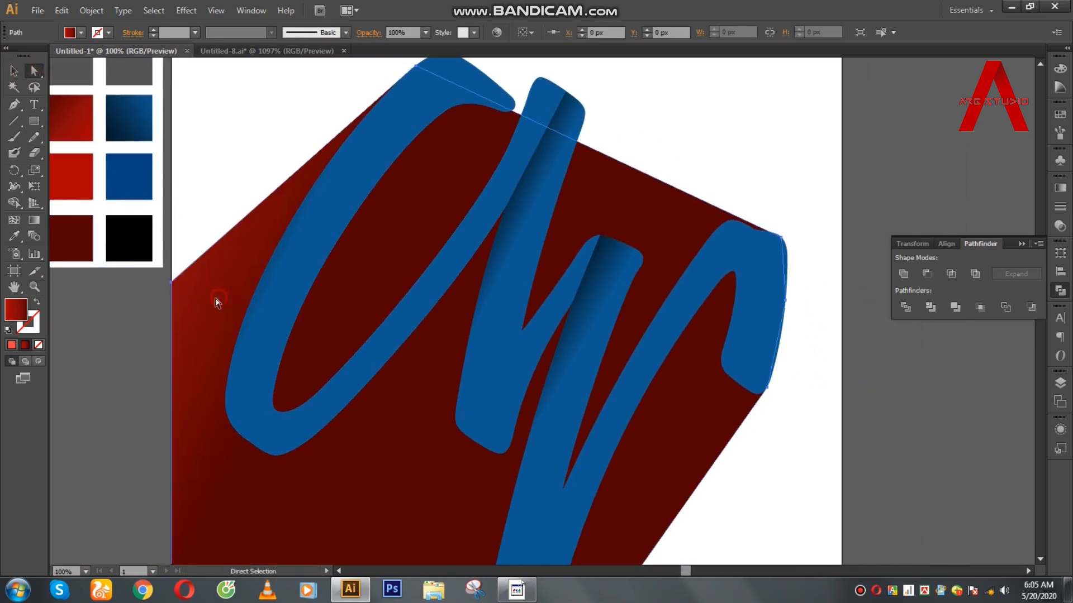
pyautogui.click(172, 285)
pyautogui.moveTo(172, 284); pyautogui.dragTo(171, 311)
pyautogui.press('v')
pyautogui.click(100, 357)
# Divide all the lettering strokes and the red shape into separate pieces, ungroup the result, and deselect it.
pyautogui.scroll(-1, 438, 366)
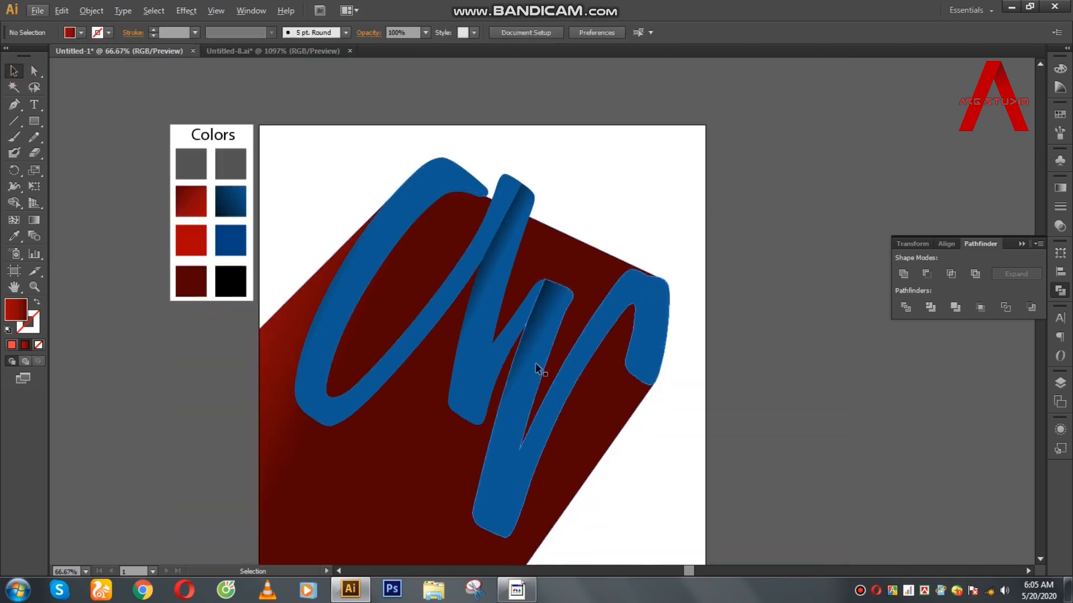
pyautogui.moveTo(732, 282); pyautogui.dragTo(387, 402)
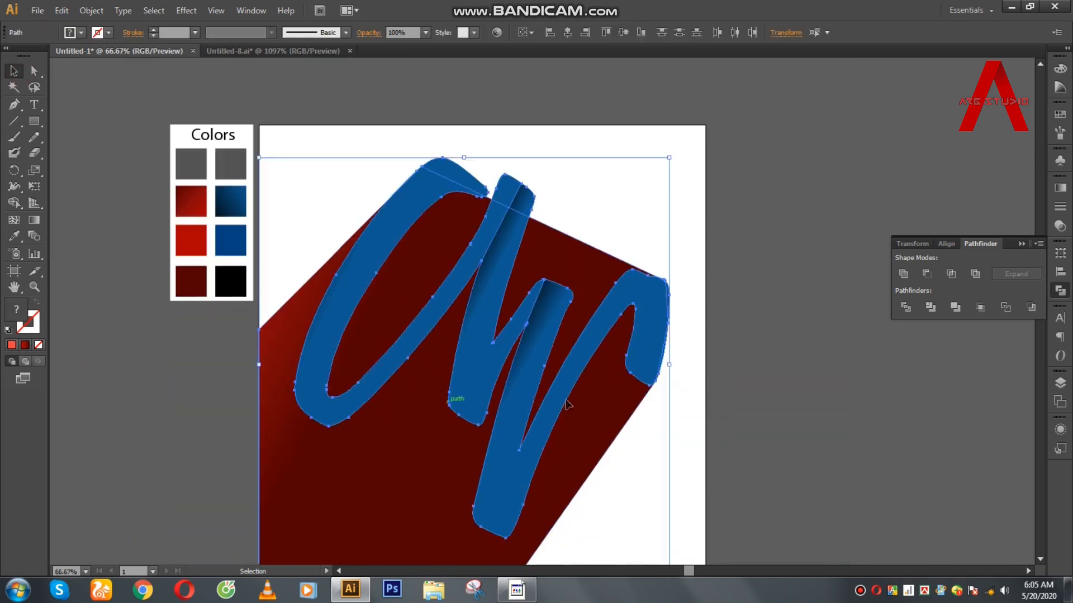
pyautogui.click(905, 307)
pyautogui.rightClick(559, 263)
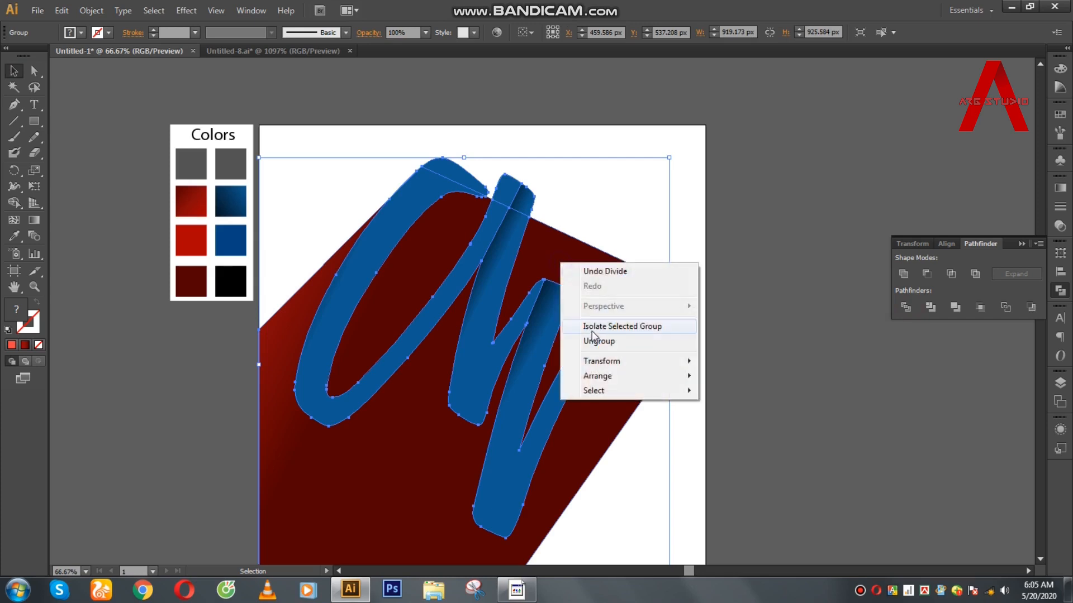
pyautogui.click(595, 341)
pyautogui.click(800, 356)
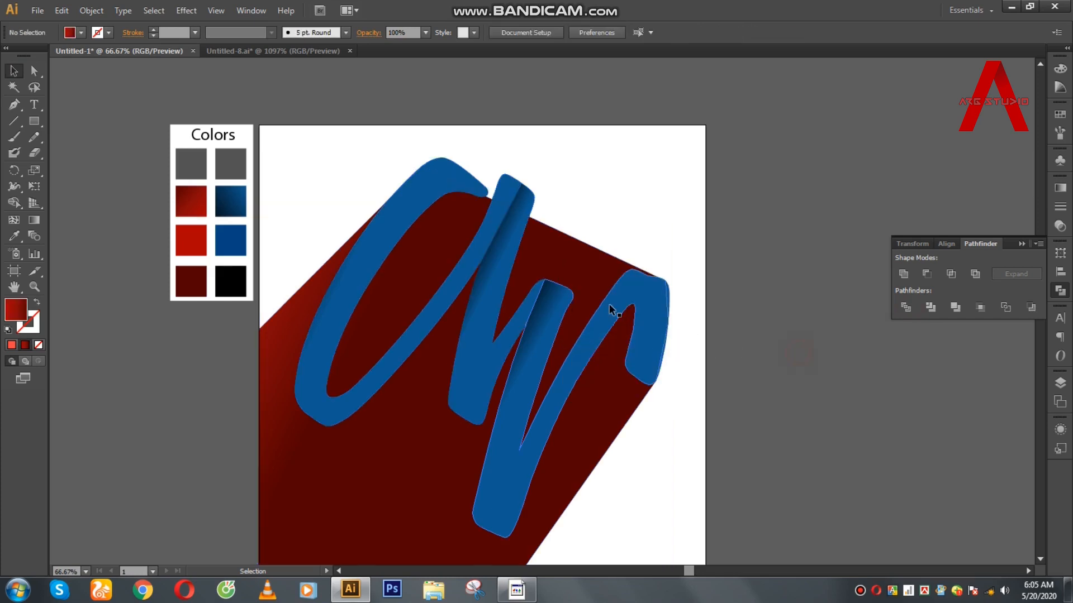
# Delete the red pieces above the middle and last strokes and inside the loop.
pyautogui.click(565, 281)
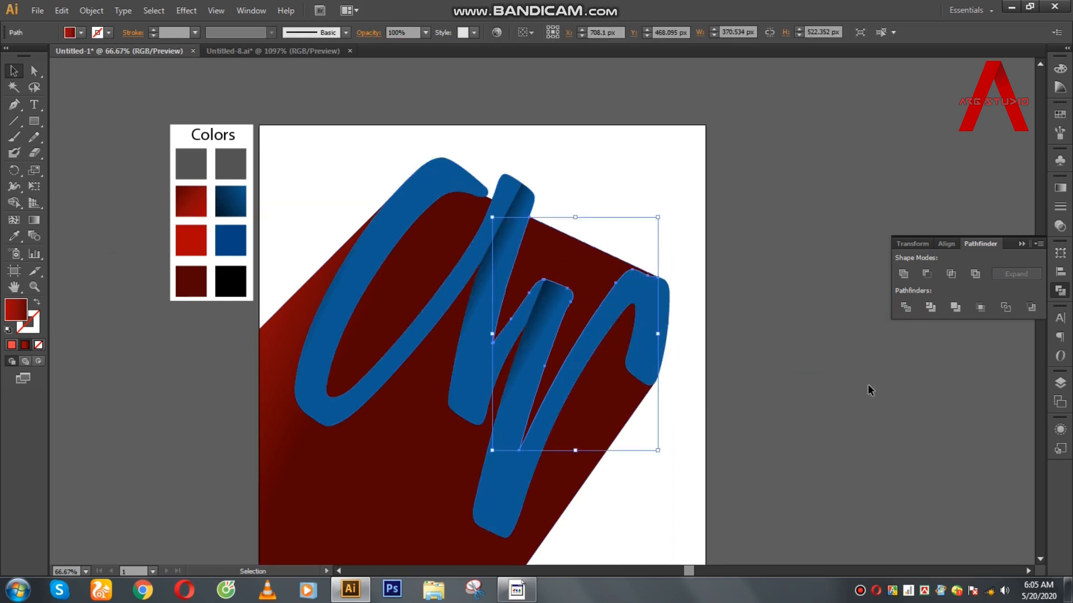
pyautogui.rightClick(565, 257)
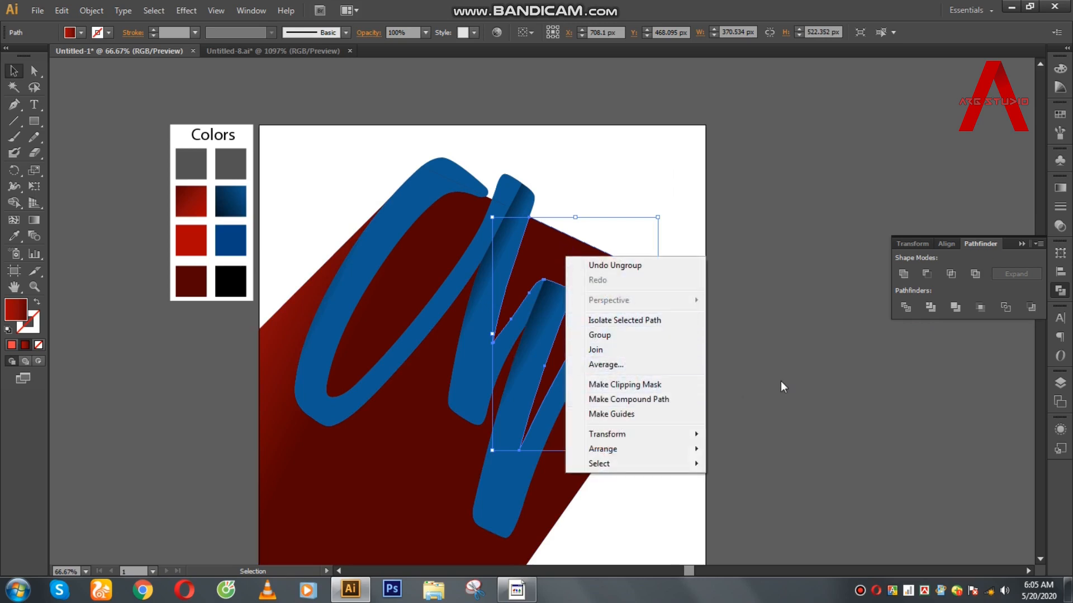
pyautogui.click(596, 290)
pyautogui.click(596, 290)
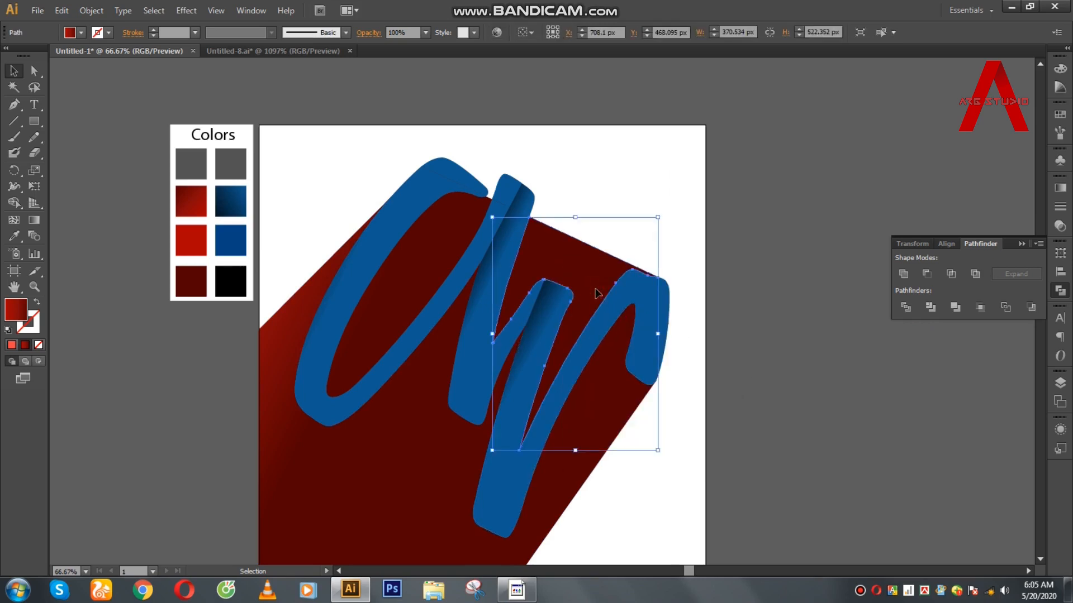
pyautogui.click(596, 291)
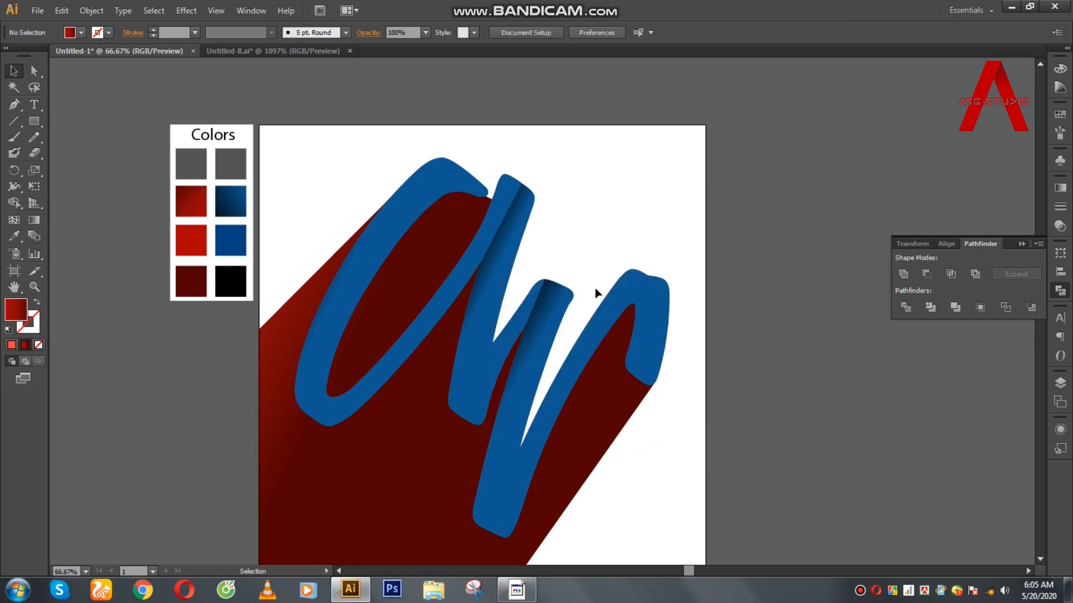
pyautogui.click(484, 223)
pyautogui.press('Delete')
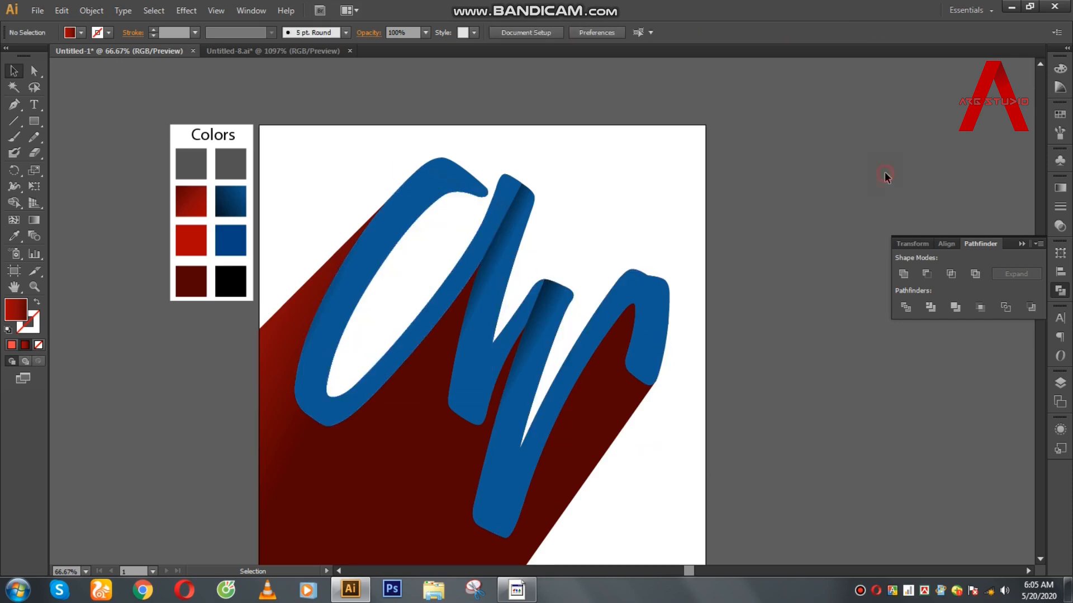
# Unite the loop with its tip piece and the small blue piece at its upper end beside the middle stroke, and deselect the result.
pyautogui.click(455, 170)
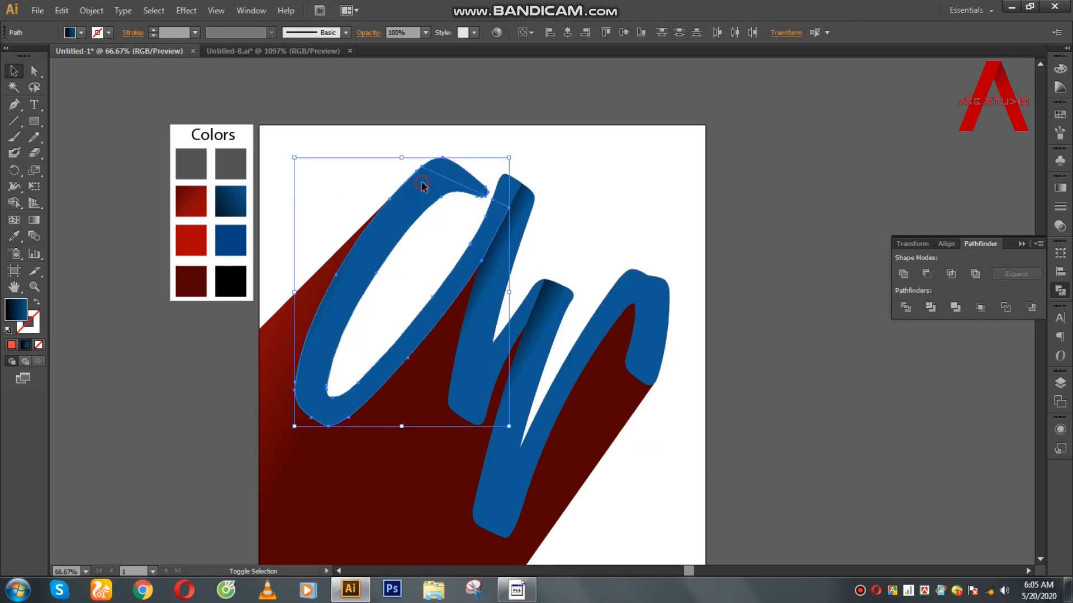
pyautogui.click(904, 274)
pyautogui.click(769, 207)
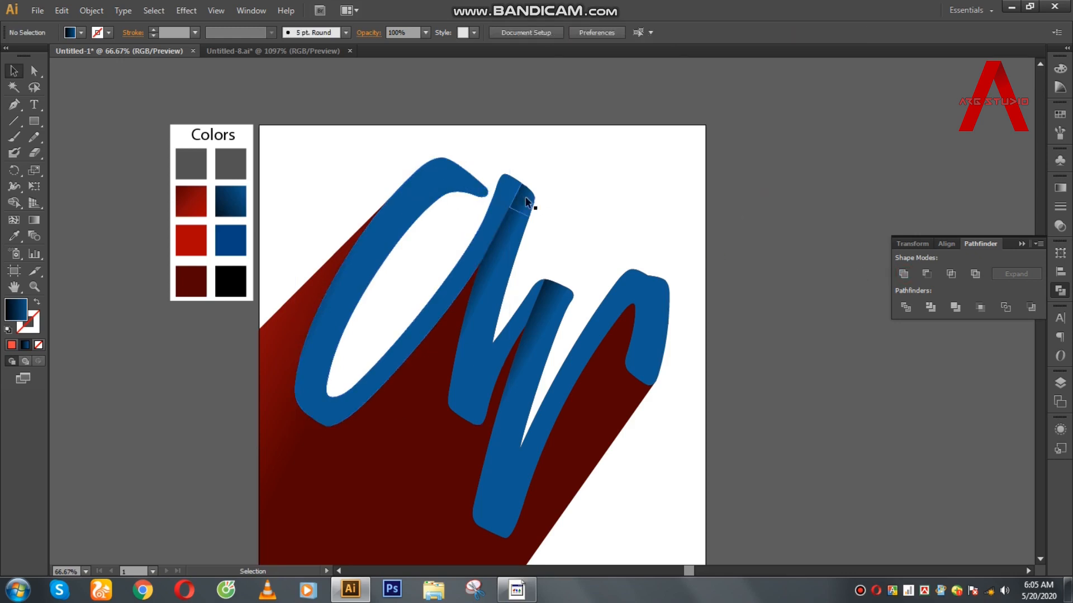
pyautogui.click(510, 190)
pyautogui.keyDown('shift'); pyautogui.click(495, 218); pyautogui.keyUp('shift')
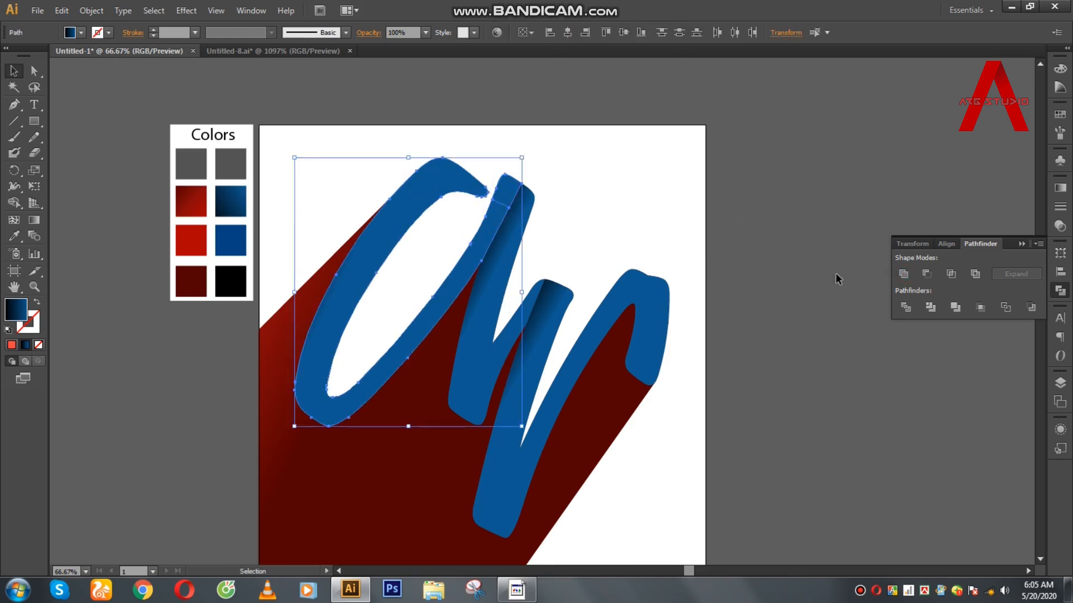
pyautogui.click(905, 275)
pyautogui.click(784, 227)
pyautogui.click(530, 204)
pyautogui.click(819, 224)
# Redirect the red shadow's gradient so it runs diagonally from bright red at the lower-left corner to dark red behind the lettering, and deselect it.
pyautogui.keyDown('alt'); pyautogui.scroll(-1, 730, 369); pyautogui.keyUp('alt')
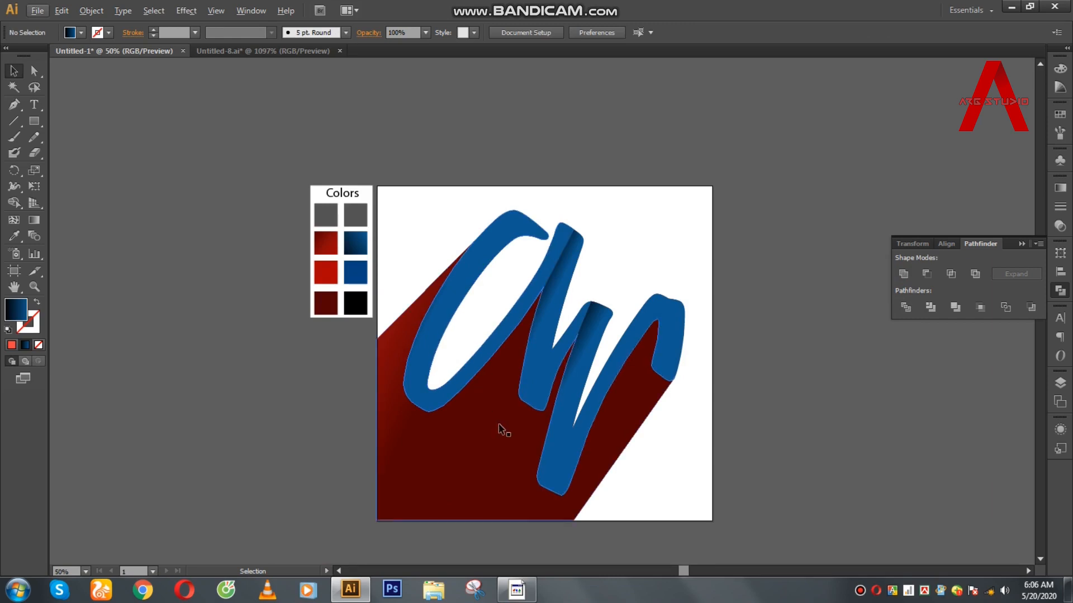
pyautogui.click(507, 439)
pyautogui.click(34, 219)
pyautogui.moveTo(531, 319); pyautogui.dragTo(442, 485)
pyautogui.moveTo(409, 522); pyautogui.dragTo(560, 311)
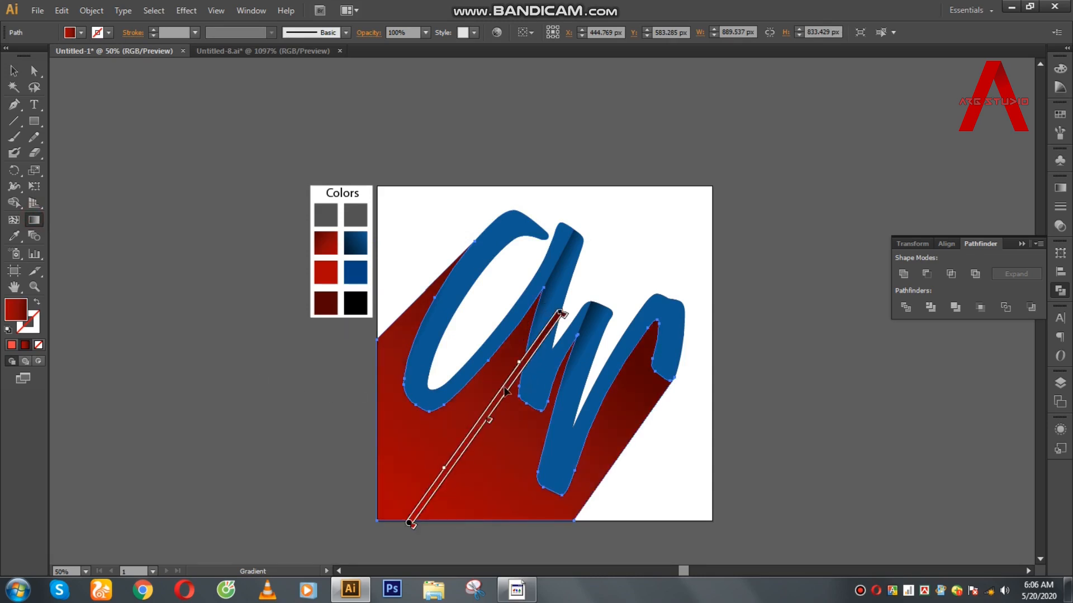
pyautogui.moveTo(508, 396); pyautogui.dragTo(478, 423)
pyautogui.click(14, 70)
pyautogui.click(173, 233)
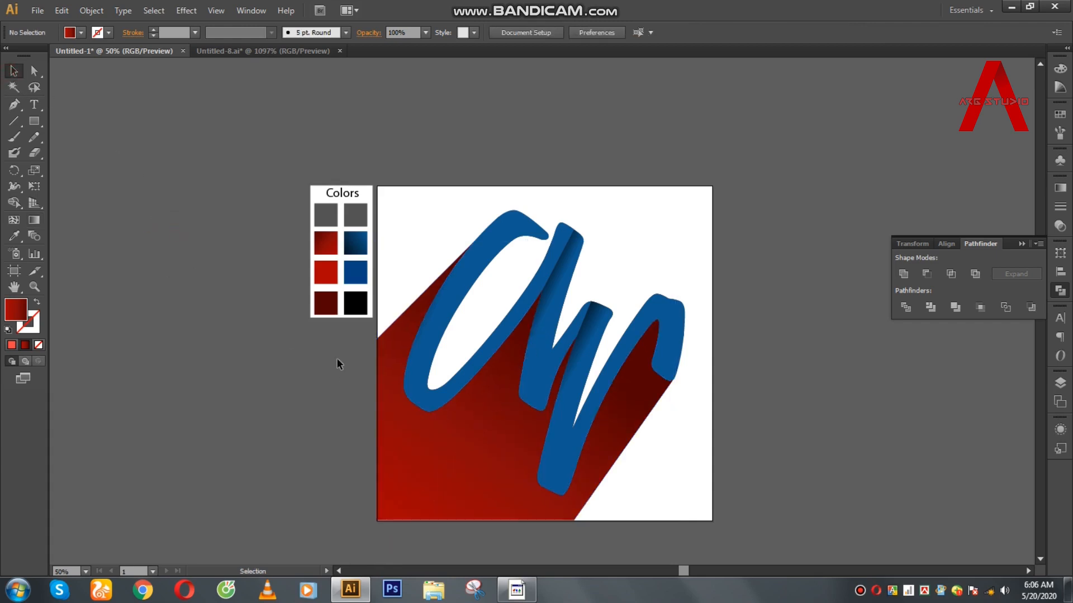
# Draw a 1000 x 1000 px rectangle covering the whole artboard.
pyautogui.click(357, 213)
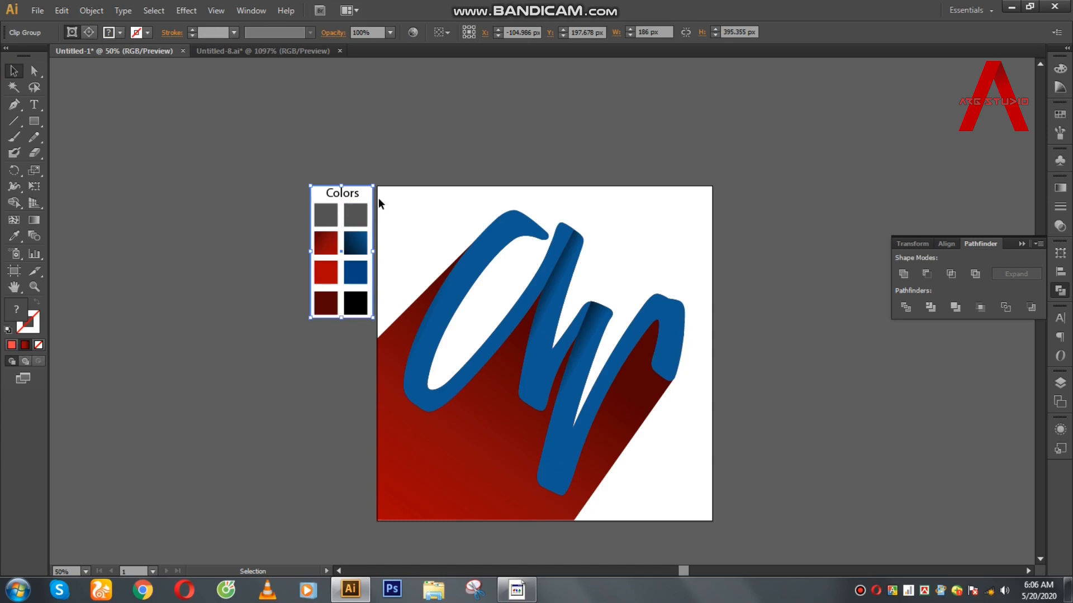
pyautogui.click(219, 142)
pyautogui.click(35, 123)
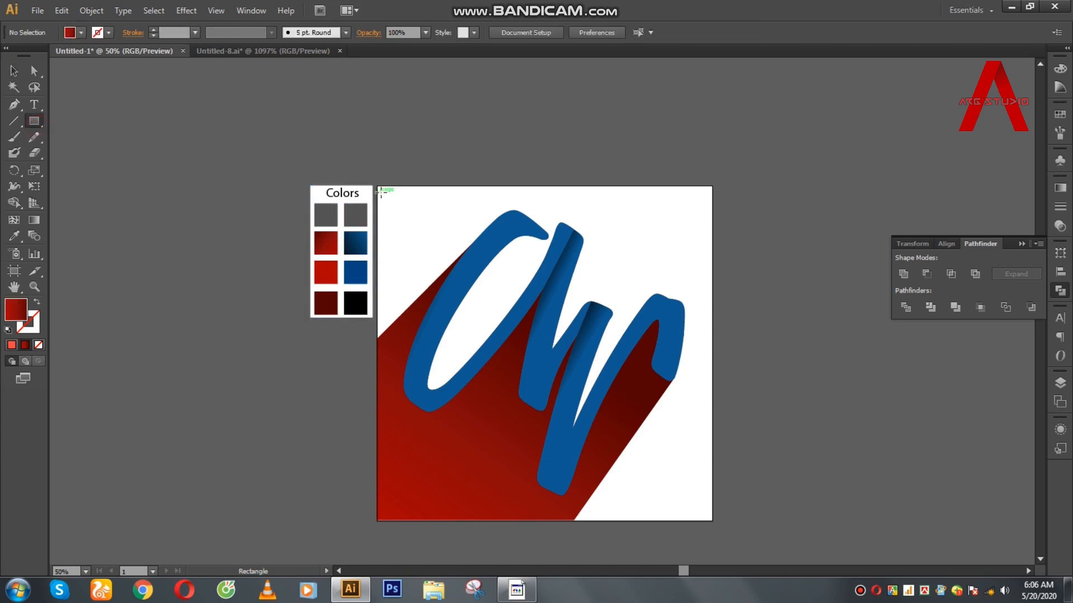
pyautogui.moveTo(378, 186); pyautogui.dragTo(712, 520)
pyautogui.click(15, 70)
# Fill the artboard-sized rectangle with the dark grey sampled from the Colors palette.
pyautogui.click(354, 218)
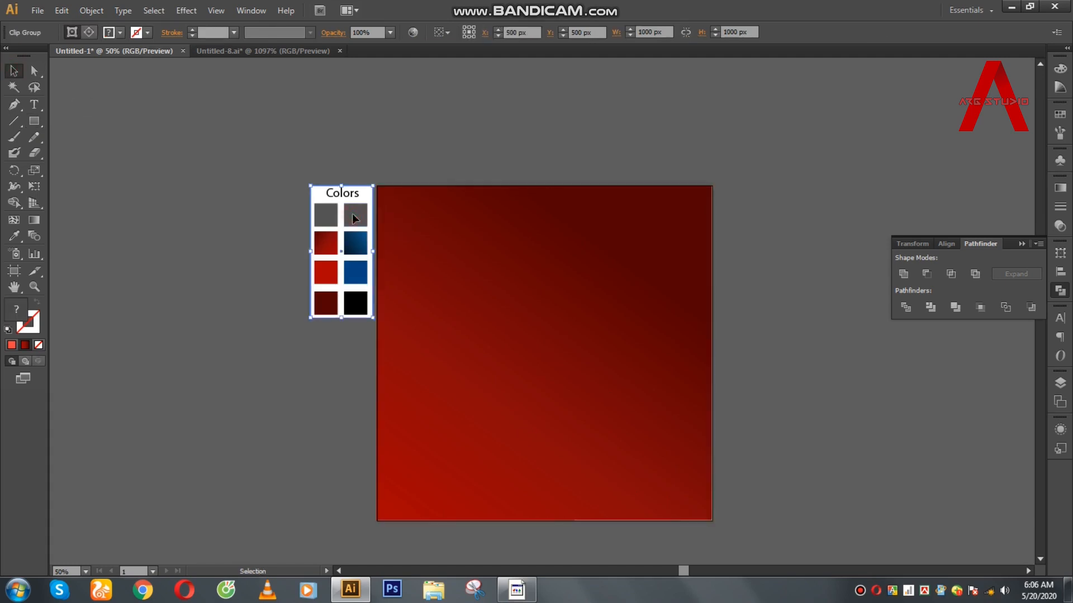
pyautogui.click(438, 218)
pyautogui.click(15, 236)
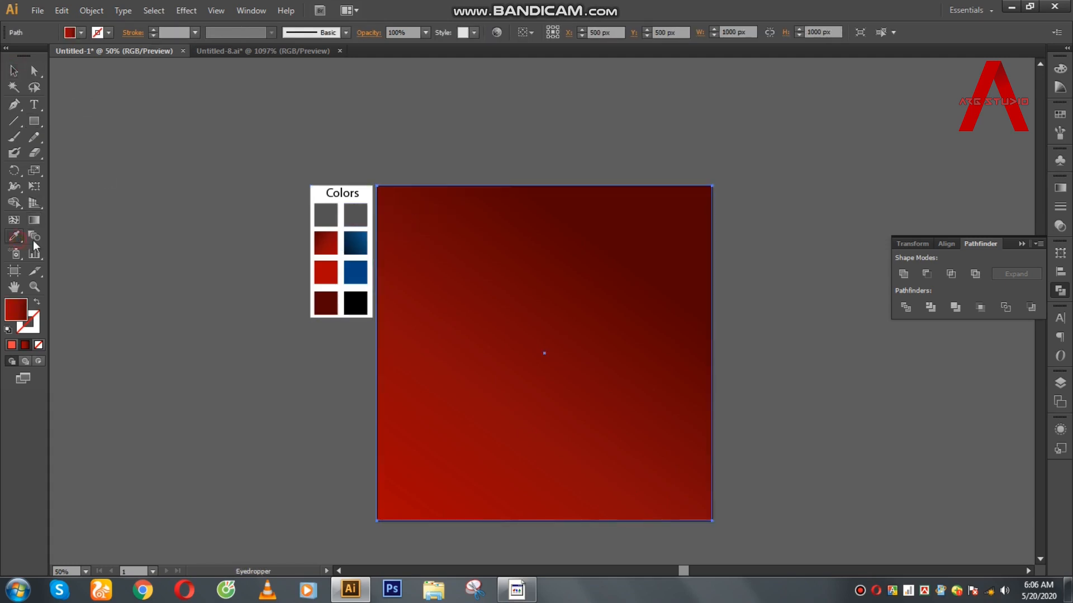
pyautogui.click(353, 211)
pyautogui.click(15, 71)
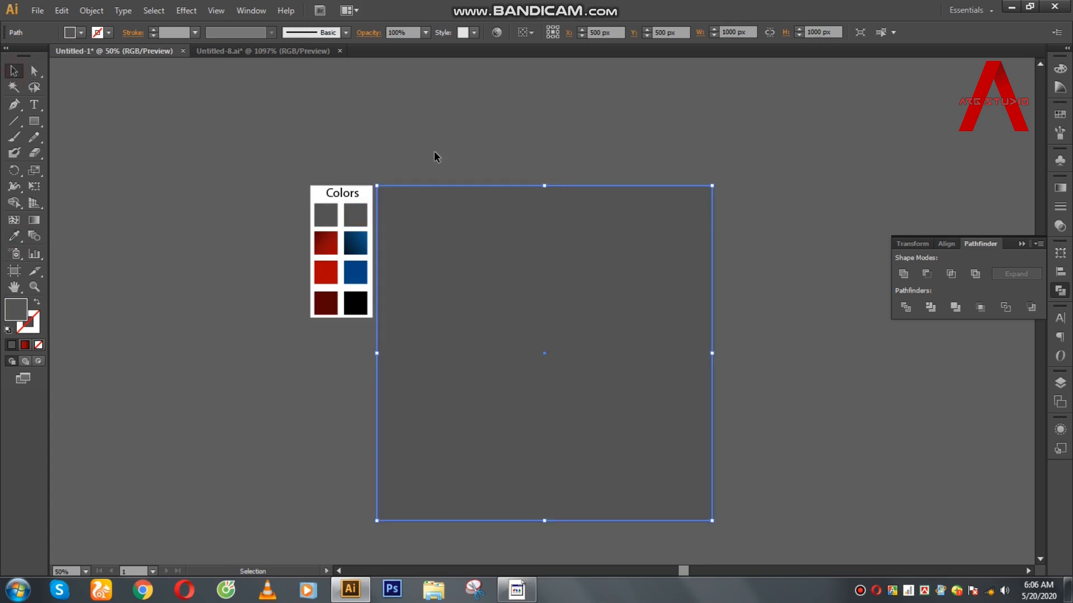
# Send the grey rectangle to the back behind the lettering and shadow, and deselect it.
pyautogui.rightClick(435, 247)
pyautogui.moveTo(481, 443)
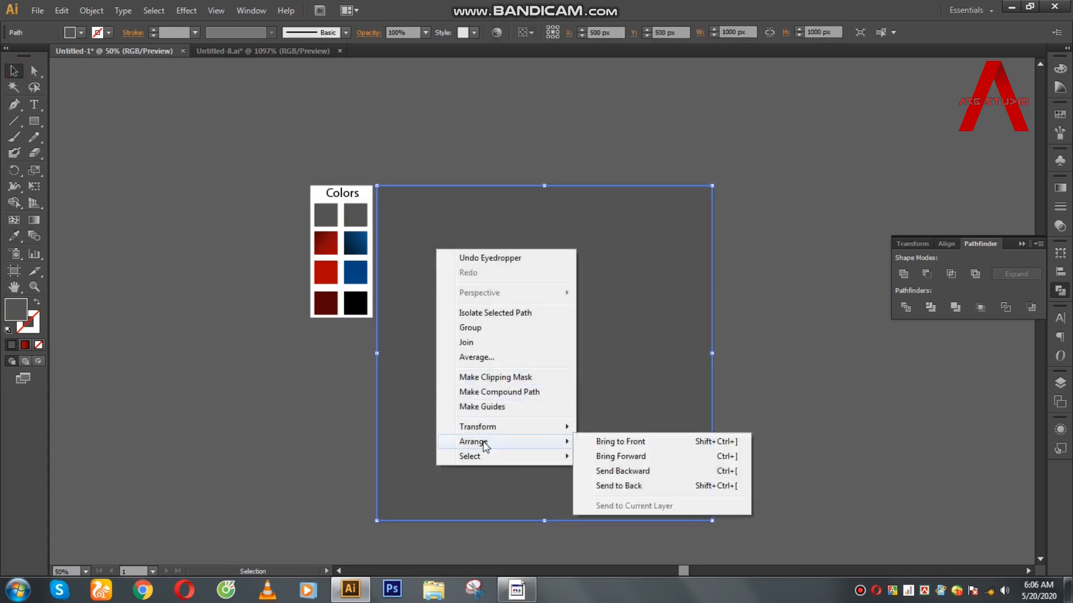
pyautogui.click(639, 484)
pyautogui.click(758, 277)
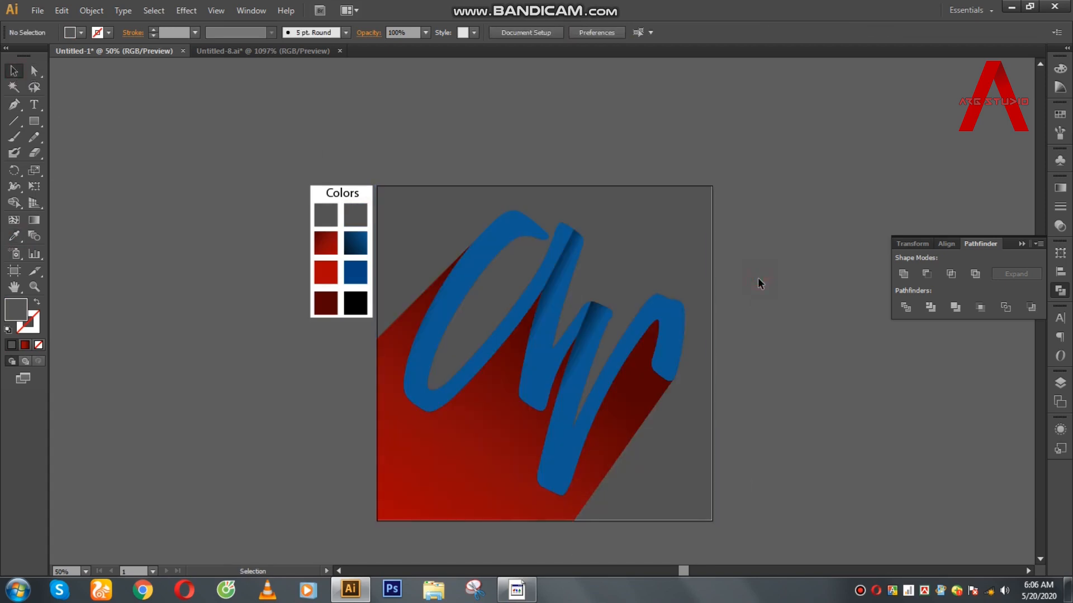
pyautogui.moveTo(749, 269); pyautogui.dragTo(674, 338)
pyautogui.moveTo(623, 401); pyautogui.dragTo(623, 402)
pyautogui.press('alt')
pyautogui.rightClick(447, 211)
# Select the complete artwork including the grey background, copy it and paste the copy in front.
pyautogui.moveTo(396, 151); pyautogui.dragTo(730, 521)
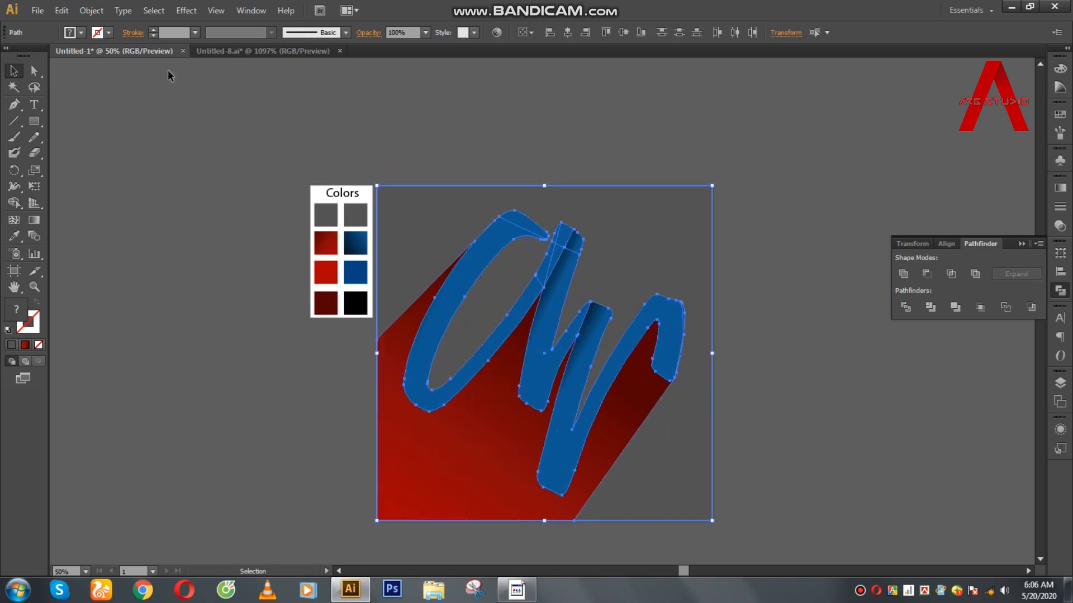
pyautogui.click(37, 10)
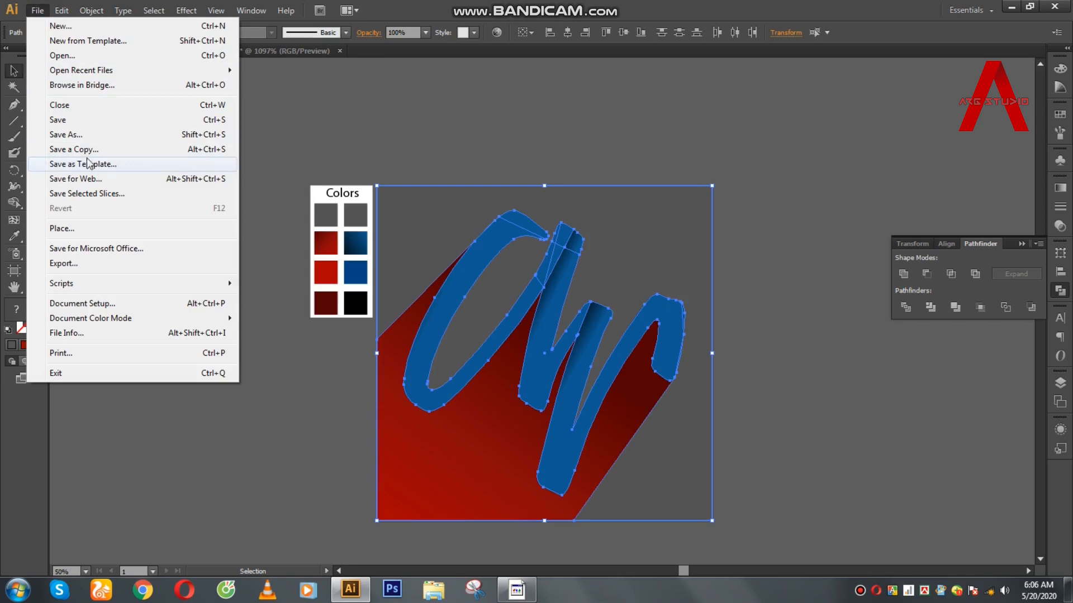
pyautogui.moveTo(66, 13)
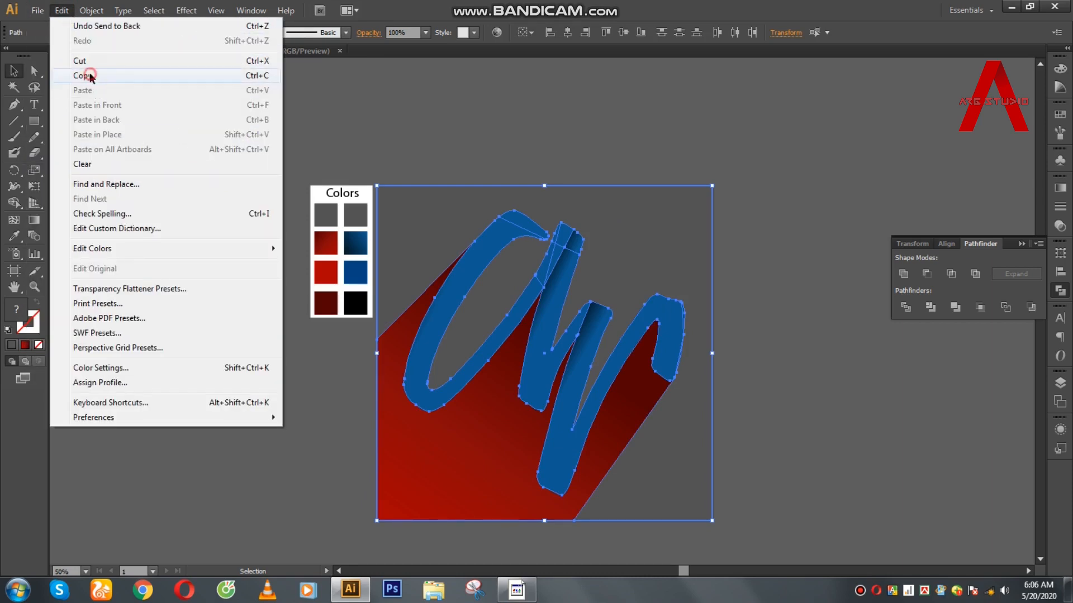
pyautogui.click(85, 76)
pyautogui.click(62, 11)
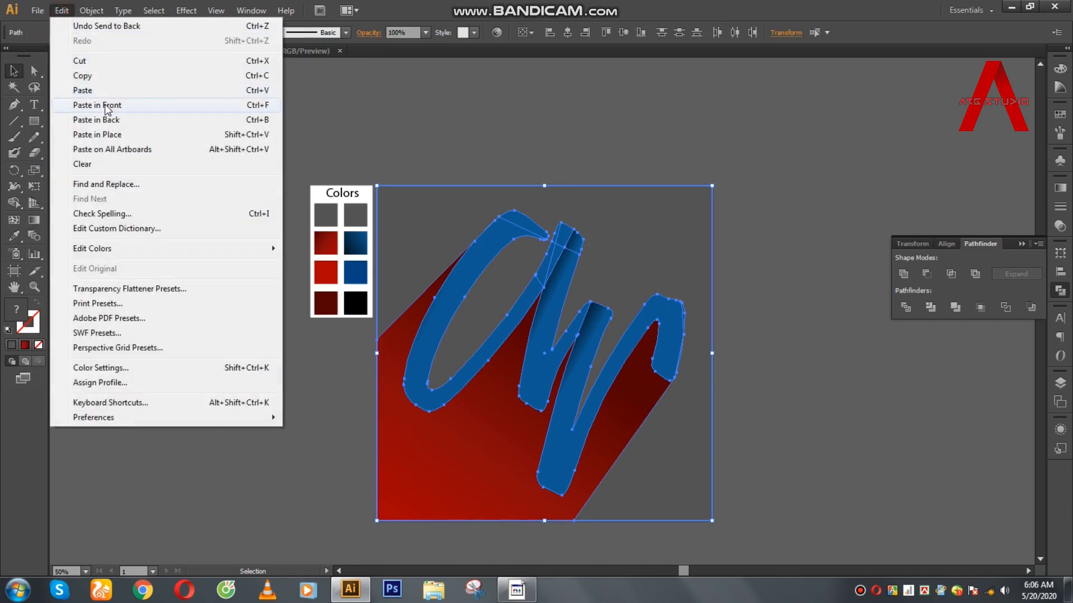
pyautogui.click(107, 106)
# Move the pasted artwork off the artboard so it sits beside the original on its left, and deselect it.
pyautogui.moveTo(428, 243); pyautogui.dragTo(158, 240)
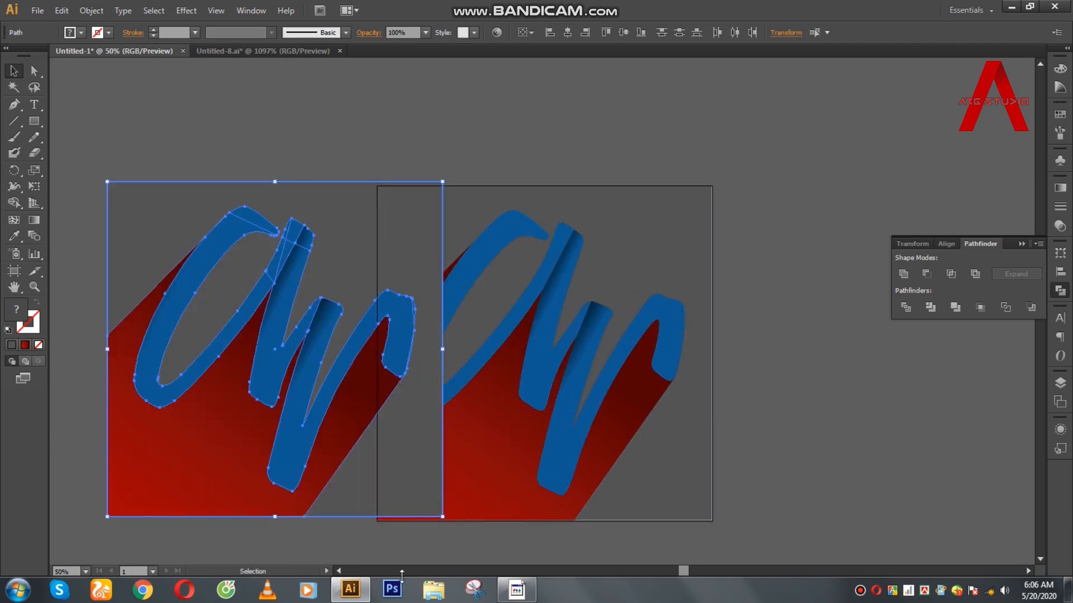
pyautogui.click(339, 571)
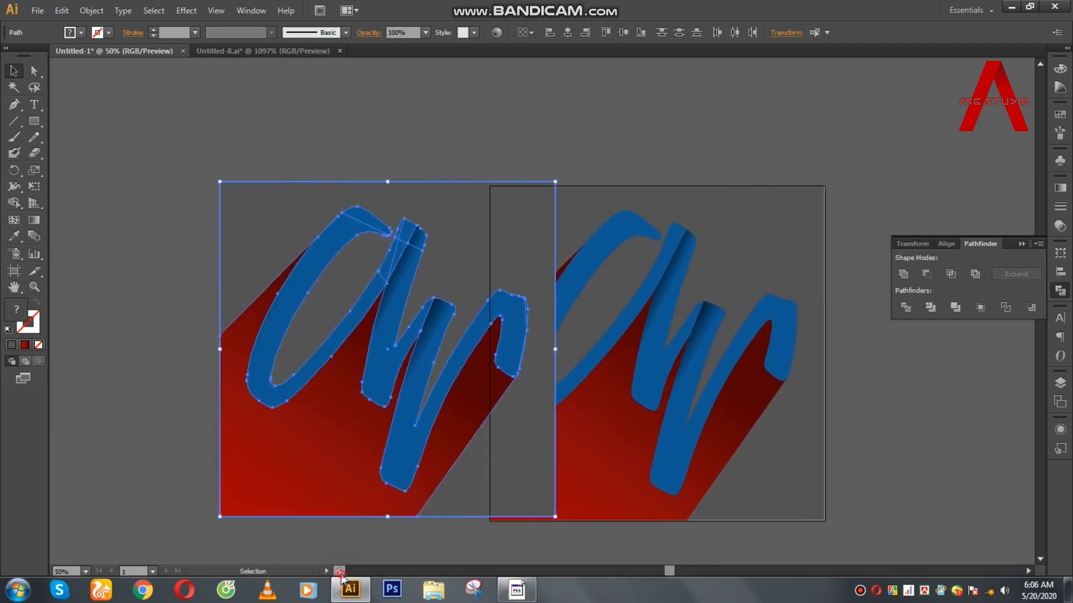
pyautogui.moveTo(398, 451); pyautogui.dragTo(282, 455)
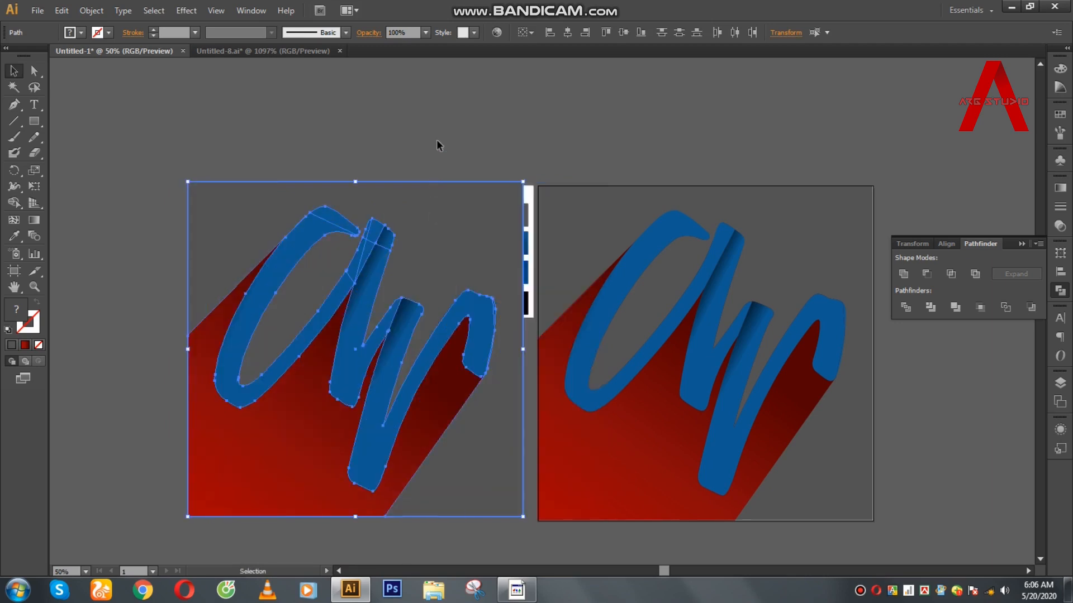
pyautogui.click(434, 142)
# Move the Colors palette up over the artboard's upper-left corner, clear of the copied artwork, and deselect it.
pyautogui.click(385, 214)
pyautogui.click(342, 230)
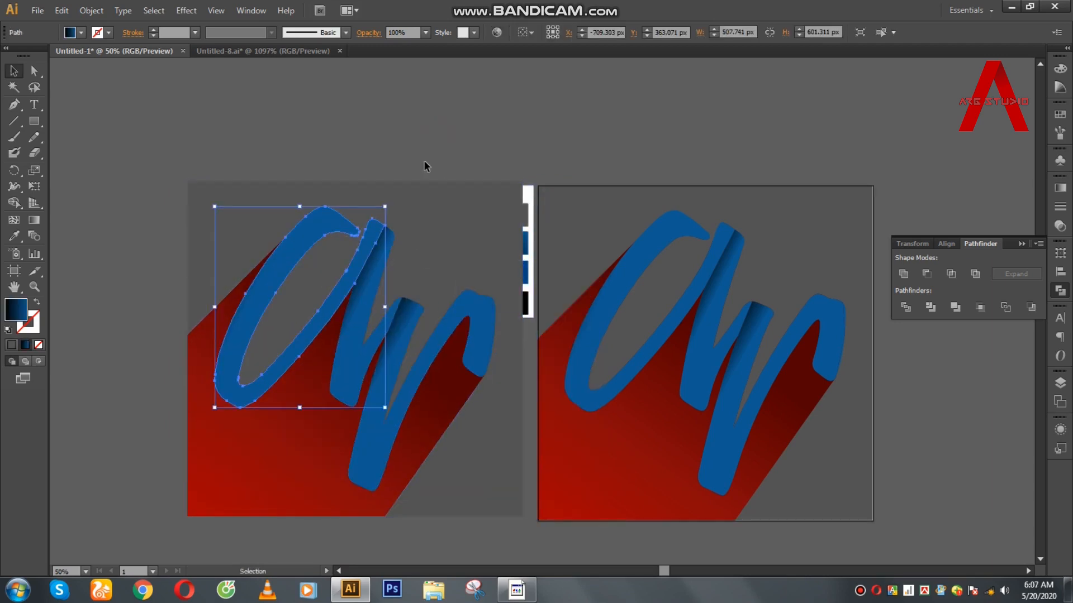
pyautogui.moveTo(537, 199); pyautogui.dragTo(568, 122)
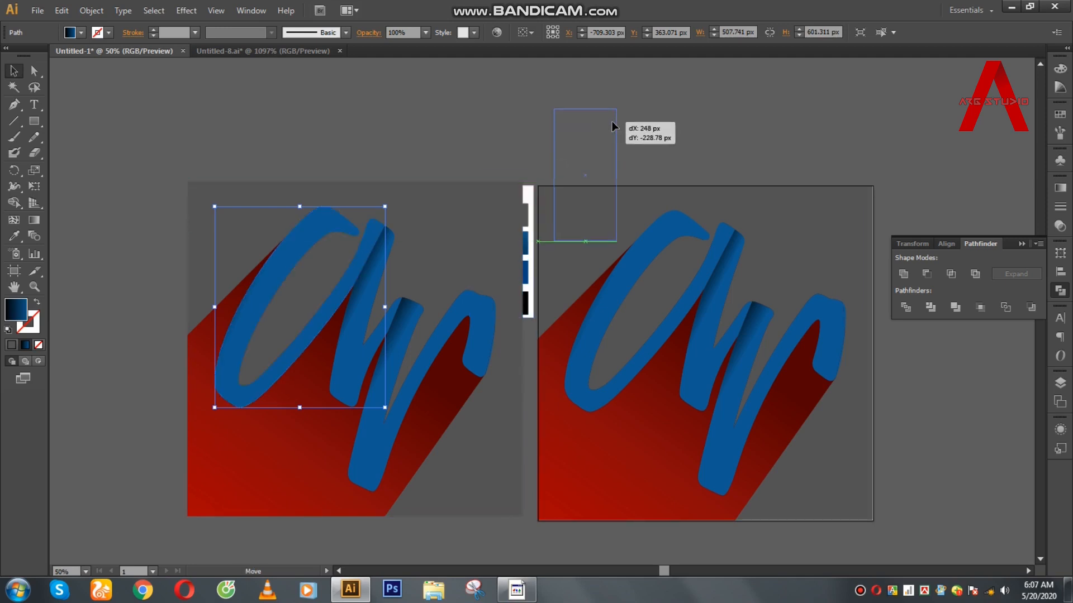
pyautogui.click(687, 115)
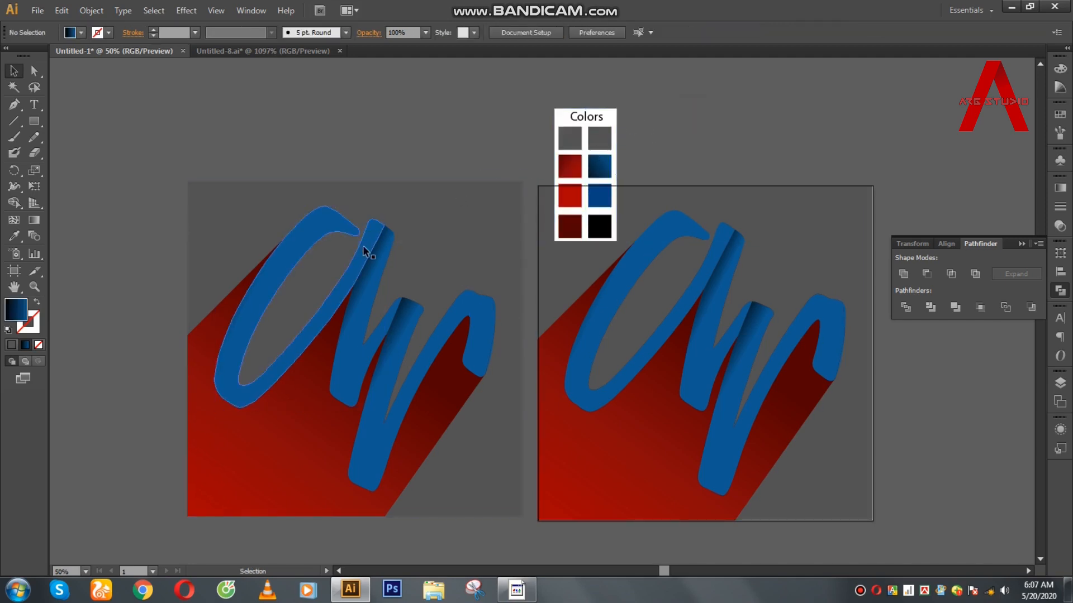
# Recolour the copied loop with the palette's red gradient and redraw the gradient diagonally across it, darker at the outer left edge and brighter to the right.
pyautogui.click(363, 246)
pyautogui.press('i')
pyautogui.click(570, 166)
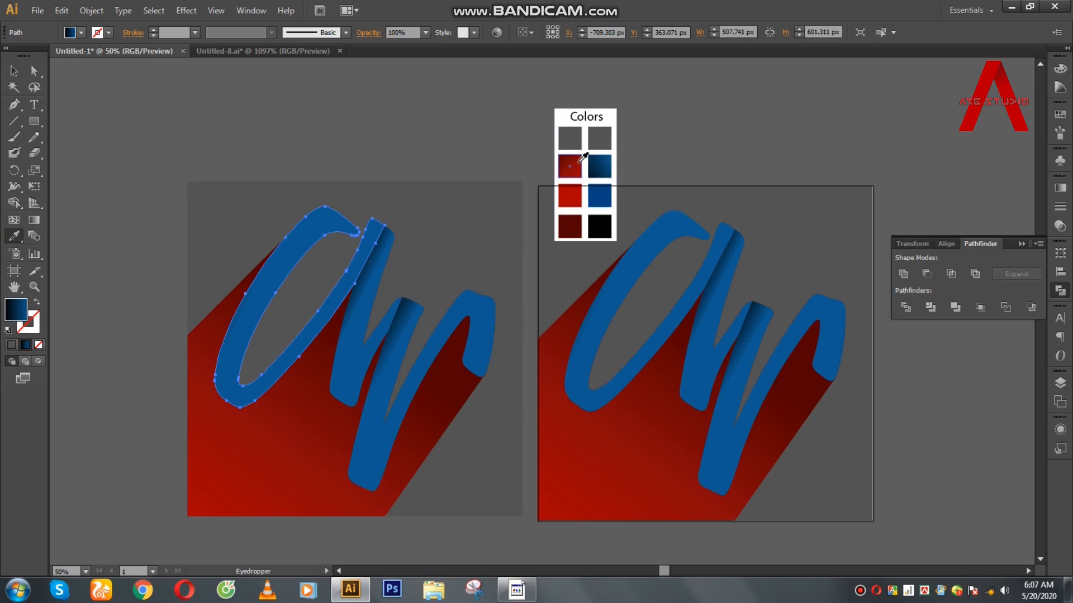
pyautogui.click(40, 220)
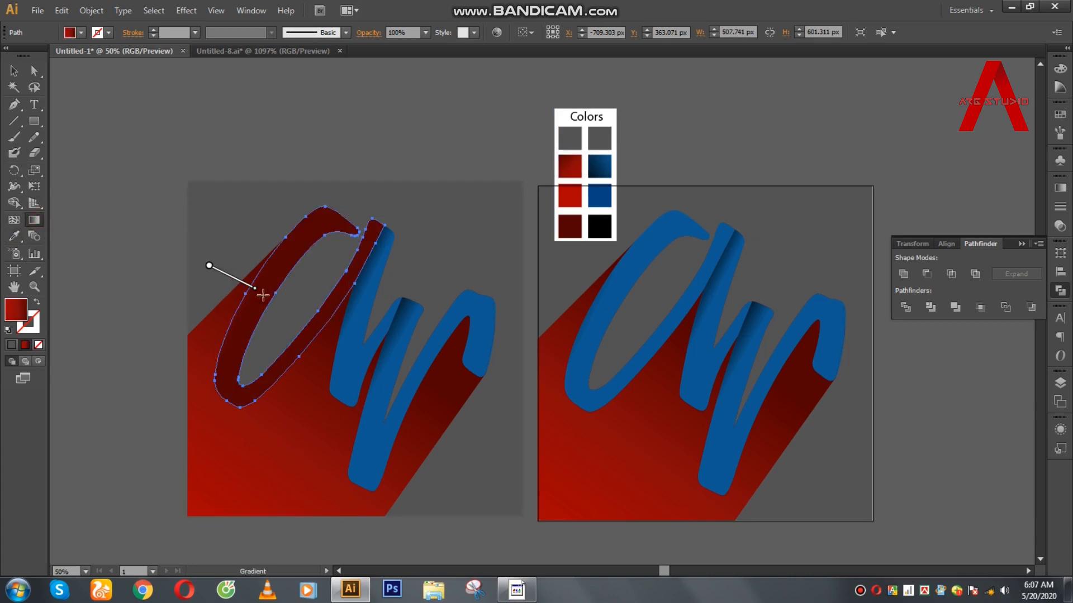
pyautogui.moveTo(231, 276)
pyautogui.mouseDown()
pyautogui.moveTo(356, 294)
pyautogui.moveTo(286, 291)
pyautogui.moveTo(282, 300)
pyautogui.moveTo(220, 291)
pyautogui.mouseUp()
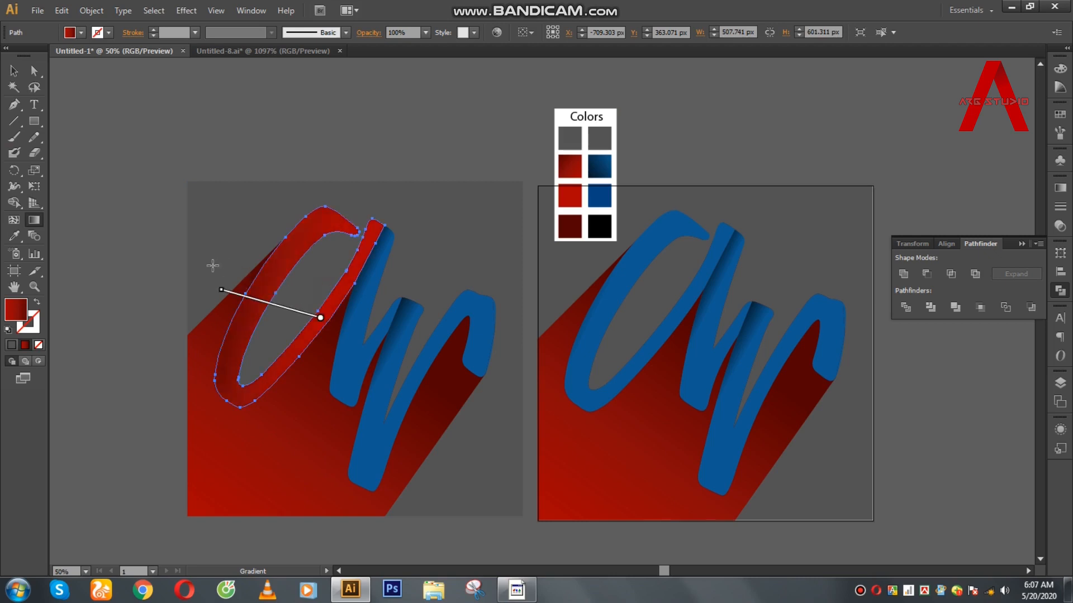
pyautogui.moveTo(314, 296)
pyautogui.mouseDown()
pyautogui.moveTo(237, 241)
pyautogui.moveTo(185, 239)
pyautogui.mouseUp()
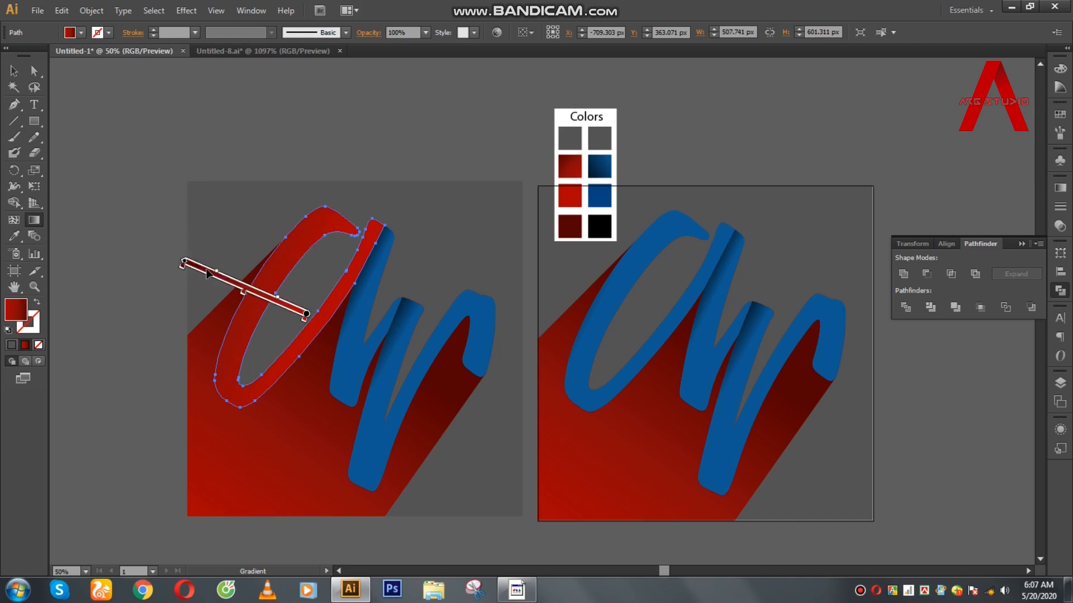
pyautogui.moveTo(228, 285); pyautogui.dragTo(243, 291)
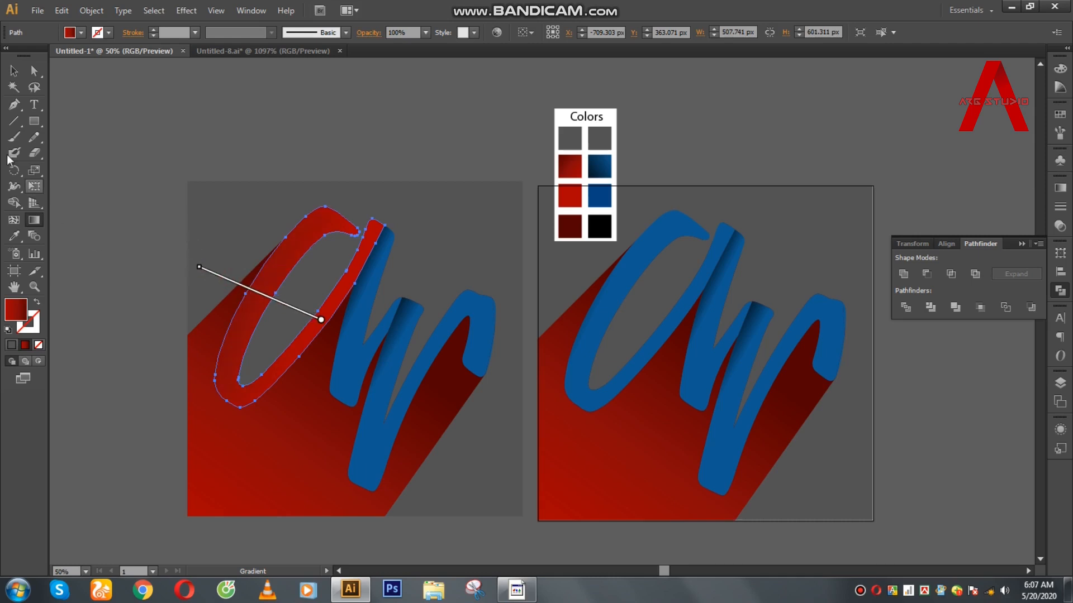
pyautogui.click(10, 75)
# Recolour the copied middle stroke with the palette's red gradient, redraw it mostly bright red with darkening only beside the loop, and deselect it.
pyautogui.click(365, 310)
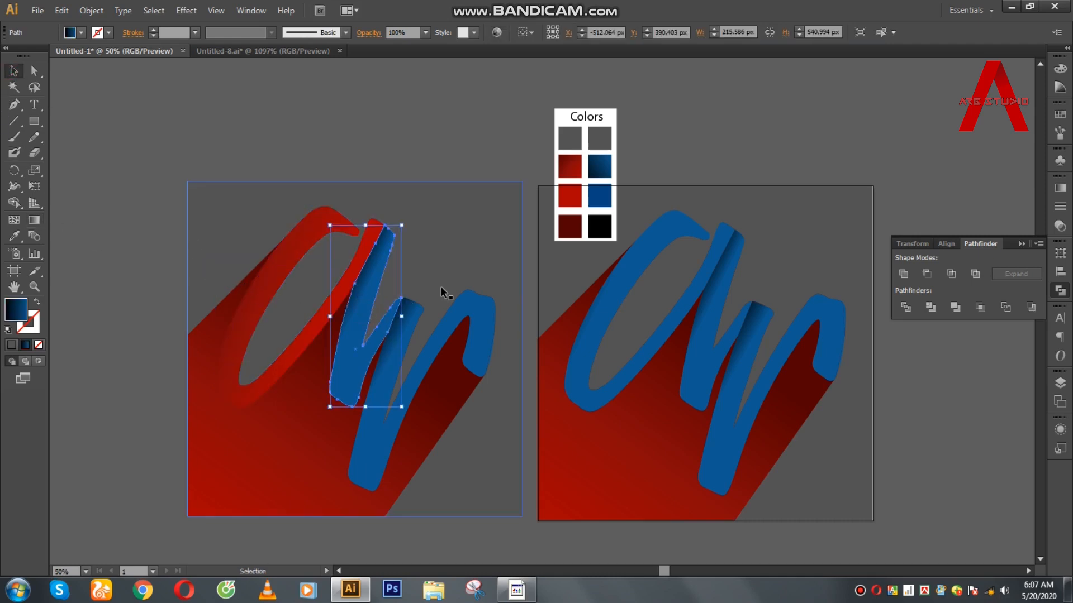
pyautogui.click(14, 235)
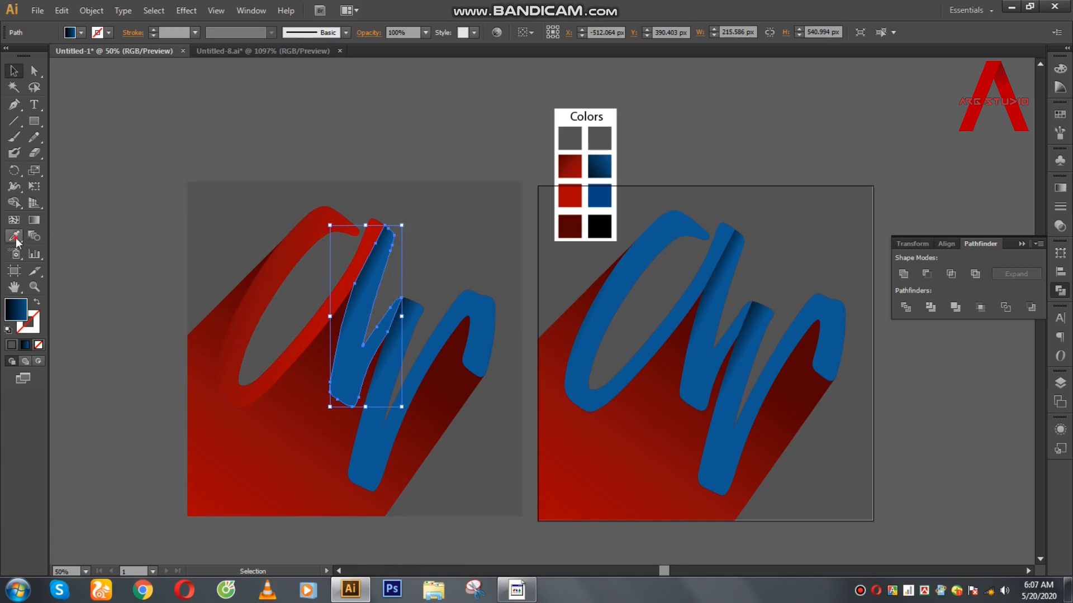
pyautogui.click(569, 166)
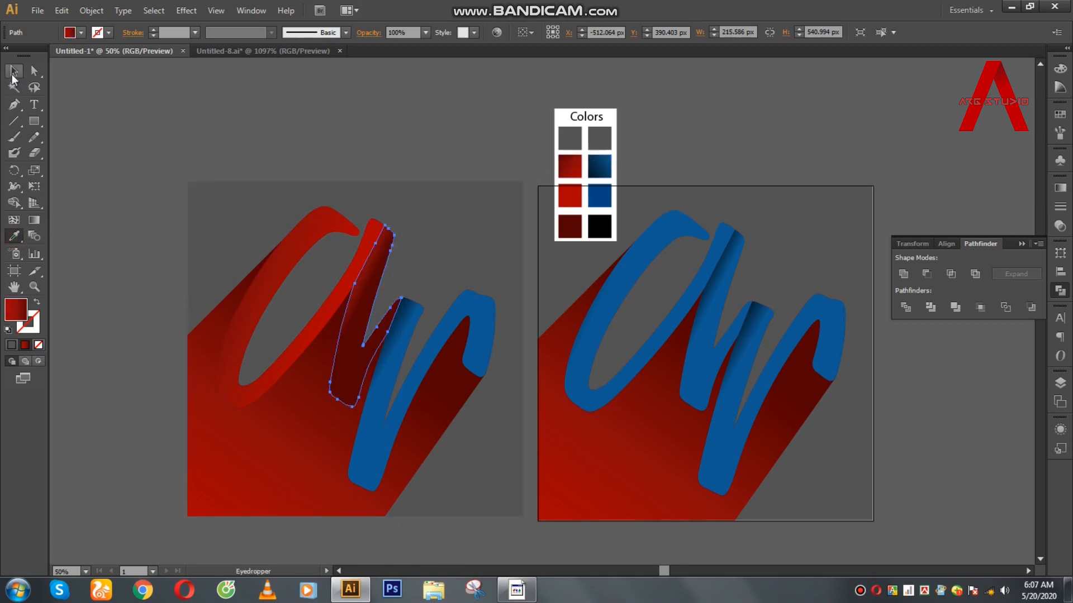
pyautogui.click(35, 220)
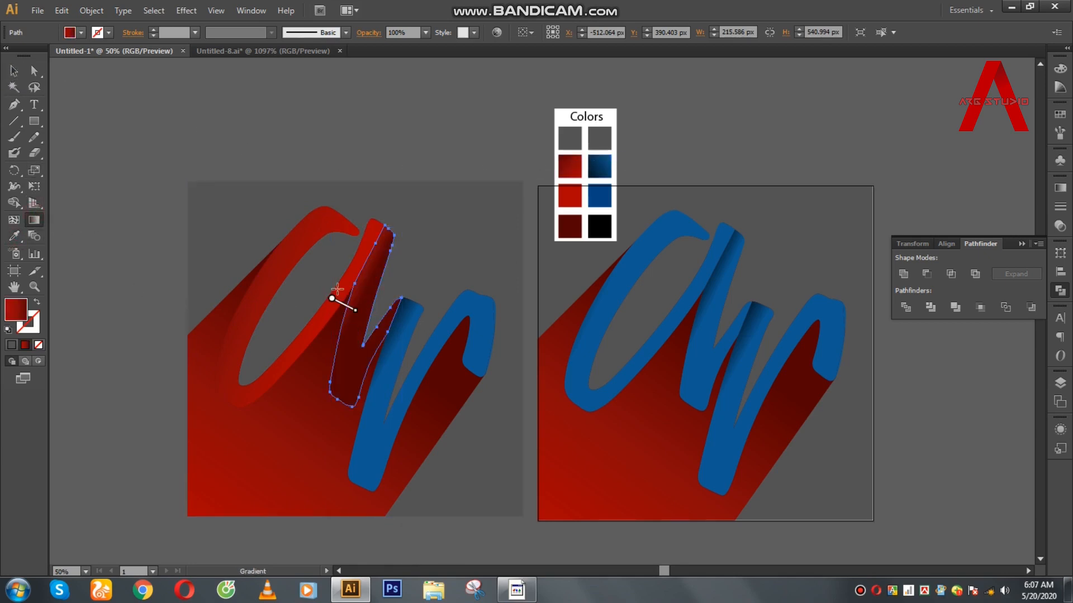
pyautogui.moveTo(314, 288)
pyautogui.mouseDown()
pyautogui.moveTo(371, 304)
pyautogui.moveTo(362, 314)
pyautogui.moveTo(359, 266)
pyautogui.mouseUp()
pyautogui.moveTo(357, 310)
pyautogui.mouseDown()
pyautogui.moveTo(323, 284)
pyautogui.moveTo(361, 314)
pyautogui.mouseUp()
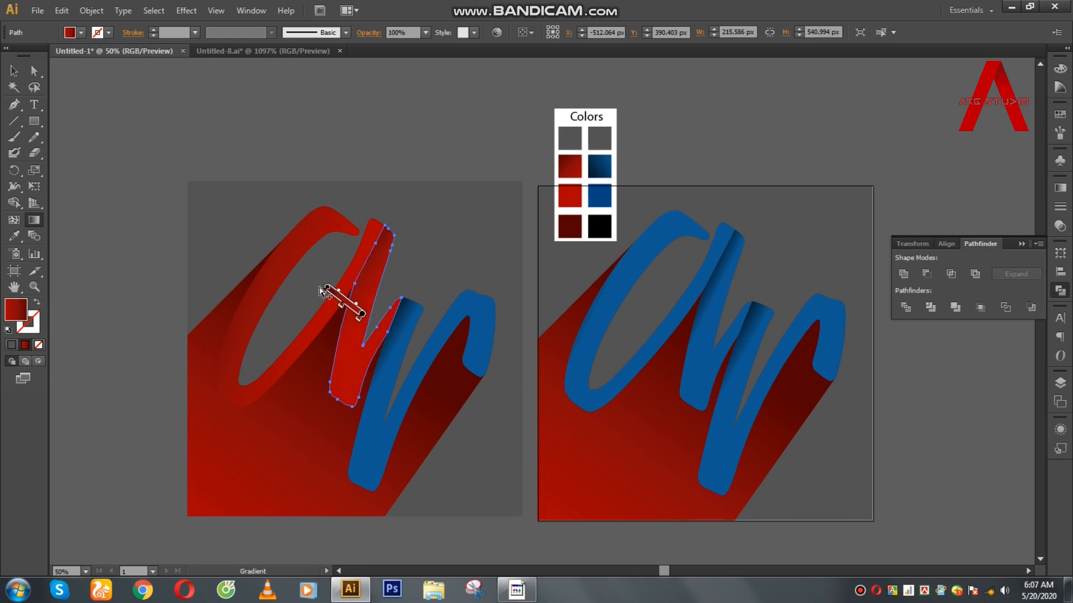
pyautogui.moveTo(320, 286)
pyautogui.mouseDown()
pyautogui.moveTo(317, 301)
pyautogui.moveTo(316, 289)
pyautogui.mouseUp()
pyautogui.click(14, 71)
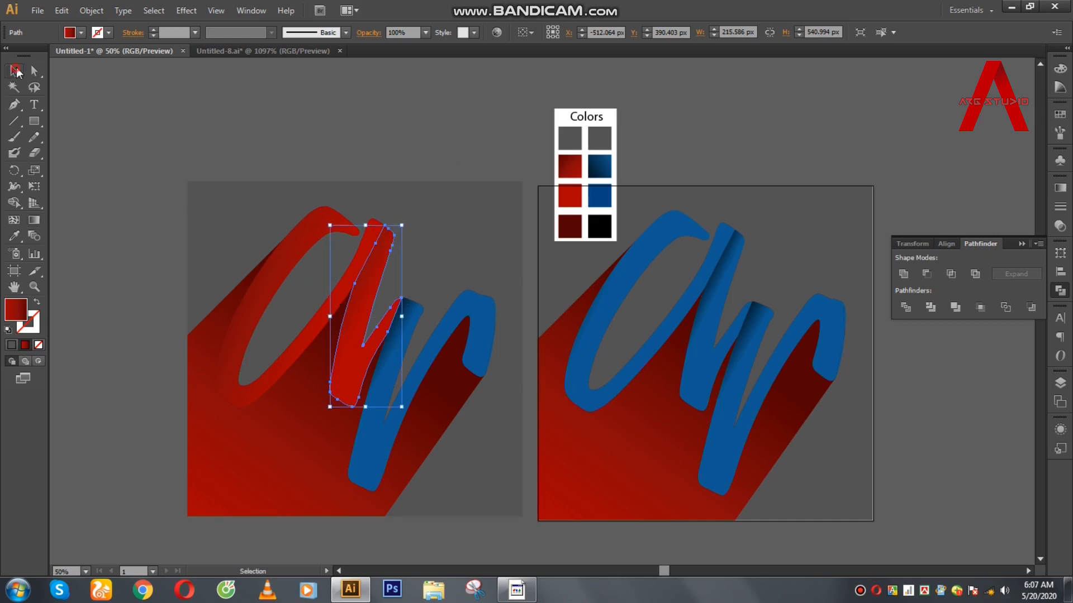
pyautogui.click(211, 98)
# Recolour the copied artwork's last stroke with the palette's red gradient.
pyautogui.click(371, 394)
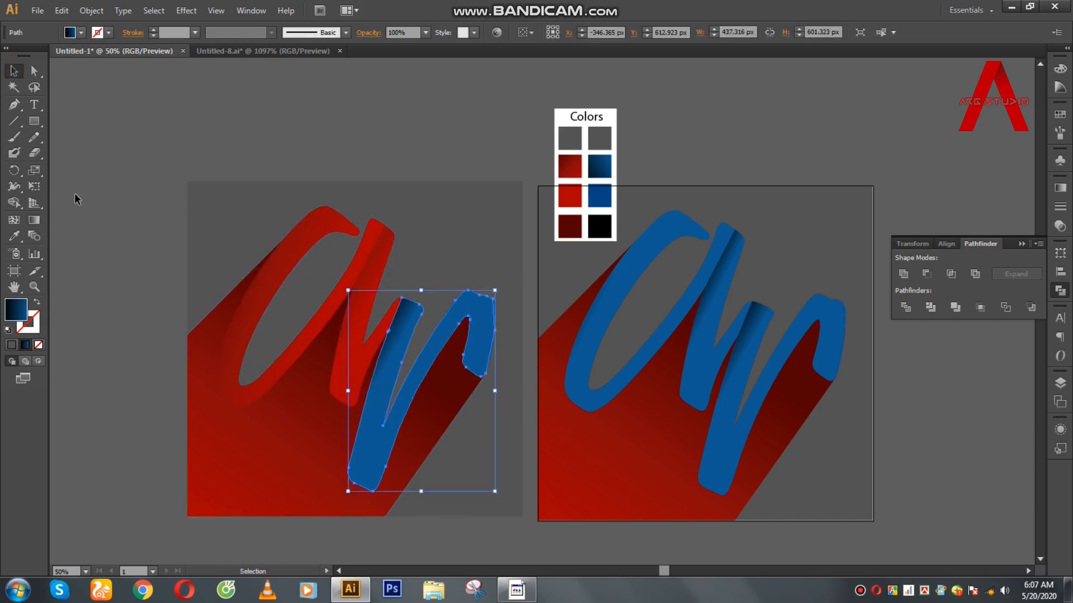
pyautogui.click(14, 235)
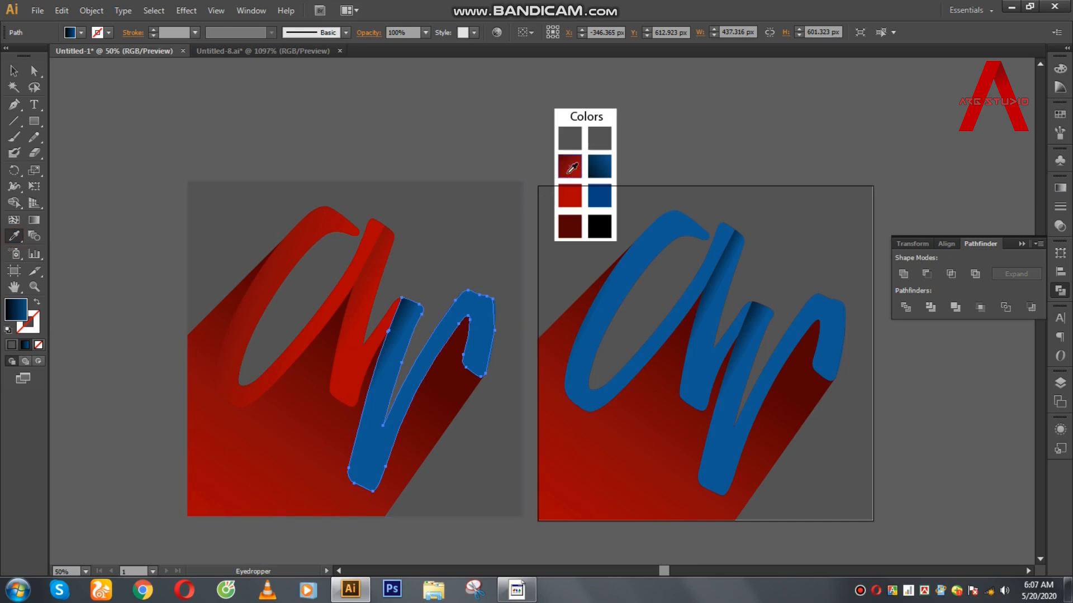
pyautogui.click(571, 166)
# Redraw the red gradient across the copied last stroke, dark along its edge beside the middle stroke and bright red elsewhere, and deselect it.
pyautogui.click(39, 220)
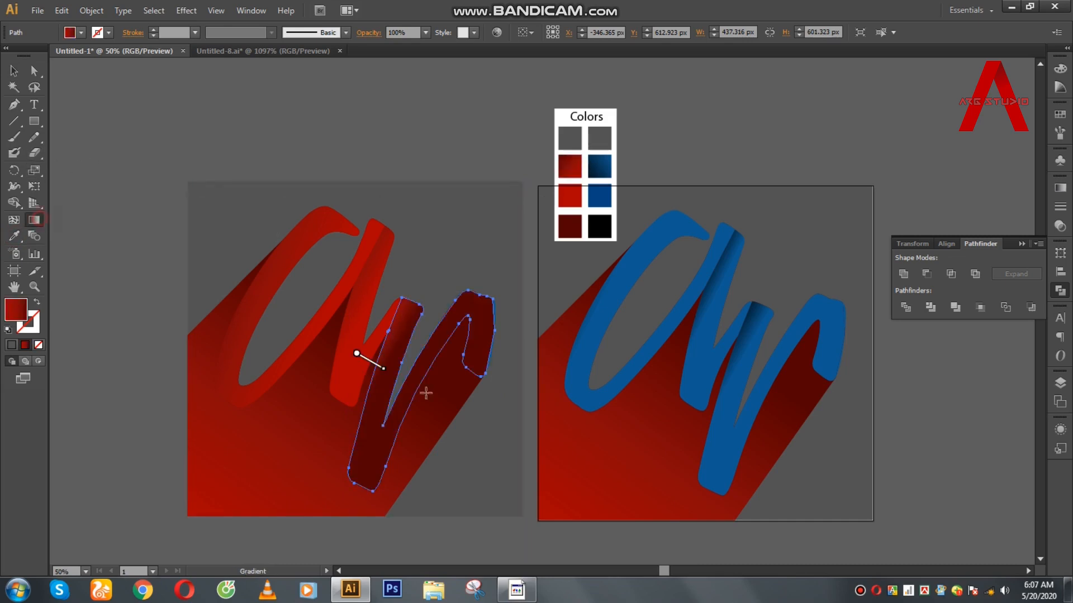
pyautogui.moveTo(367, 341); pyautogui.dragTo(352, 334)
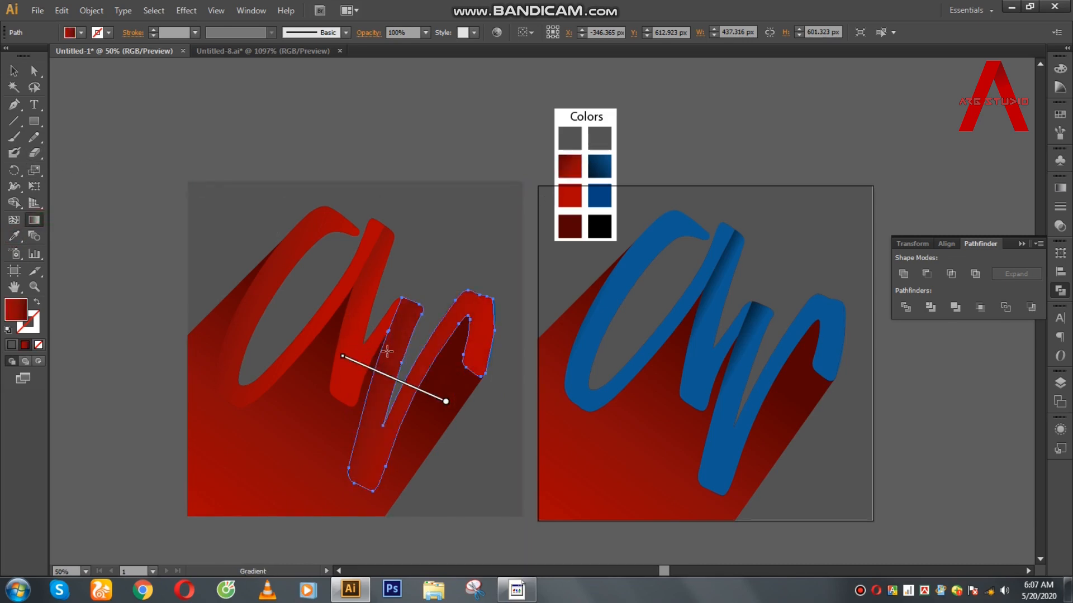
pyautogui.moveTo(397, 378); pyautogui.dragTo(389, 380)
pyautogui.click(405, 353)
pyautogui.click(406, 350)
pyautogui.moveTo(417, 352); pyautogui.dragTo(373, 337)
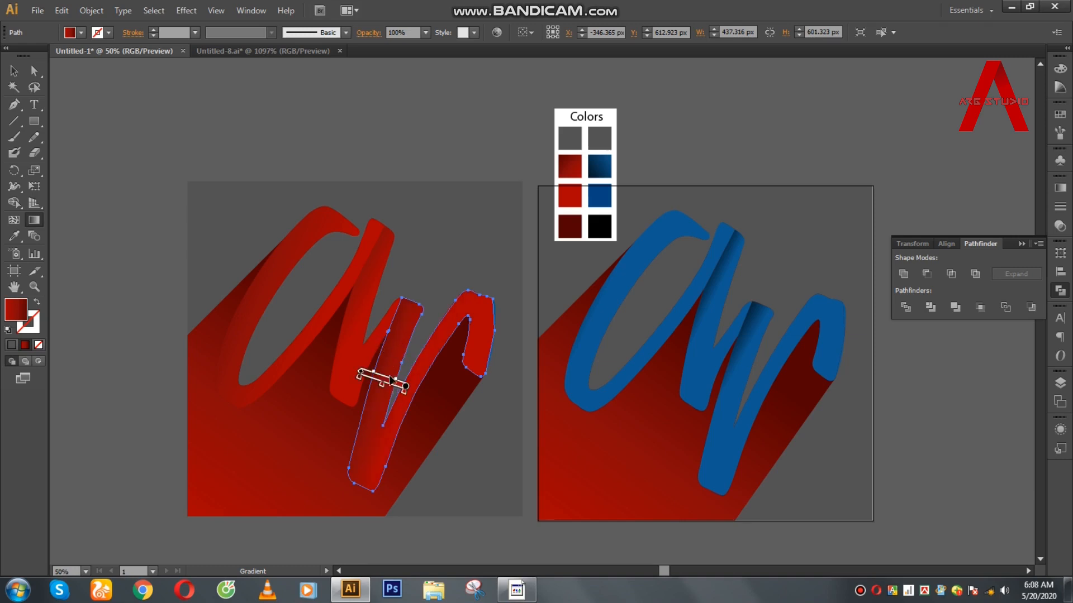
pyautogui.click(406, 355)
pyautogui.moveTo(391, 384)
pyautogui.moveTo(389, 382)
pyautogui.mouseDown()
pyautogui.moveTo(350, 361)
pyautogui.moveTo(353, 353)
pyautogui.moveTo(371, 373)
pyautogui.mouseUp()
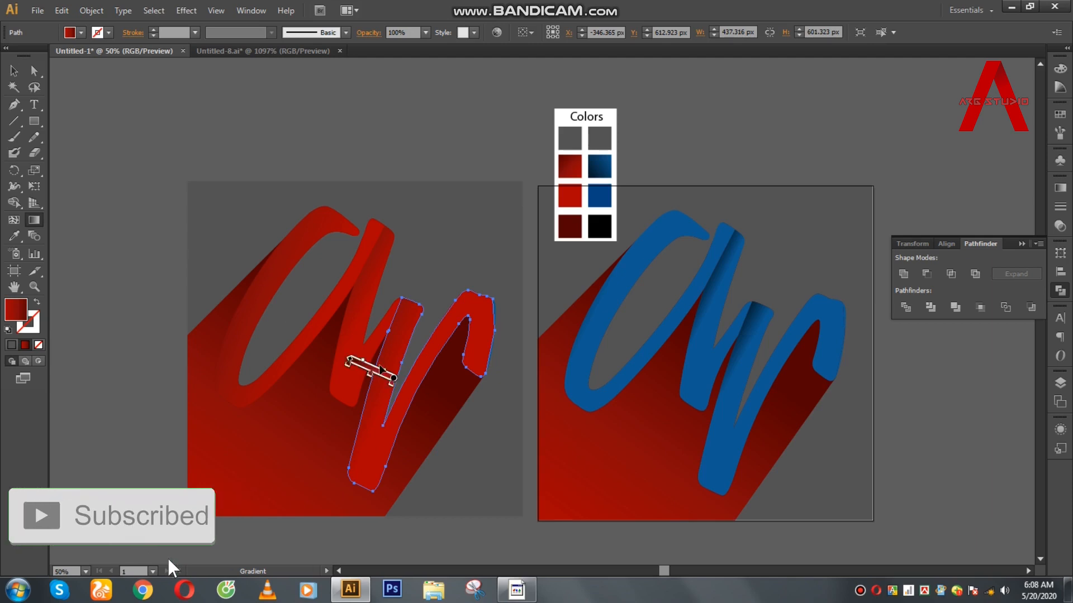
pyautogui.moveTo(329, 337)
pyautogui.mouseDown()
pyautogui.moveTo(419, 371)
pyautogui.moveTo(412, 383)
pyautogui.moveTo(450, 405)
pyautogui.moveTo(383, 378)
pyautogui.mouseUp()
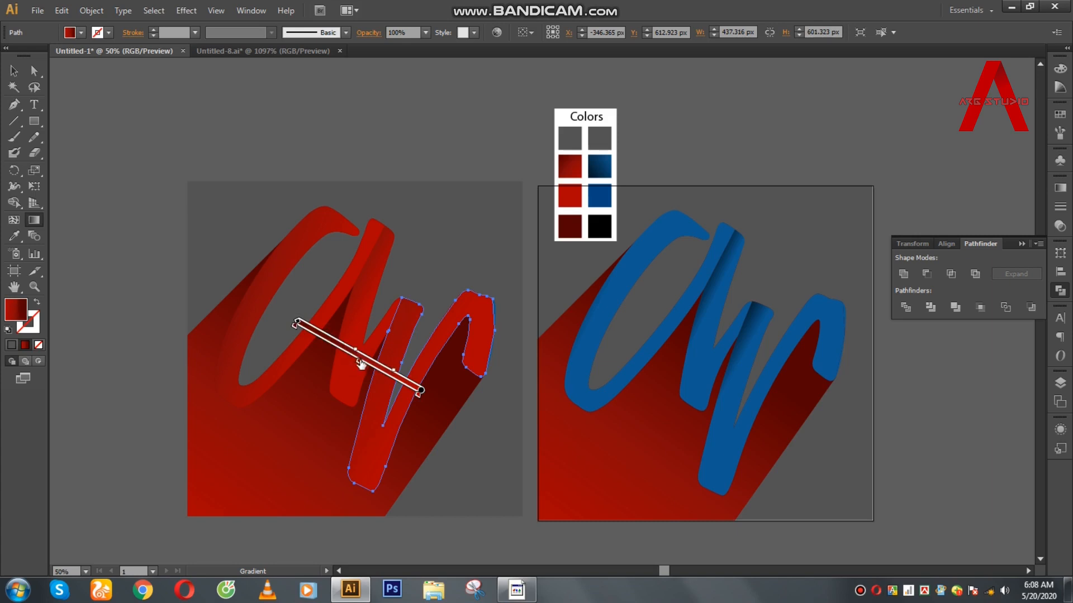
pyautogui.moveTo(369, 367); pyautogui.dragTo(406, 384)
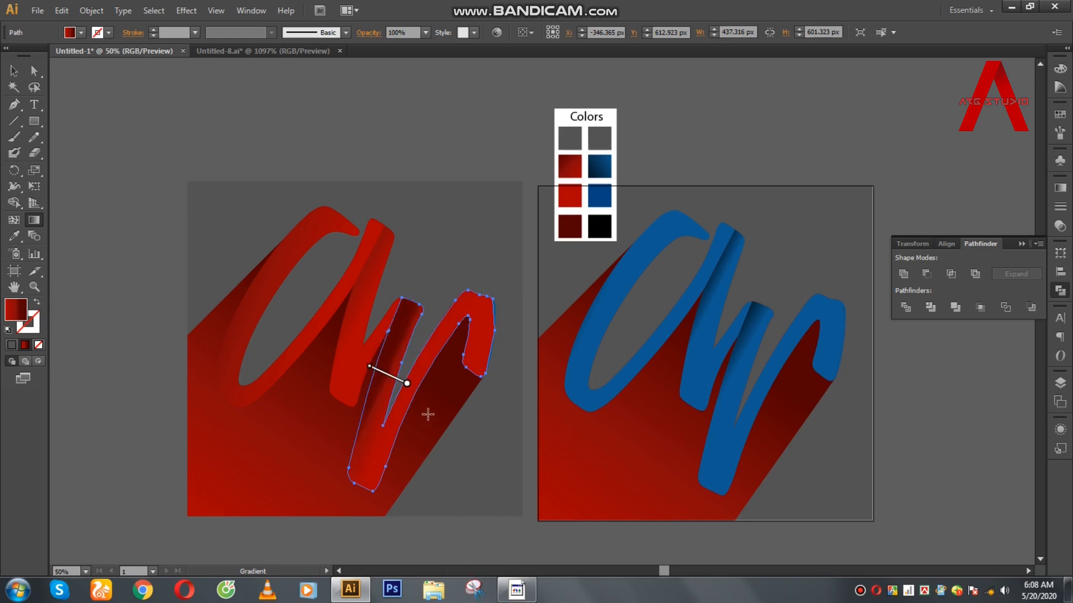
pyautogui.moveTo(401, 379); pyautogui.dragTo(397, 377)
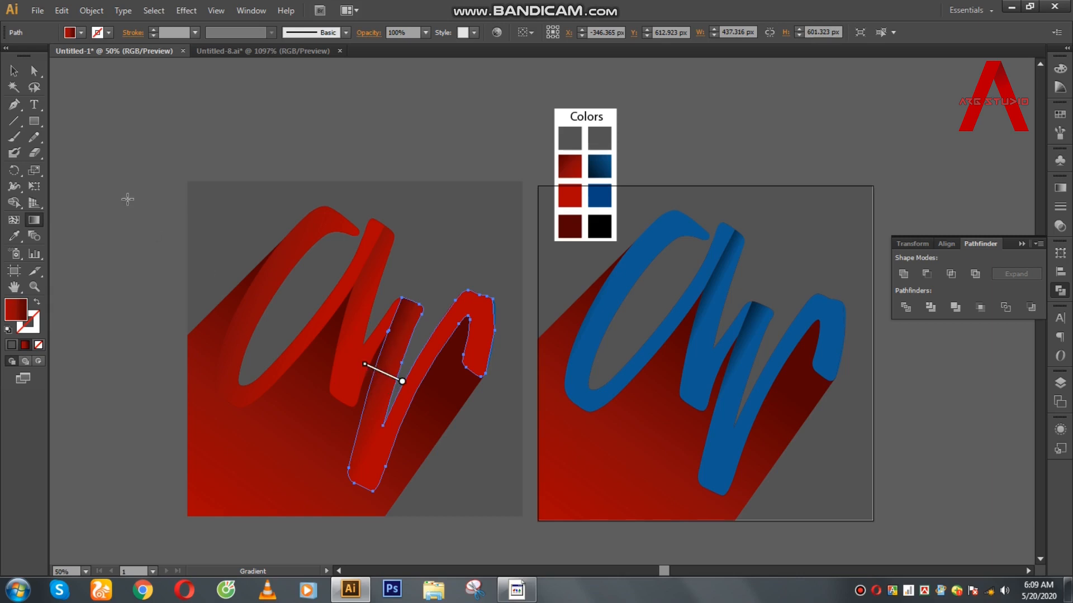
pyautogui.click(14, 72)
pyautogui.click(197, 92)
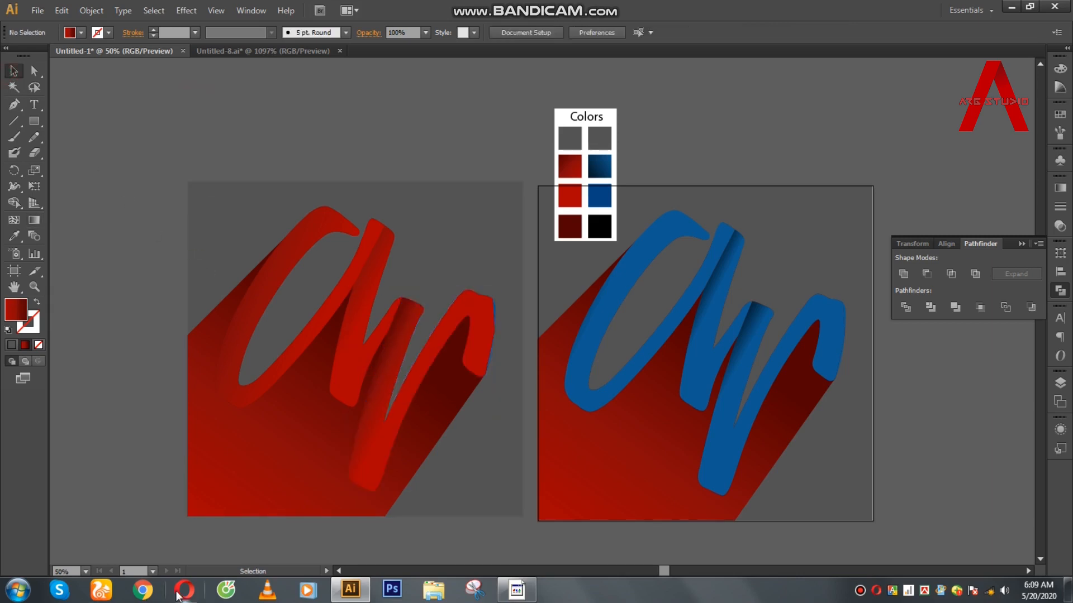
# Recolour the copied long shadow with the palette's blue gradient, redraw it from black near the lettering to blue at the lower-left corner, and deselect it.
pyautogui.click(304, 473)
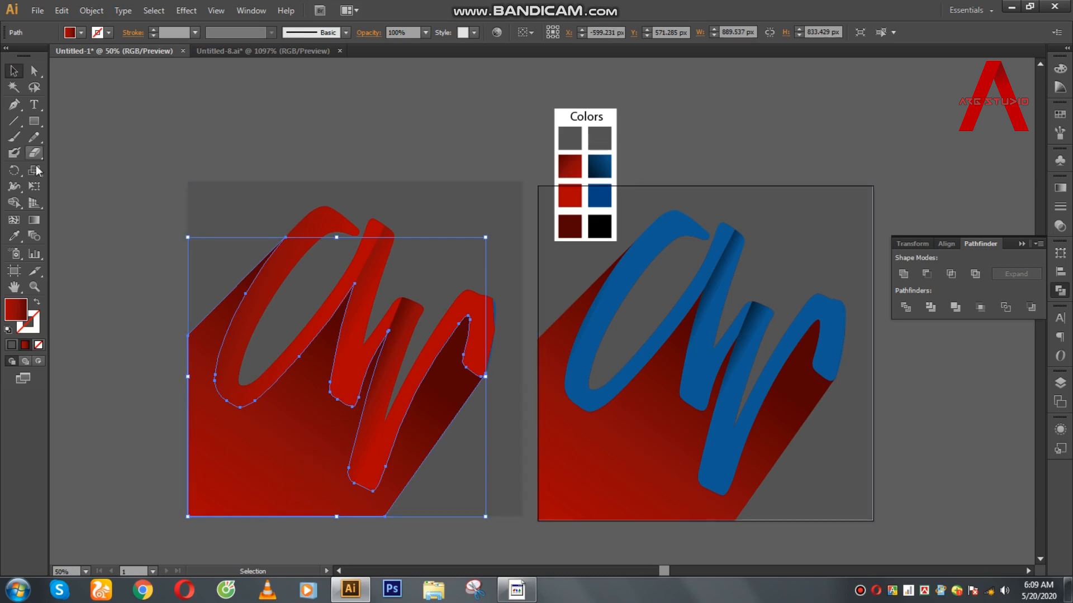
pyautogui.click(14, 236)
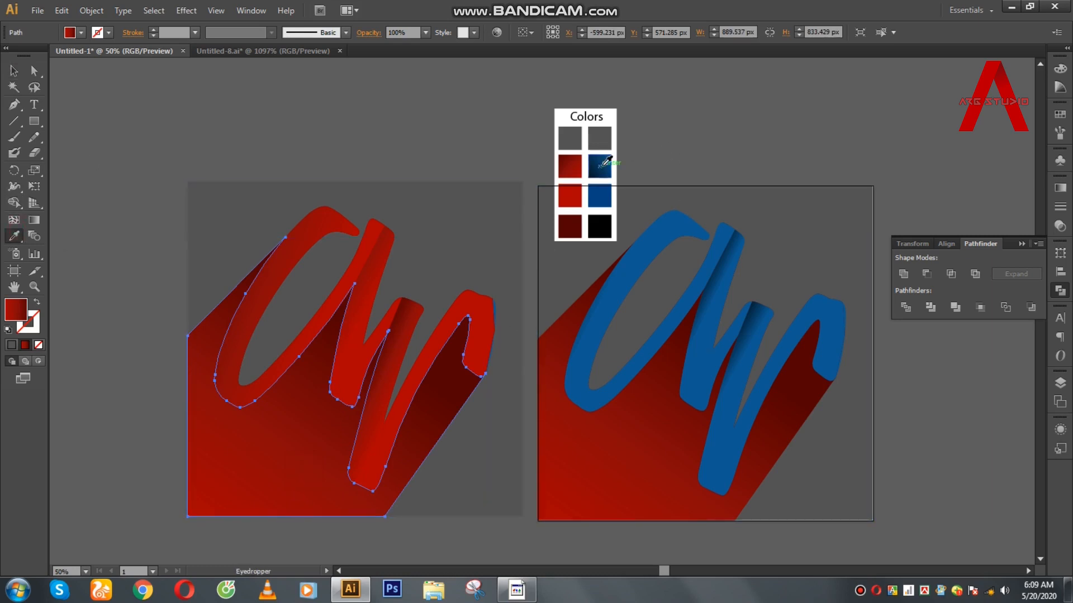
pyautogui.click(600, 166)
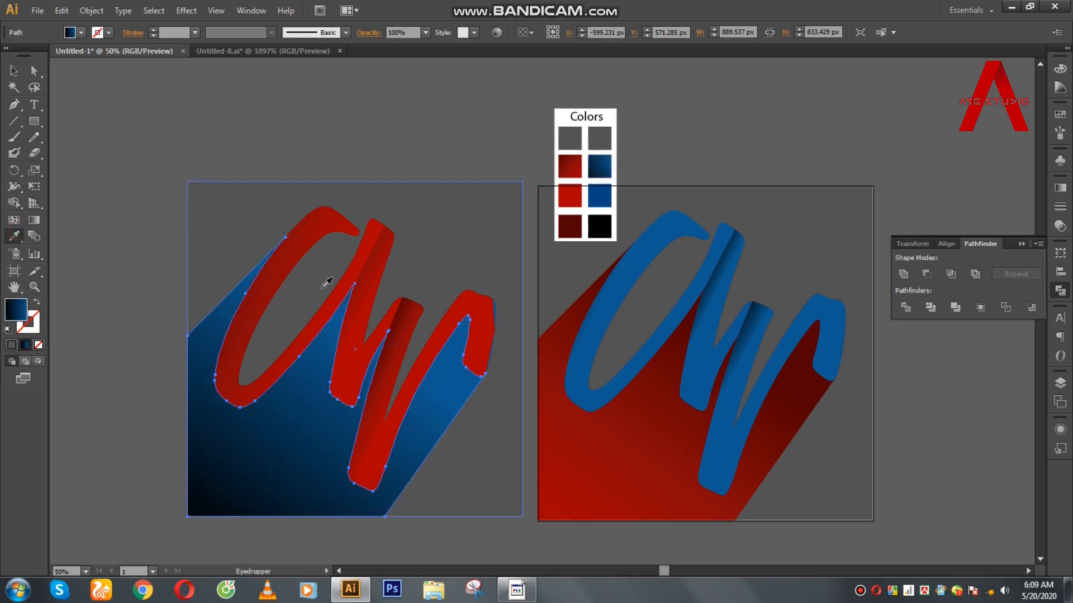
pyautogui.click(34, 220)
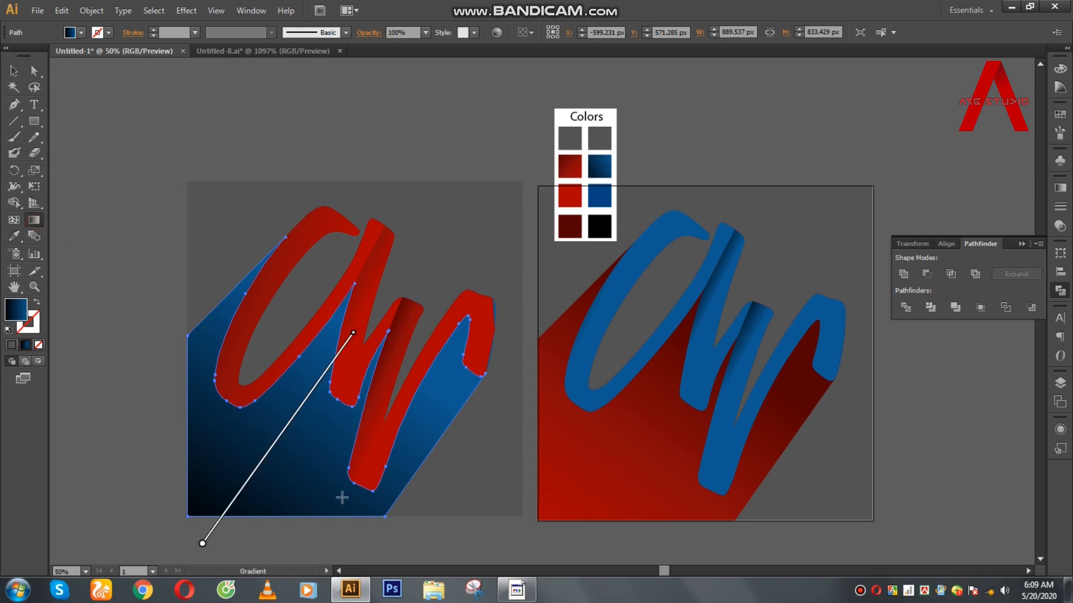
pyautogui.moveTo(378, 332); pyautogui.dragTo(184, 530)
pyautogui.moveTo(361, 318); pyautogui.dragTo(165, 557)
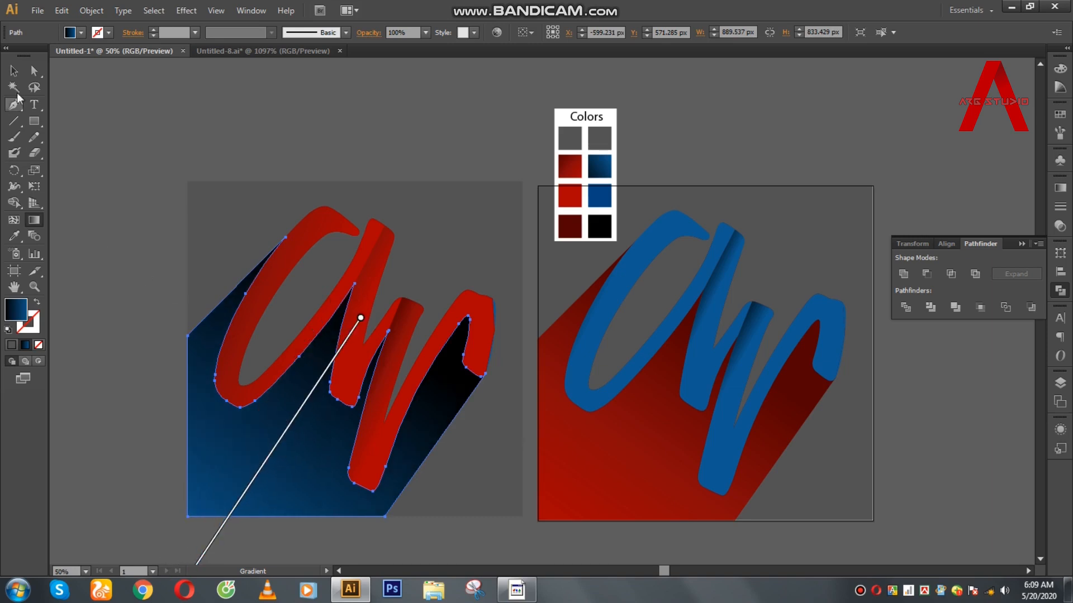
pyautogui.click(14, 71)
pyautogui.click(124, 221)
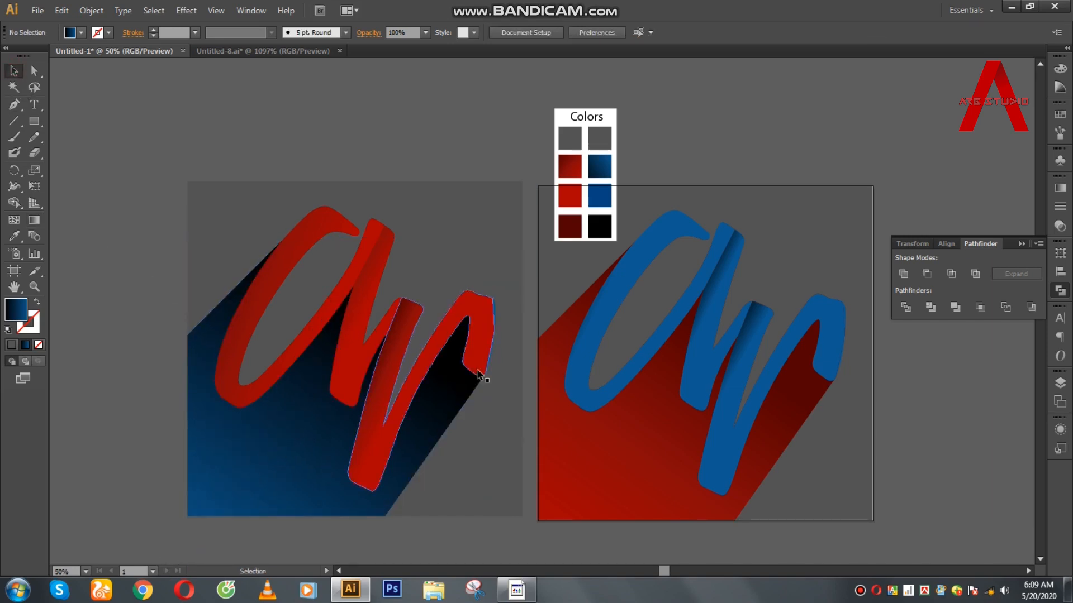
pyautogui.moveTo(167, 163); pyautogui.dragTo(520, 536)
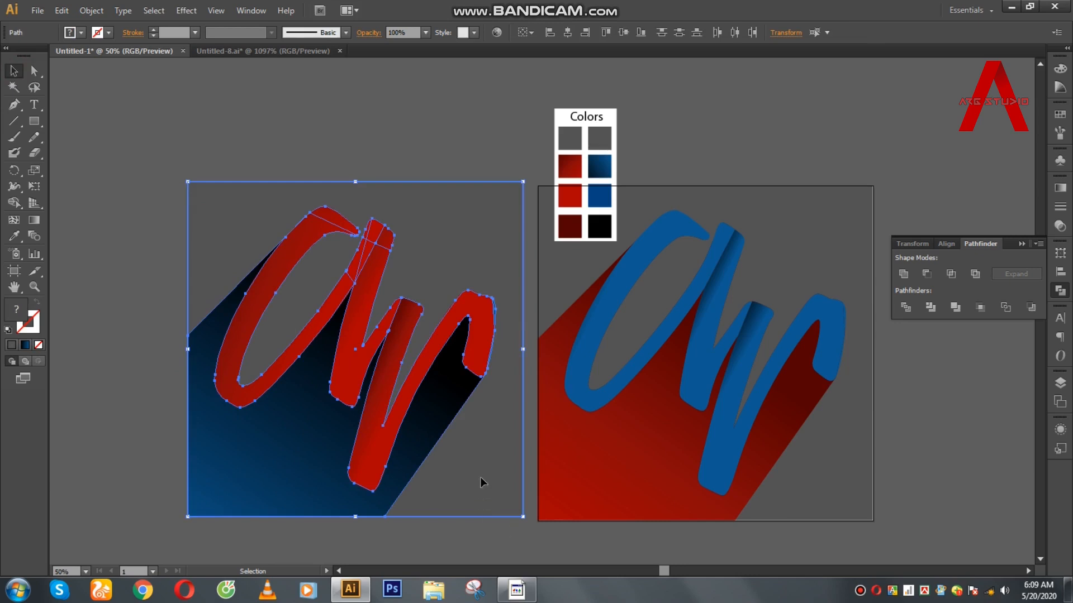
pyautogui.click(221, 283)
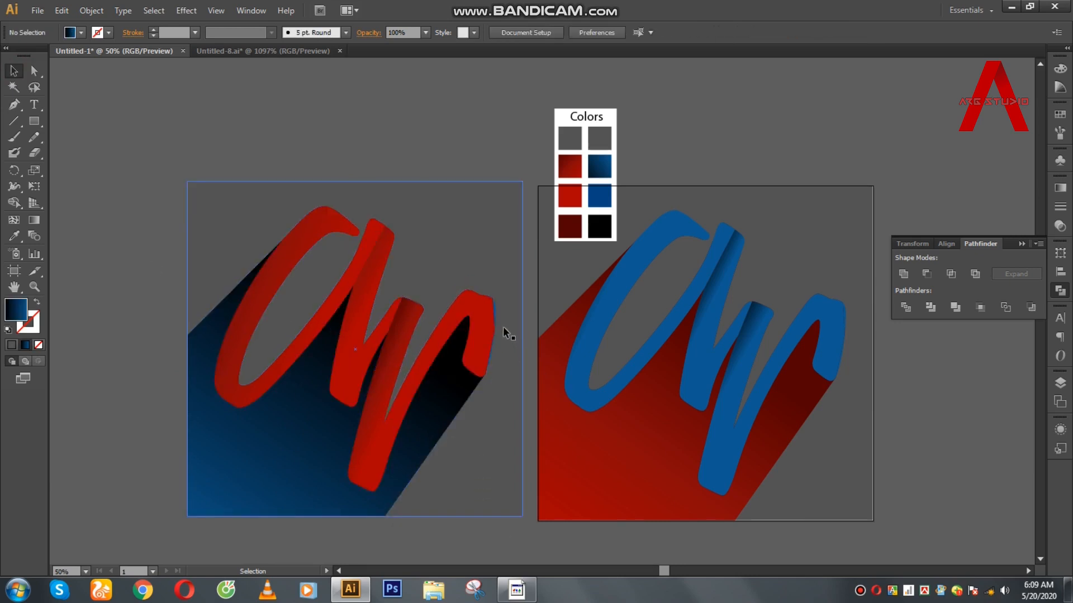
pyautogui.click(495, 314)
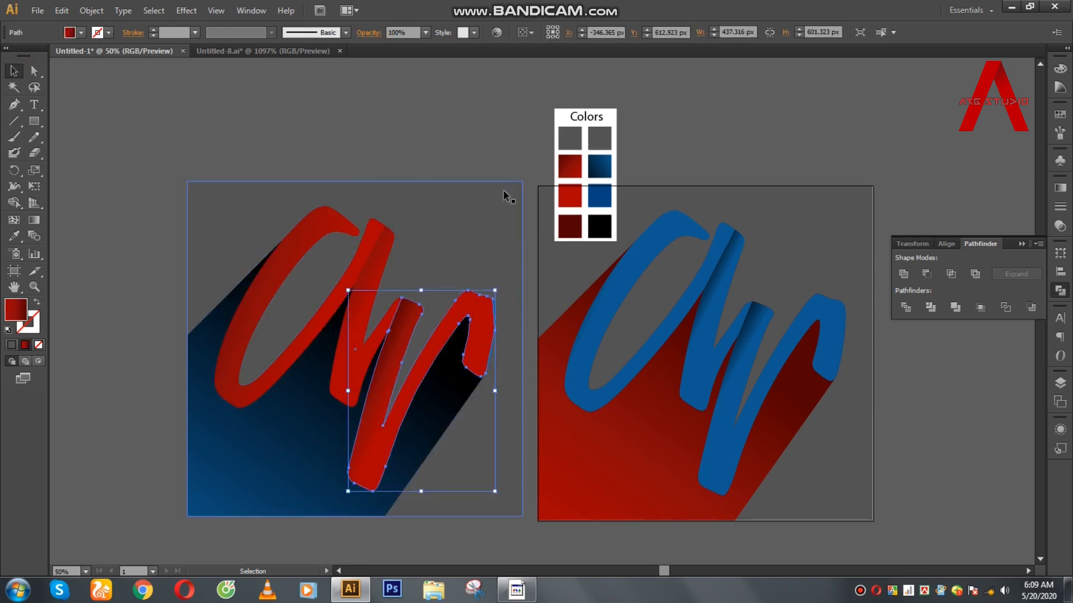
pyautogui.click(500, 149)
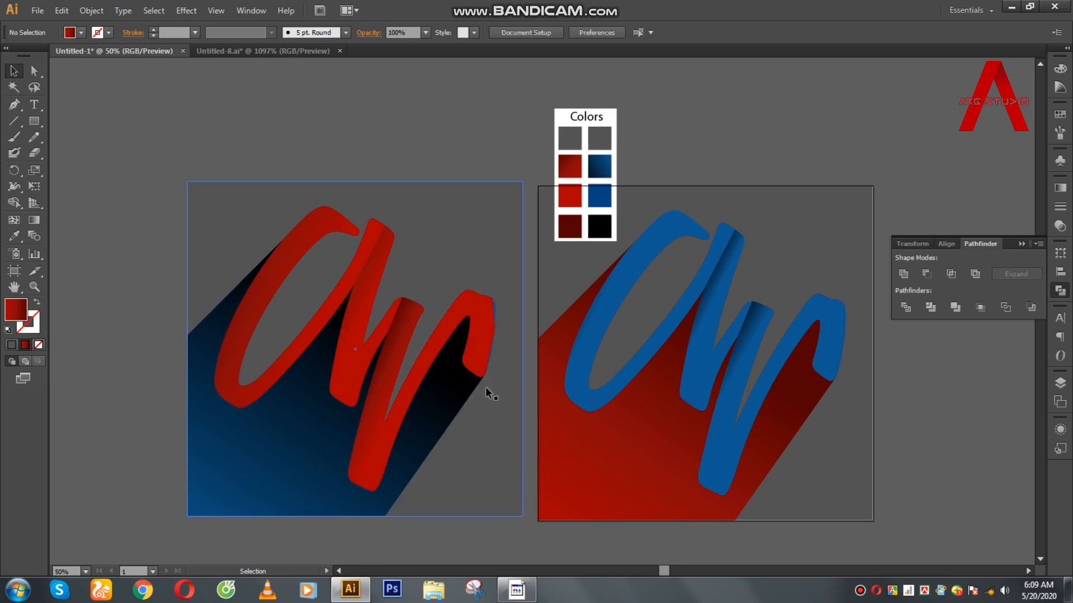
# Unite the leftover blue slivers along the outer edge of the red last stroke with that stroke, and deselect it.
pyautogui.click(34, 286)
pyautogui.moveTo(457, 288)
pyautogui.mouseDown()
pyautogui.moveTo(524, 383)
pyautogui.moveTo(518, 418)
pyautogui.mouseUp()
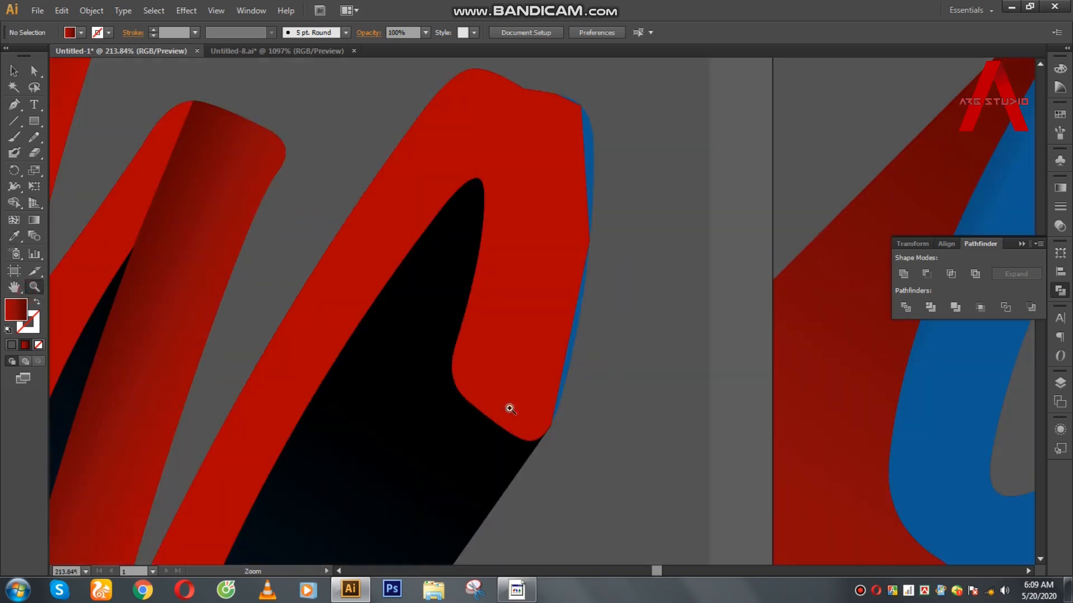
pyautogui.press('v')
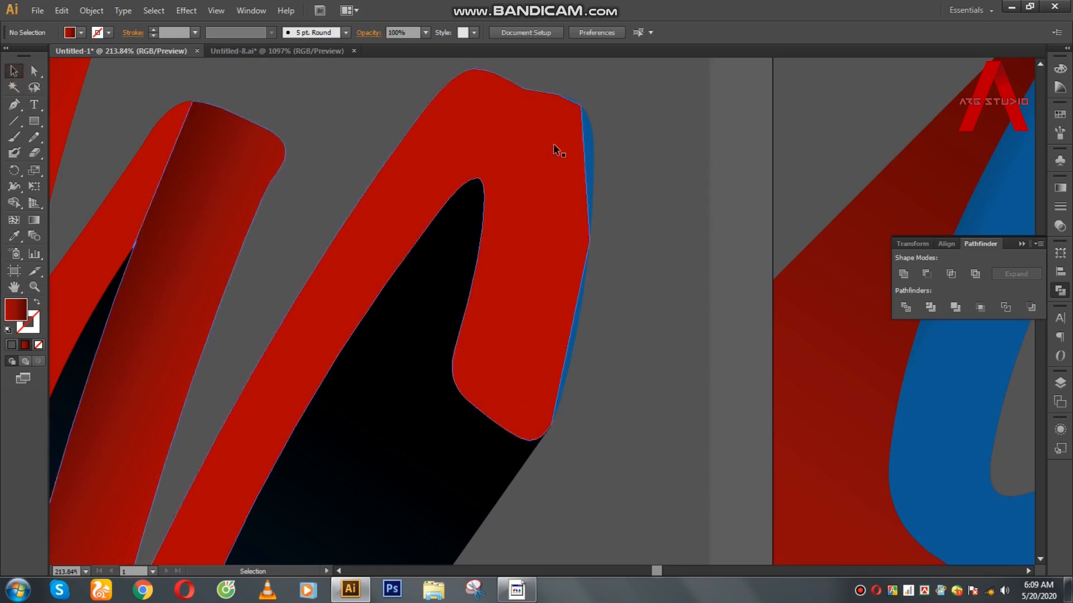
pyautogui.click(593, 149)
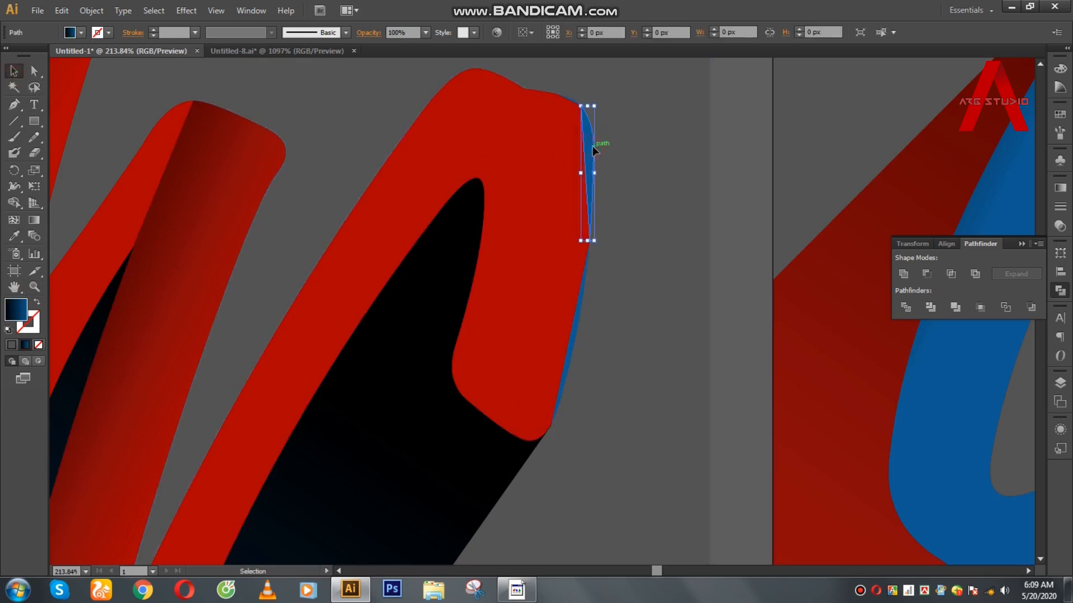
pyautogui.click(574, 333)
pyautogui.keyDown('shift'); pyautogui.click(490, 246); pyautogui.keyUp('shift')
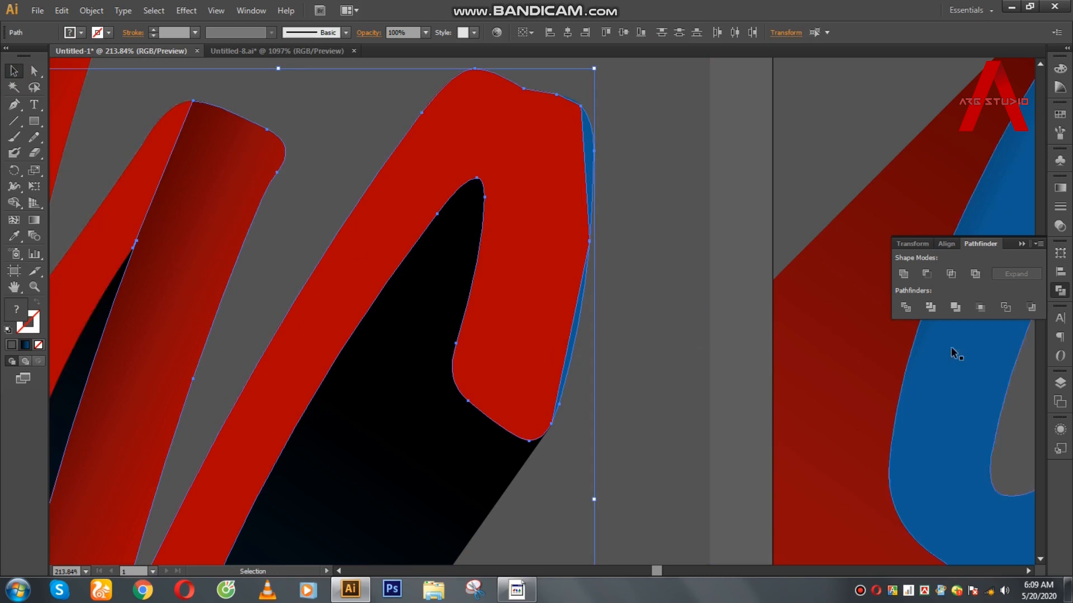
pyautogui.click(903, 275)
pyautogui.scroll(-5, 681, 286)
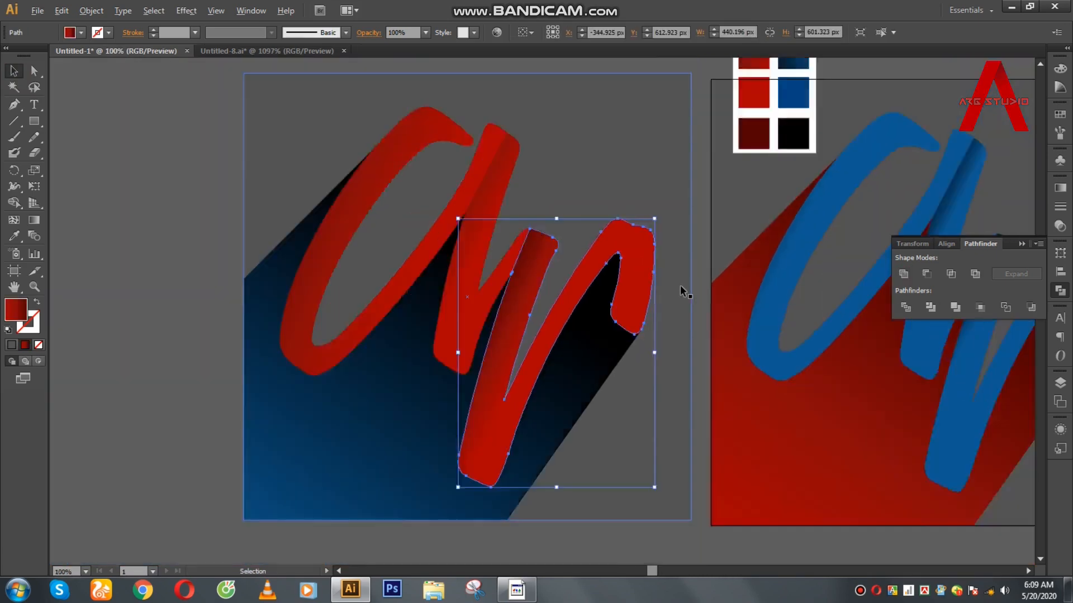
pyautogui.click(891, 334)
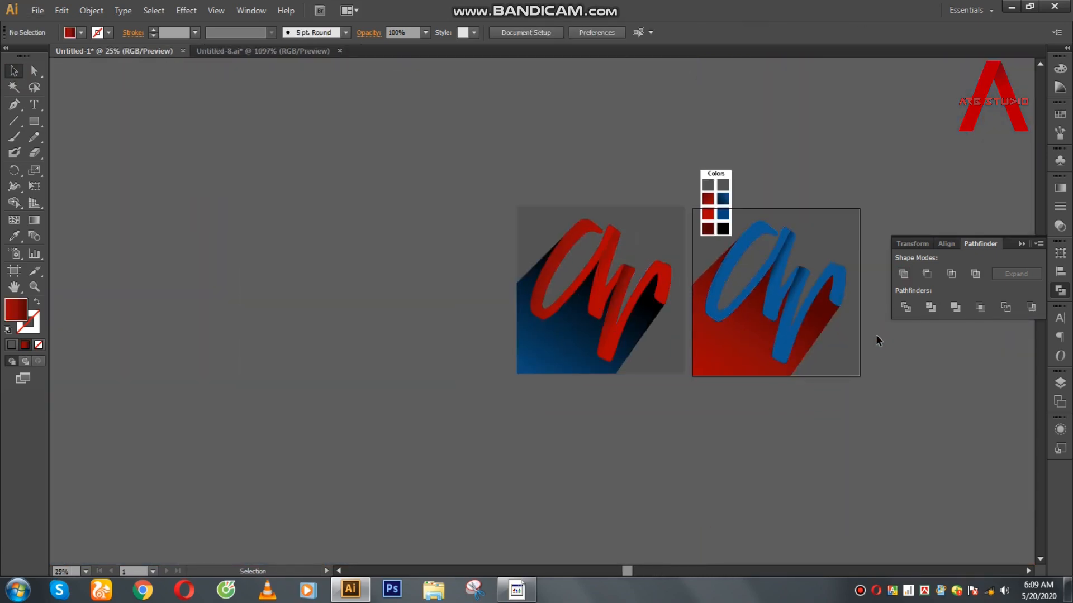
# Unite the separate edge slivers of the original blue lettering's last stroke with that stroke, and deselect it.
pyautogui.press('z')
pyautogui.moveTo(832, 250); pyautogui.dragTo(877, 317)
pyautogui.click(14, 70)
pyautogui.click(478, 223)
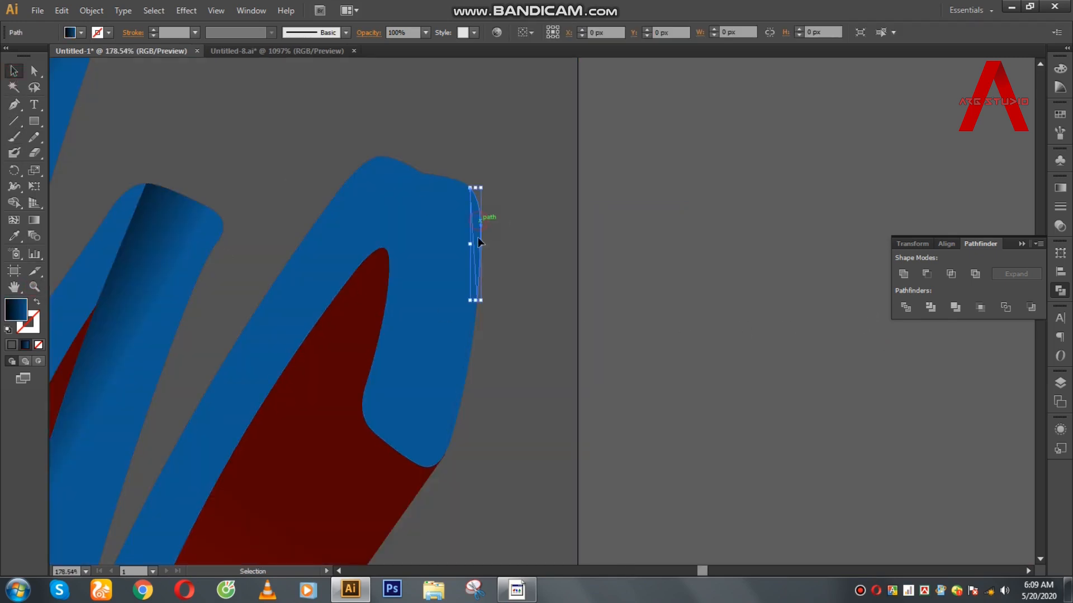
pyautogui.keyDown('shift'); pyautogui.click(461, 384); pyautogui.keyUp('shift')
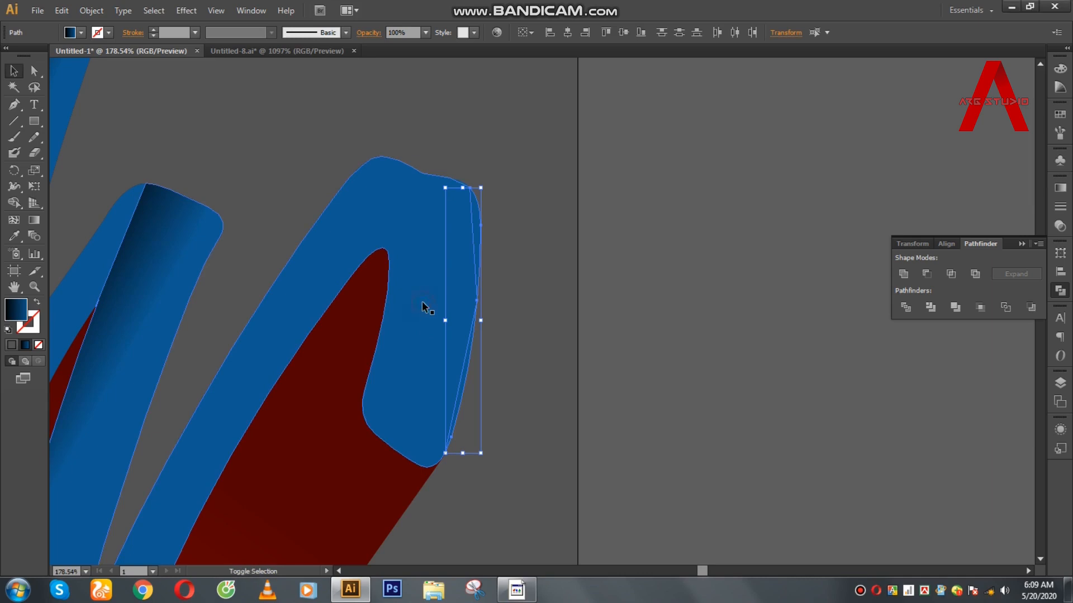
pyautogui.keyDown('shift'); pyautogui.click(427, 277); pyautogui.keyUp('shift')
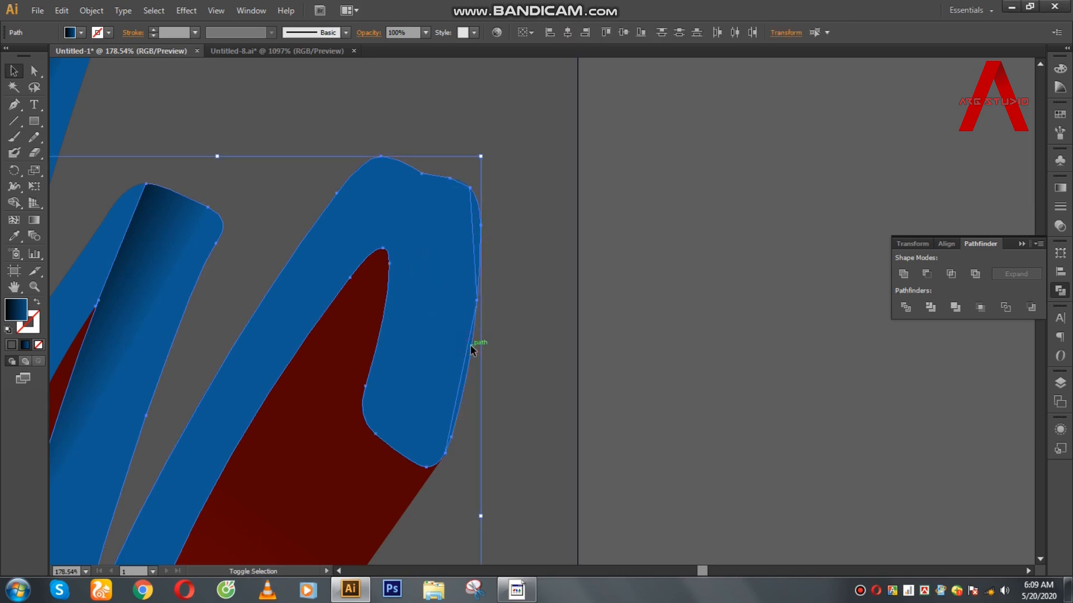
pyautogui.click(905, 308)
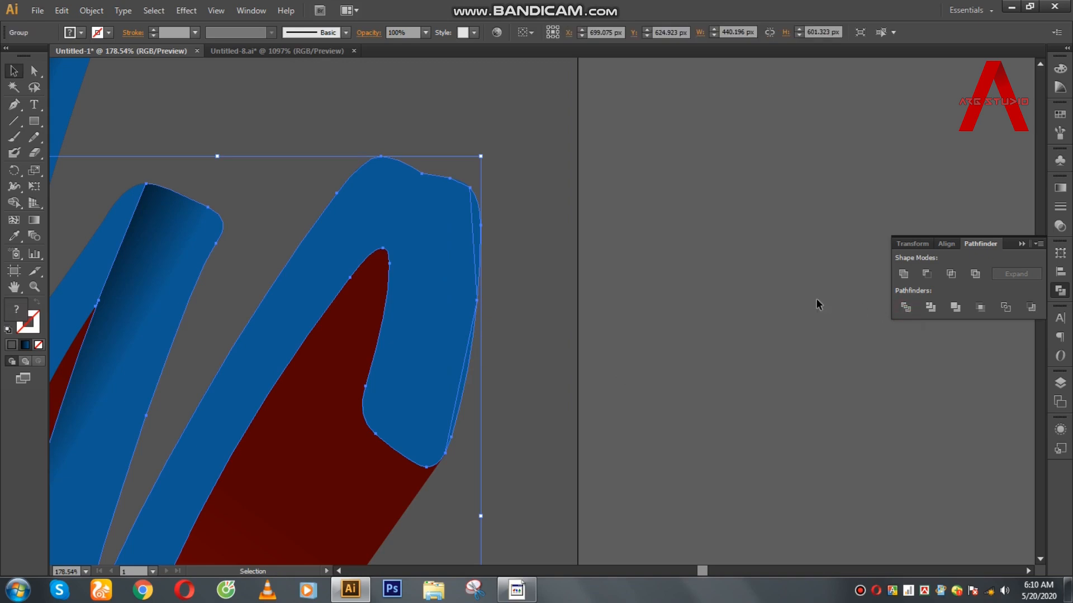
pyautogui.click(904, 273)
pyautogui.click(679, 244)
pyautogui.hotkey('ctrl', '-')
pyautogui.hotkey('ctrl', '-')
pyautogui.hotkey('ctrl', '-')
pyautogui.hotkey('ctrl', '-')
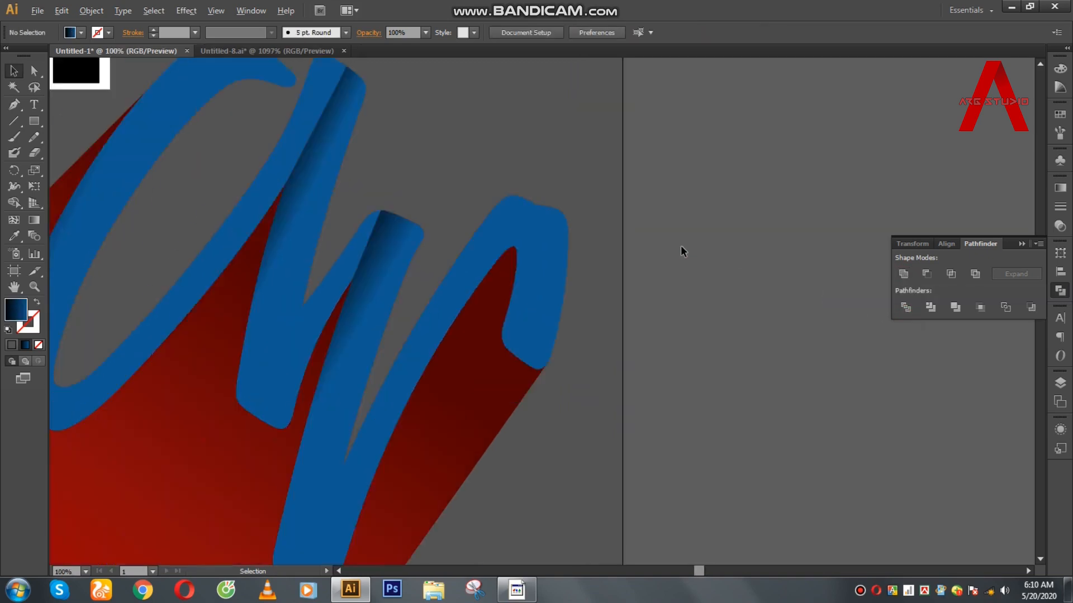
# Move the Colors palette off the artboard to the area beyond its upper-right corner, and deselect it.
pyautogui.moveTo(449, 220); pyautogui.dragTo(611, 290)
pyautogui.moveTo(526, 119); pyautogui.dragTo(478, 53)
pyautogui.click(673, 151)
pyautogui.moveTo(518, 149); pyautogui.dragTo(872, 109)
pyautogui.click(749, 114)
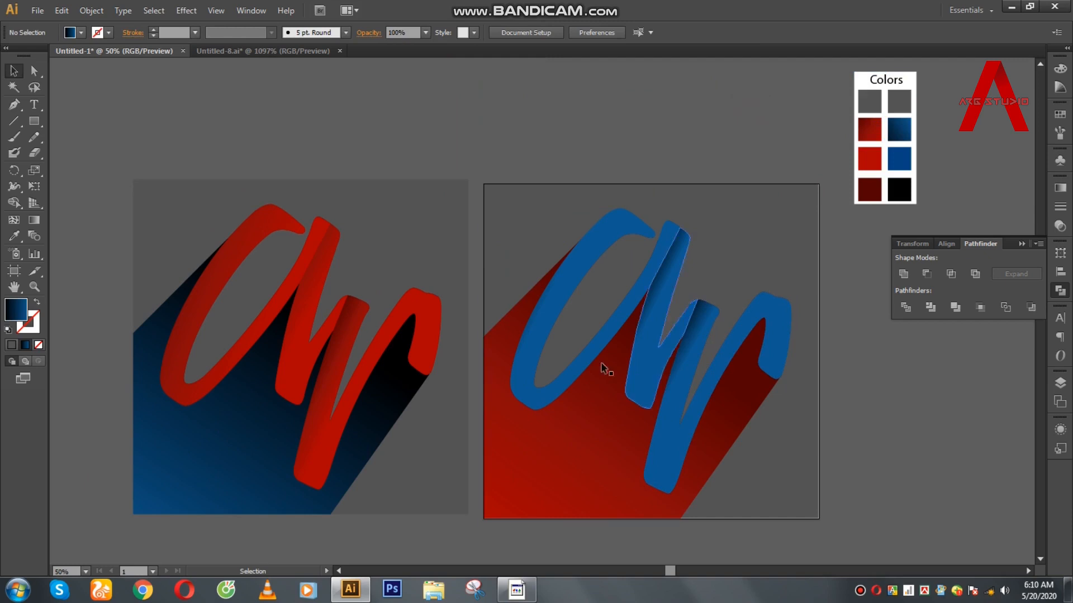
# Copy the grey background square behind the red lettering, paste the copy in front of it, and deselect.
pyautogui.click(413, 212)
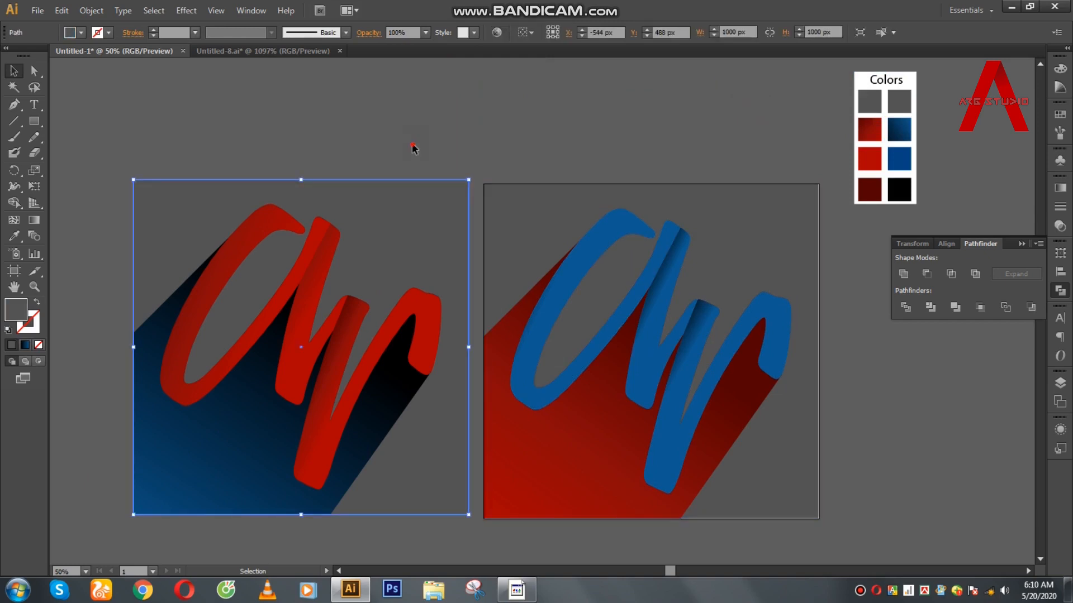
pyautogui.click(57, 11)
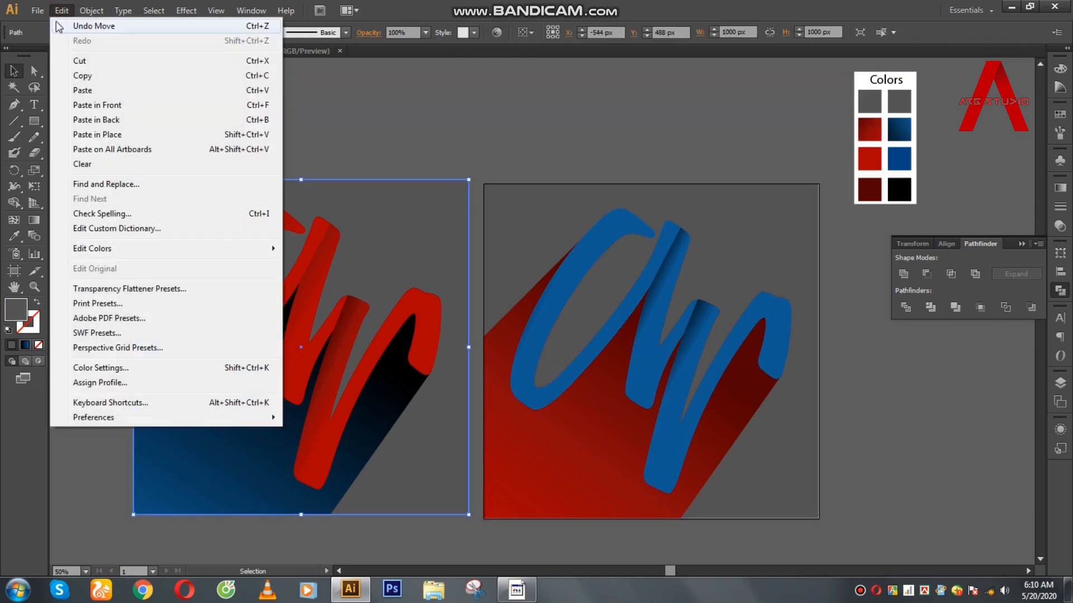
pyautogui.click(69, 76)
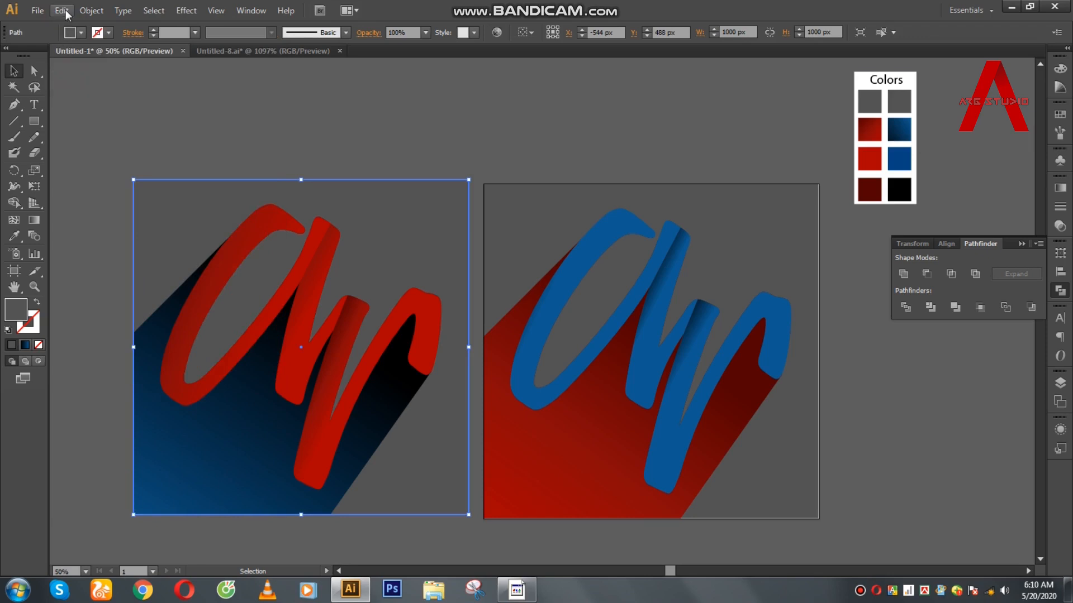
pyautogui.click(63, 11)
pyautogui.click(76, 103)
pyautogui.click(371, 151)
# Bring the grey square behind the red lettering to the front of the stacking order, and deselect it.
pyautogui.click(379, 185)
pyautogui.rightClick(383, 205)
pyautogui.moveTo(455, 398)
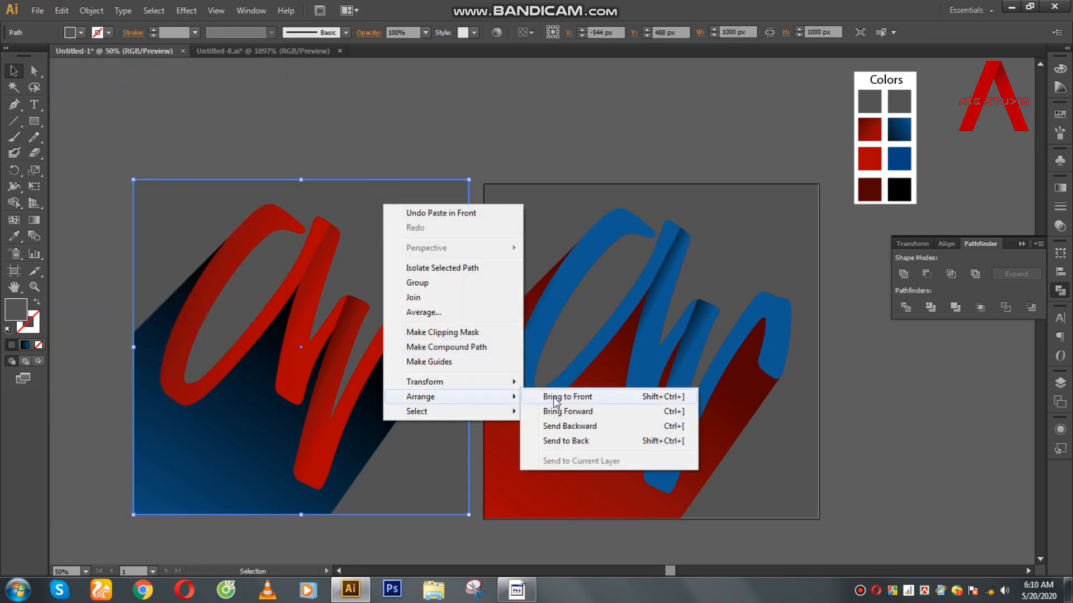
pyautogui.click(567, 397)
pyautogui.click(387, 109)
# Select the whole red version with its blue shadow and grey squares, make a clipping mask from them, and deselect.
pyautogui.moveTo(140, 165); pyautogui.dragTo(441, 510)
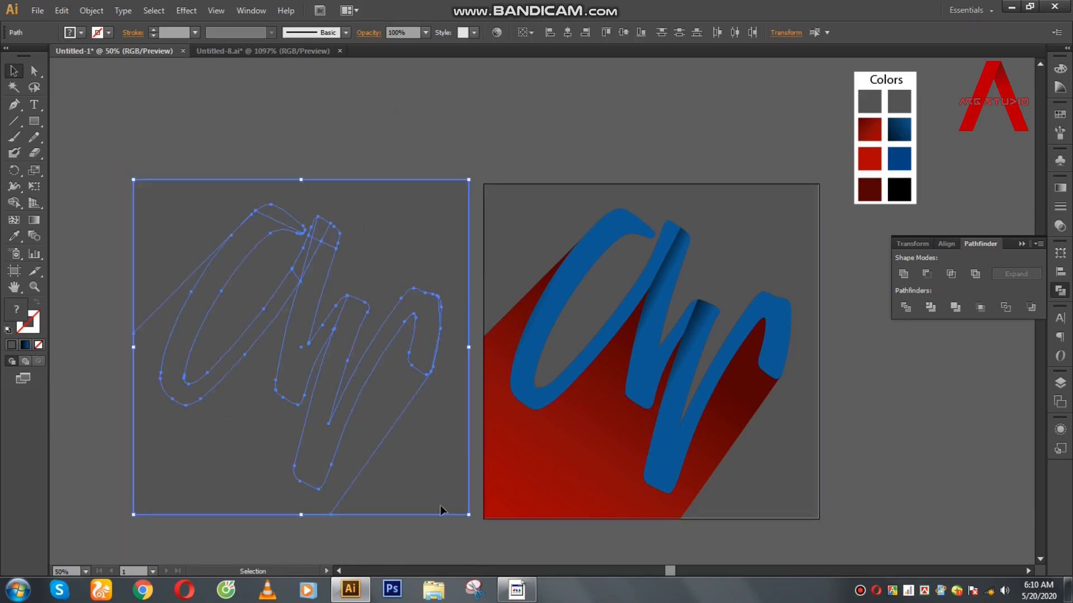
pyautogui.rightClick(367, 241)
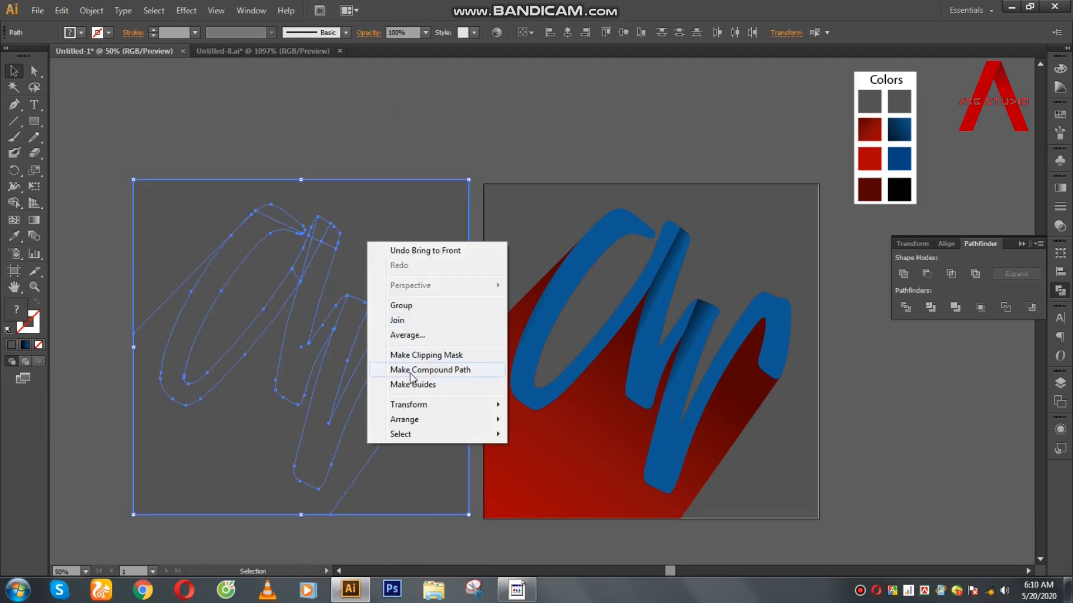
pyautogui.click(419, 355)
pyautogui.click(416, 139)
# Move the clipped red version as one piece to a spot slightly higher than and clear of the blue artboard, and deselect it.
pyautogui.moveTo(322, 244); pyautogui.dragTo(261, 203)
pyautogui.moveTo(278, 166); pyautogui.dragTo(372, 161)
pyautogui.click(541, 115)
pyautogui.click(447, 178)
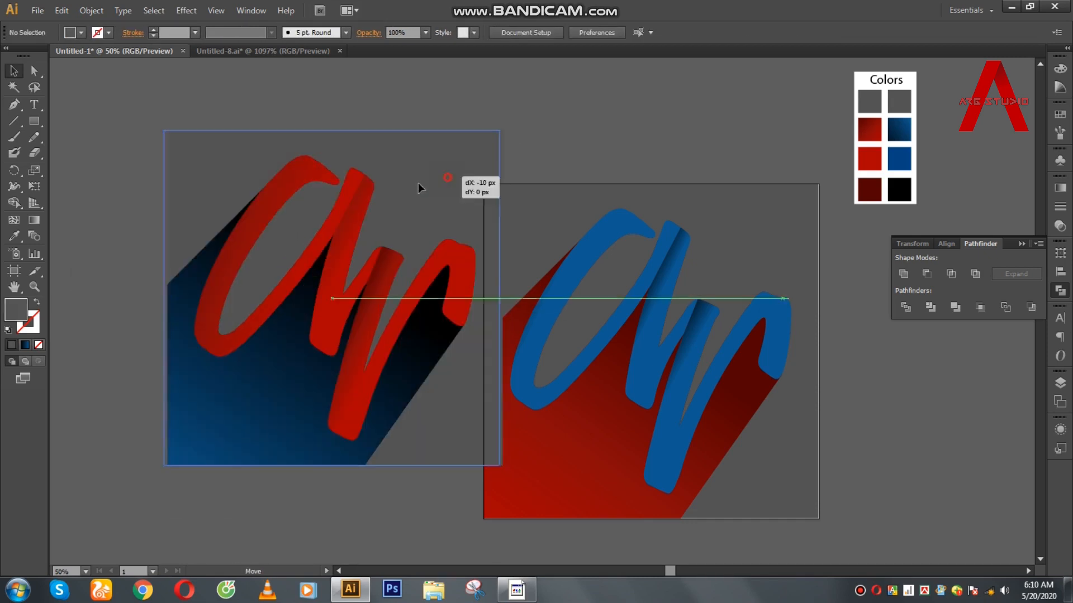
pyautogui.moveTo(447, 178); pyautogui.dragTo(371, 202)
pyautogui.click(455, 176)
pyautogui.click(495, 193)
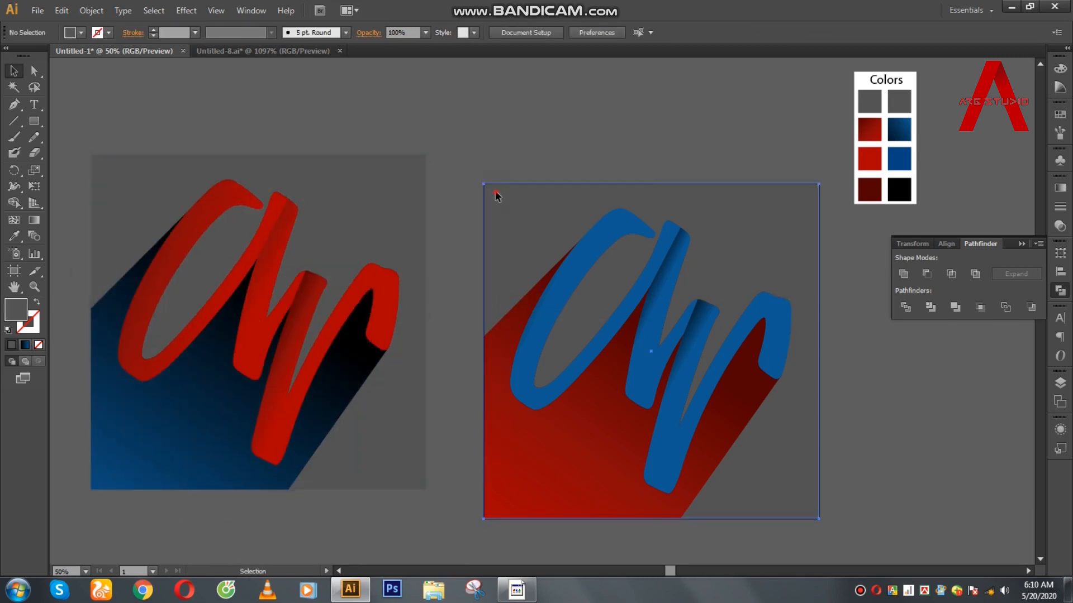
pyautogui.rightClick(495, 192)
pyautogui.moveTo(539, 385)
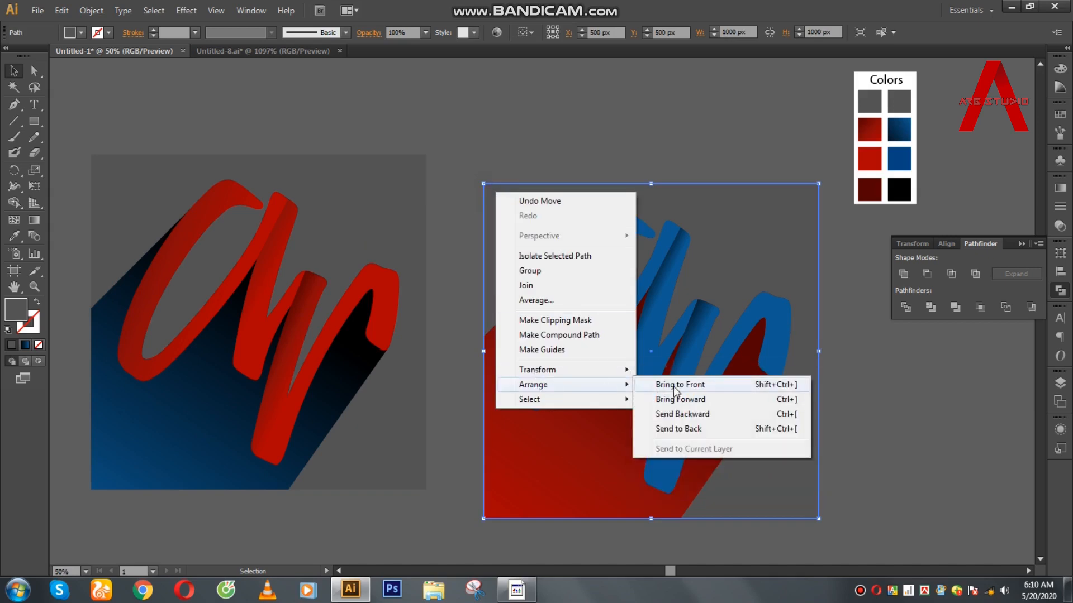
pyautogui.click(486, 138)
# Copy the grey background square behind the blue lettering, paste the copy in front of it, and deselect.
pyautogui.click(508, 215)
pyautogui.click(37, 10)
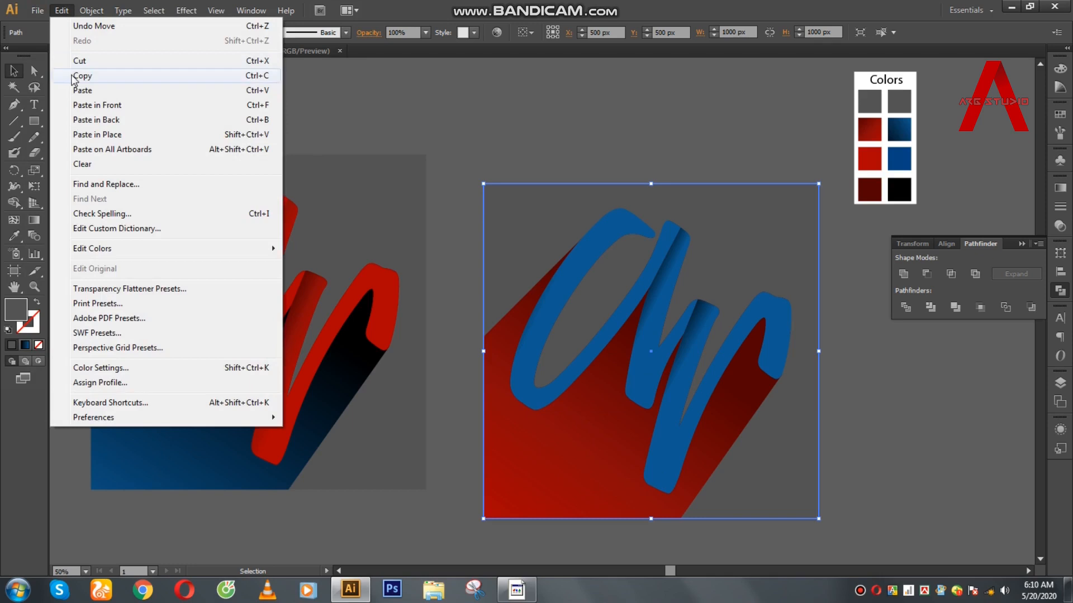
pyautogui.click(69, 6)
pyautogui.click(62, 11)
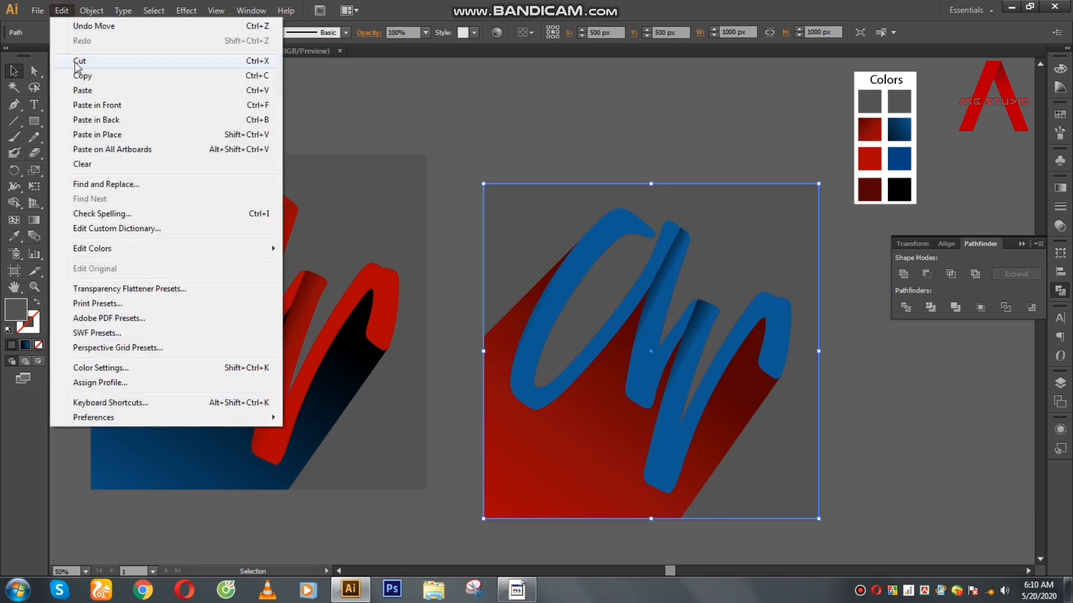
pyautogui.click(78, 74)
pyautogui.click(61, 11)
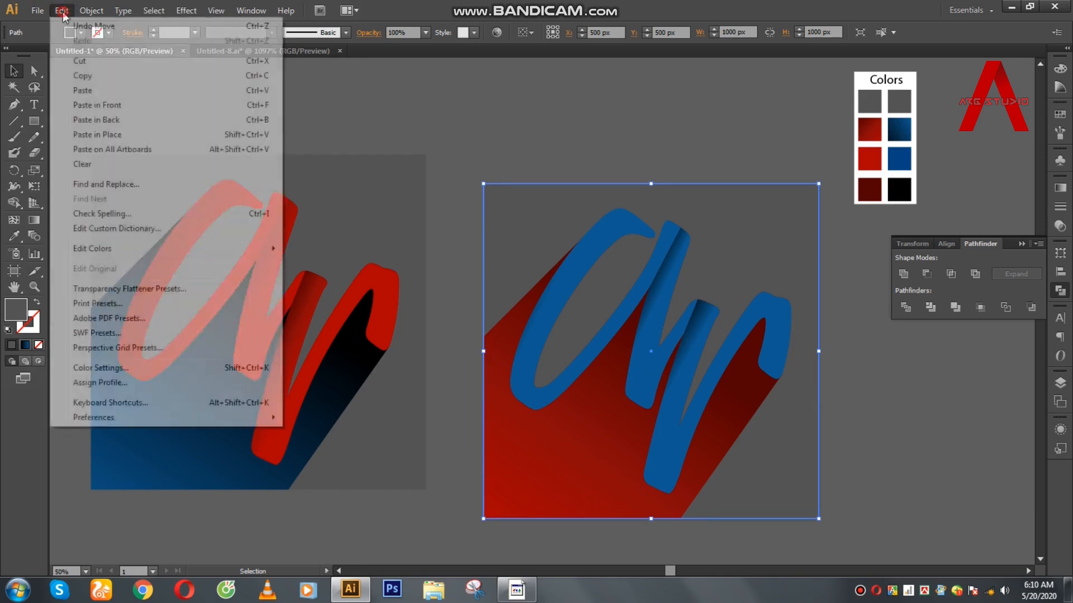
pyautogui.click(84, 107)
pyautogui.click(446, 155)
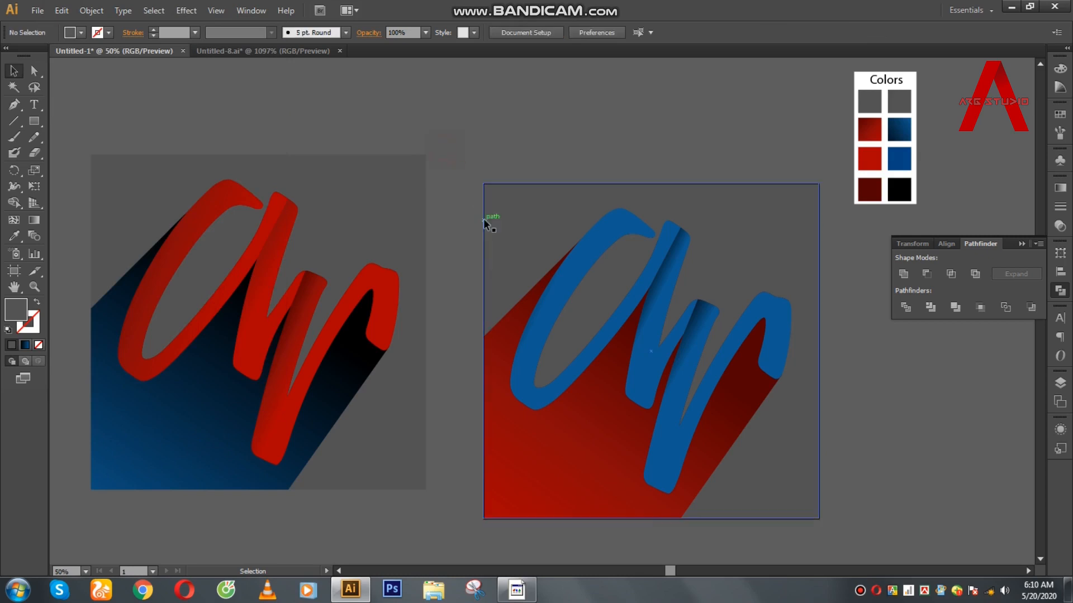
# Bring the grey square behind the blue lettering to the front of the stacking order.
pyautogui.click(522, 218)
pyautogui.rightClick(521, 217)
pyautogui.moveTo(581, 407)
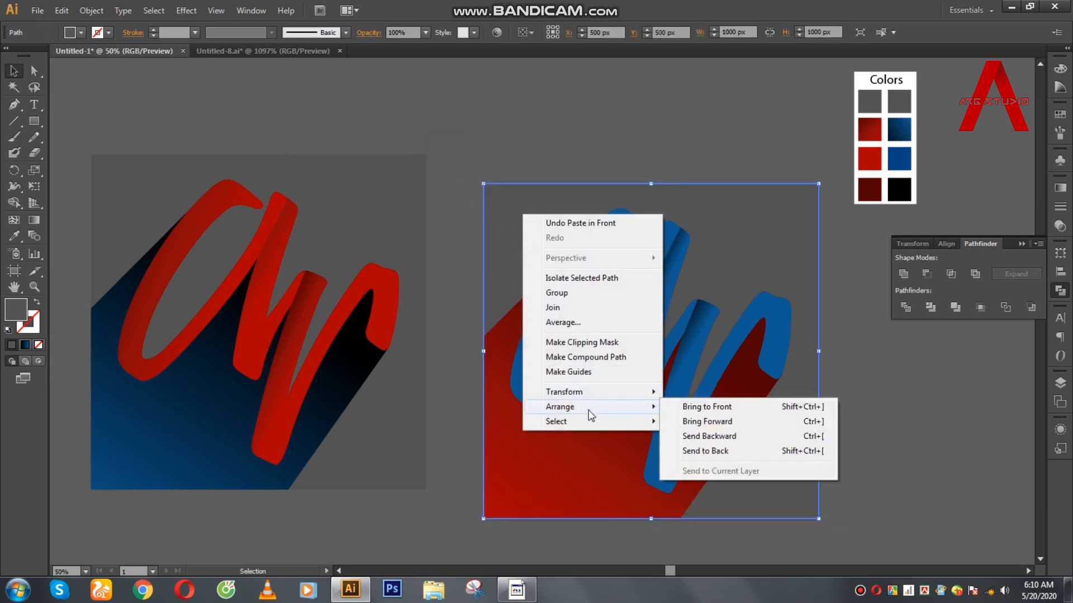
pyautogui.click(684, 407)
# Select the whole blue version with its red shadow and grey squares, make a clipping mask from them, and deselect.
pyautogui.click(469, 165)
pyautogui.moveTo(469, 164); pyautogui.dragTo(832, 556)
pyautogui.rightClick(520, 231)
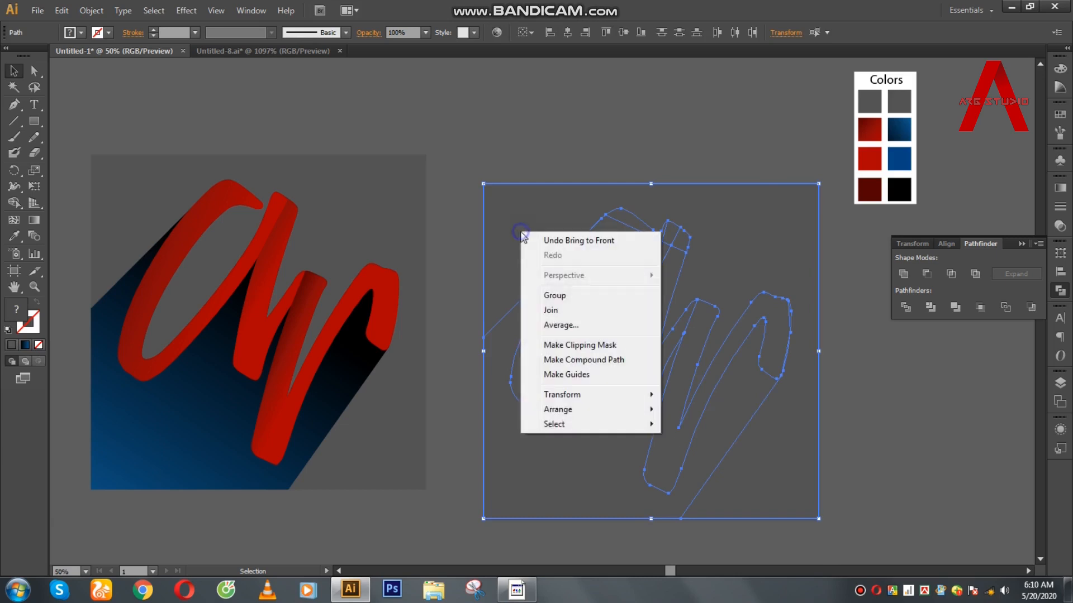
pyautogui.click(592, 345)
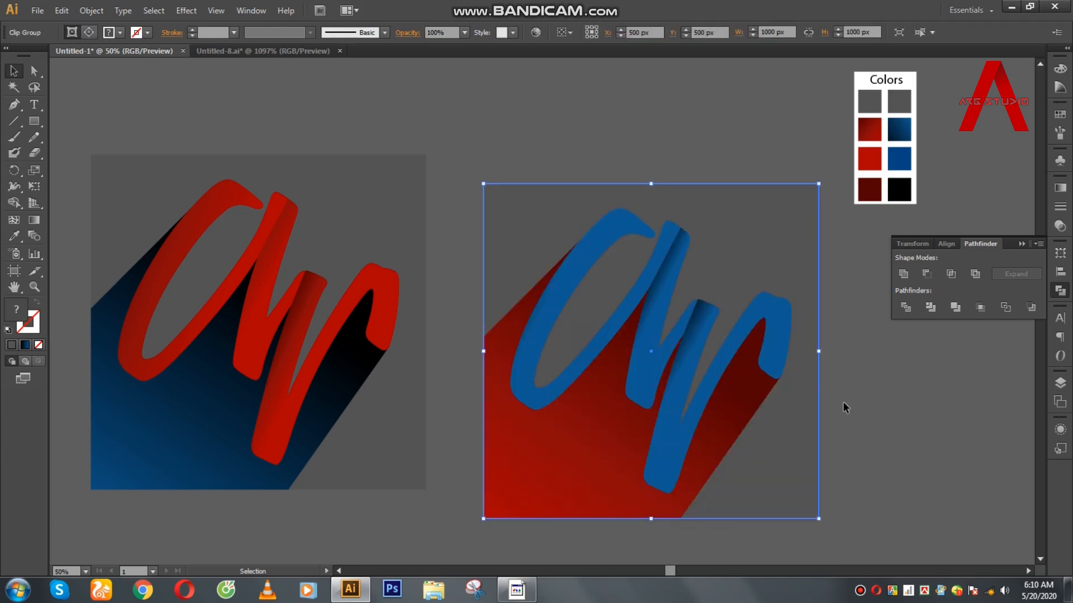
pyautogui.click(905, 405)
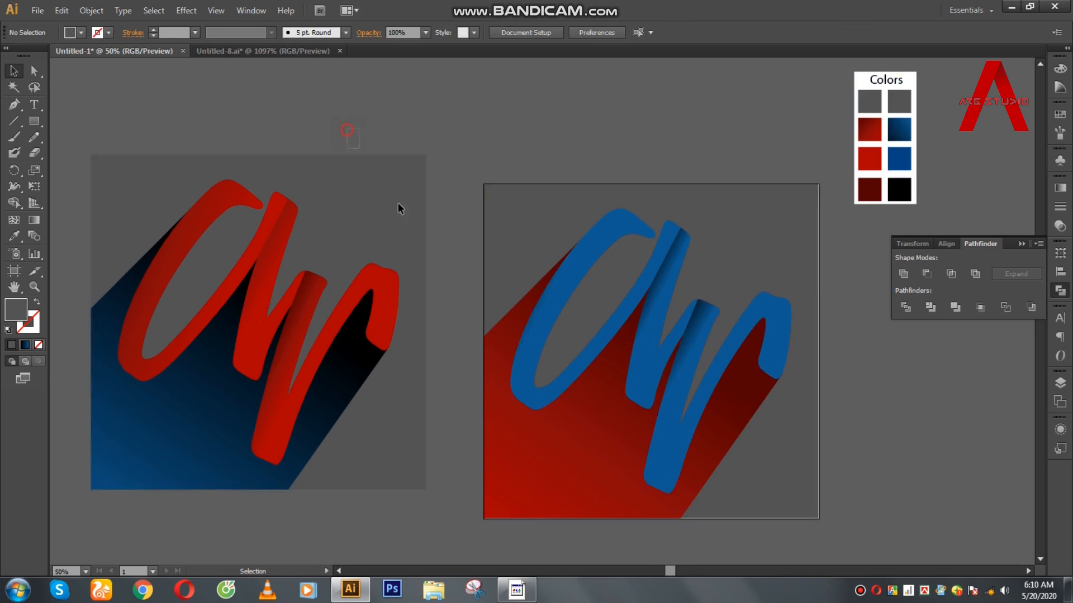
# Place the clipped red version level with and close beside the blue artboard, and move the Colors palette down to the artboard's outer right edge.
pyautogui.click(378, 276)
pyautogui.moveTo(361, 214); pyautogui.dragTo(417, 243)
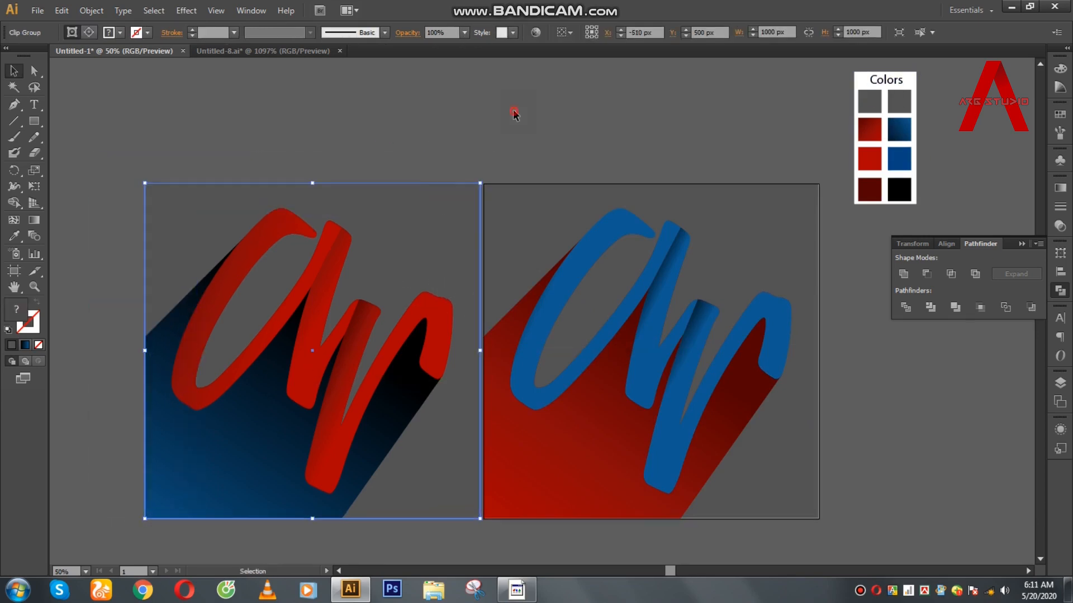
pyautogui.click(514, 113)
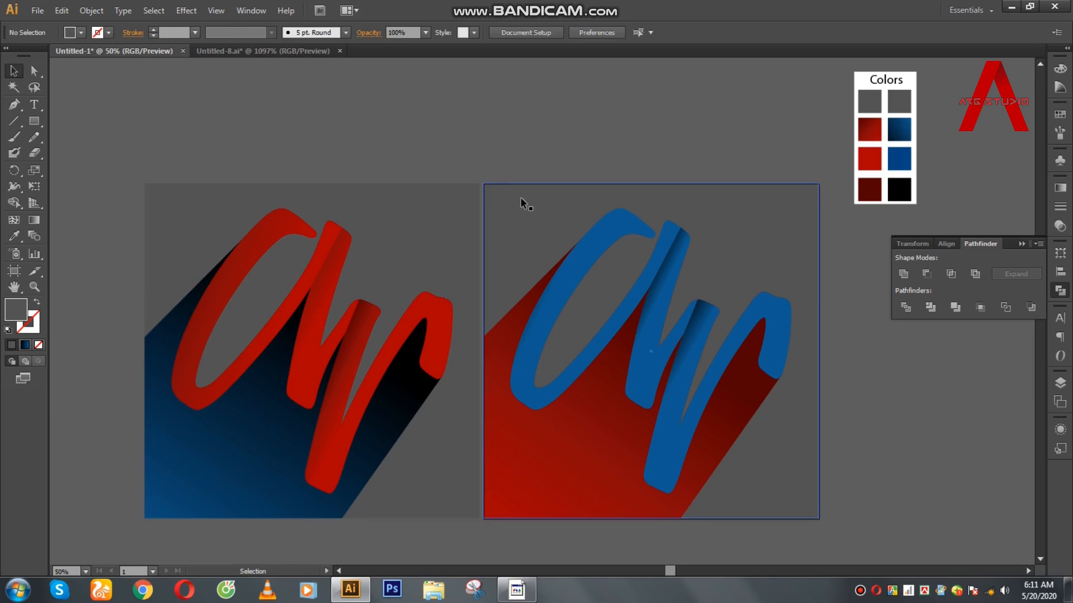
pyautogui.moveTo(913, 79); pyautogui.dragTo(881, 190)
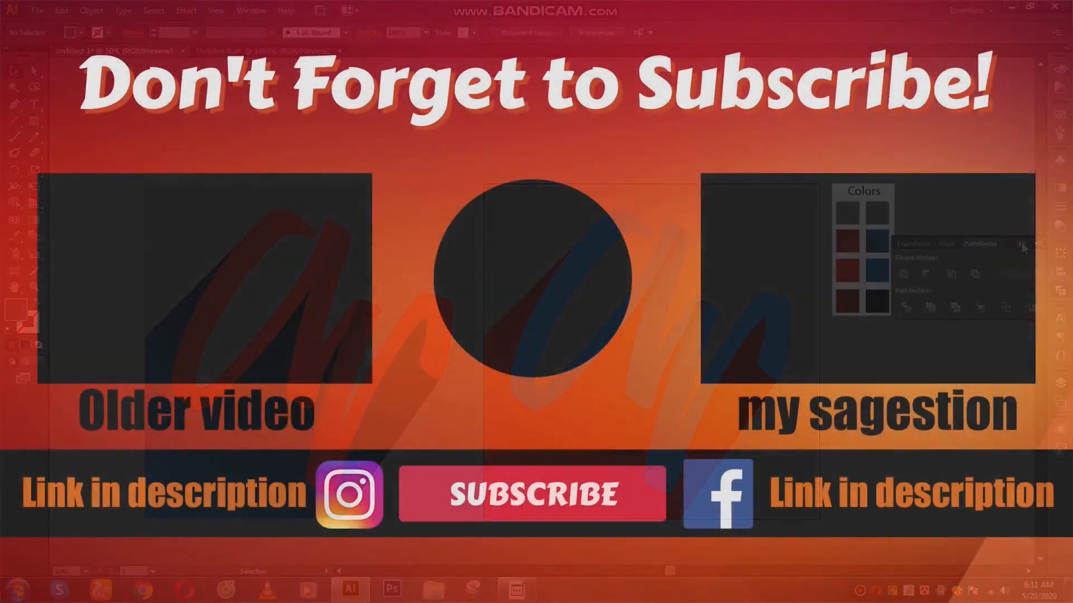